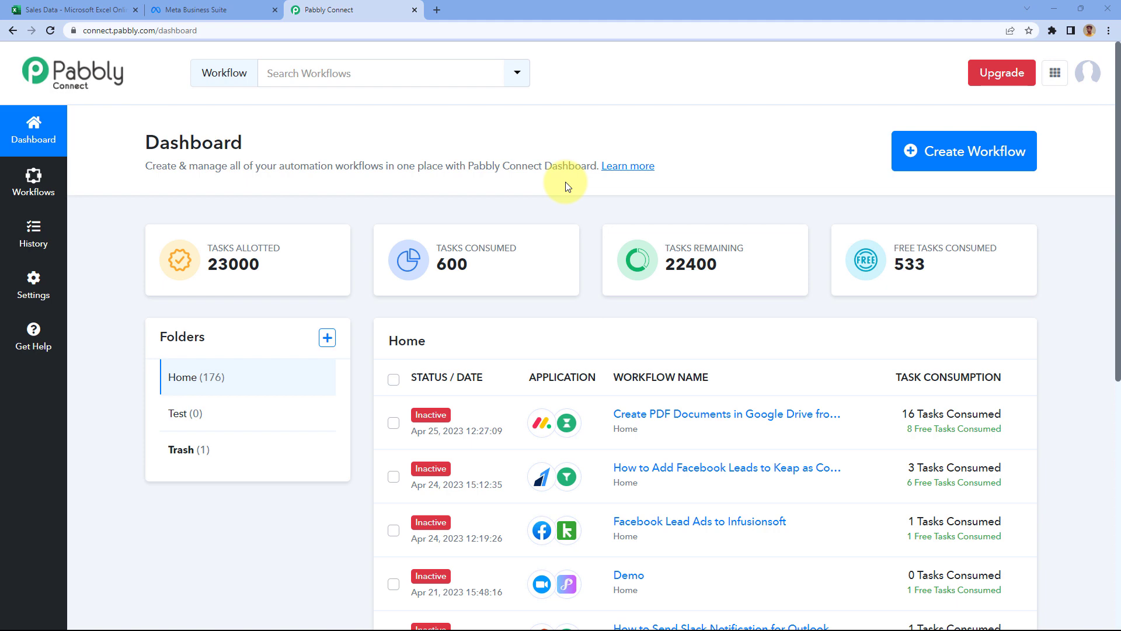
Step: Create a new workflow named "MS Excel to Facebook Conversion API"
click(961, 151)
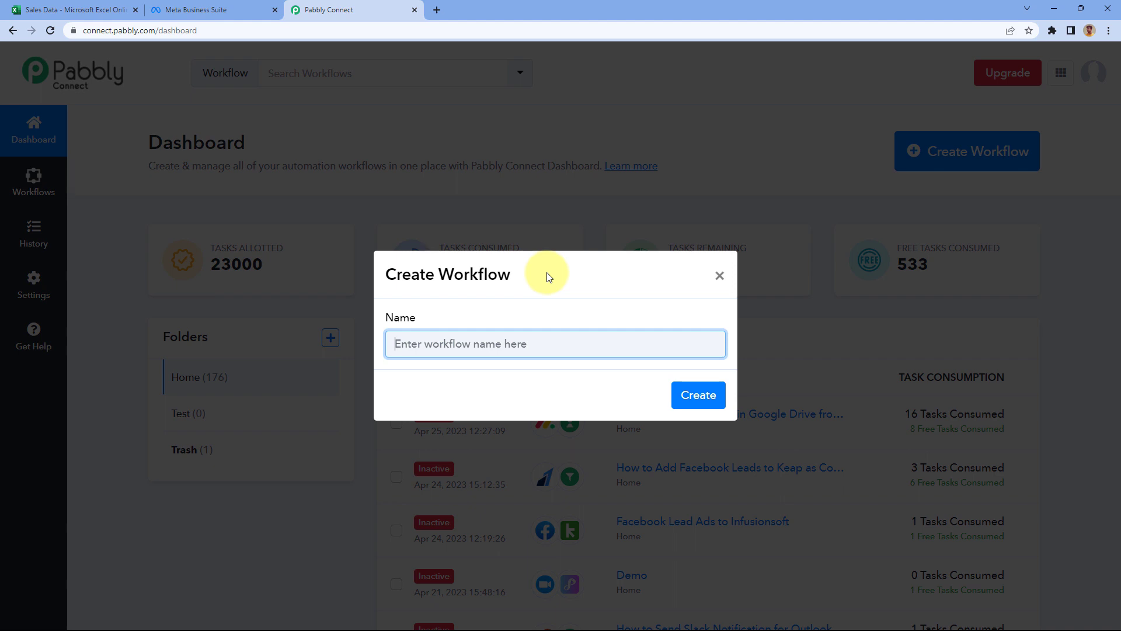
text(MS Excel to Facebo)
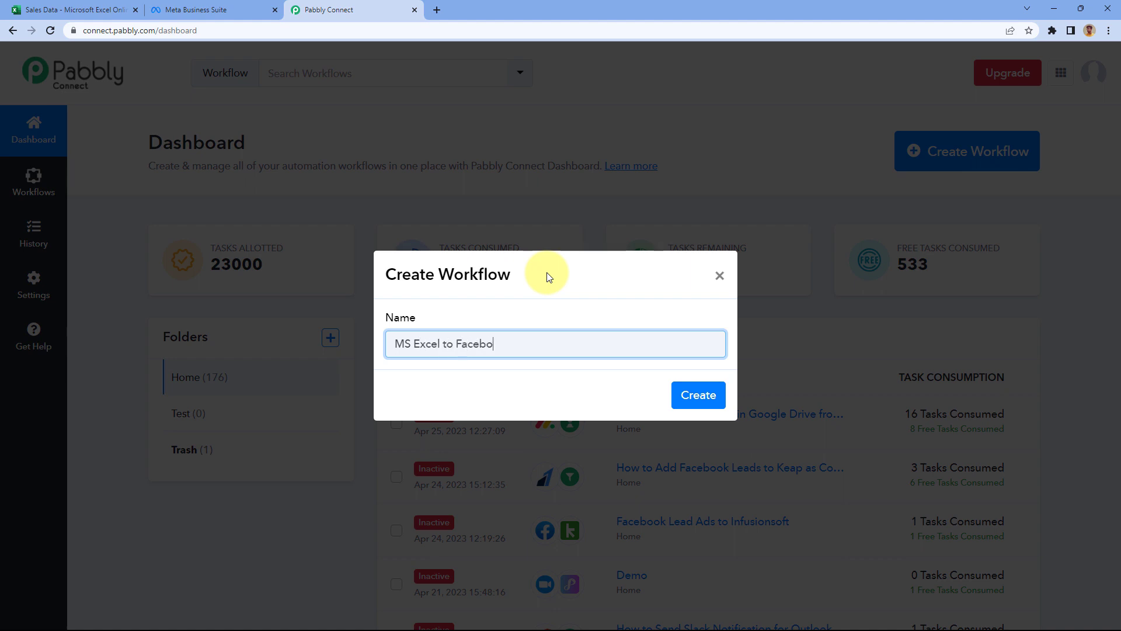
text(ok Converi)
key(BackSpace)
text(sion API)
click(695, 394)
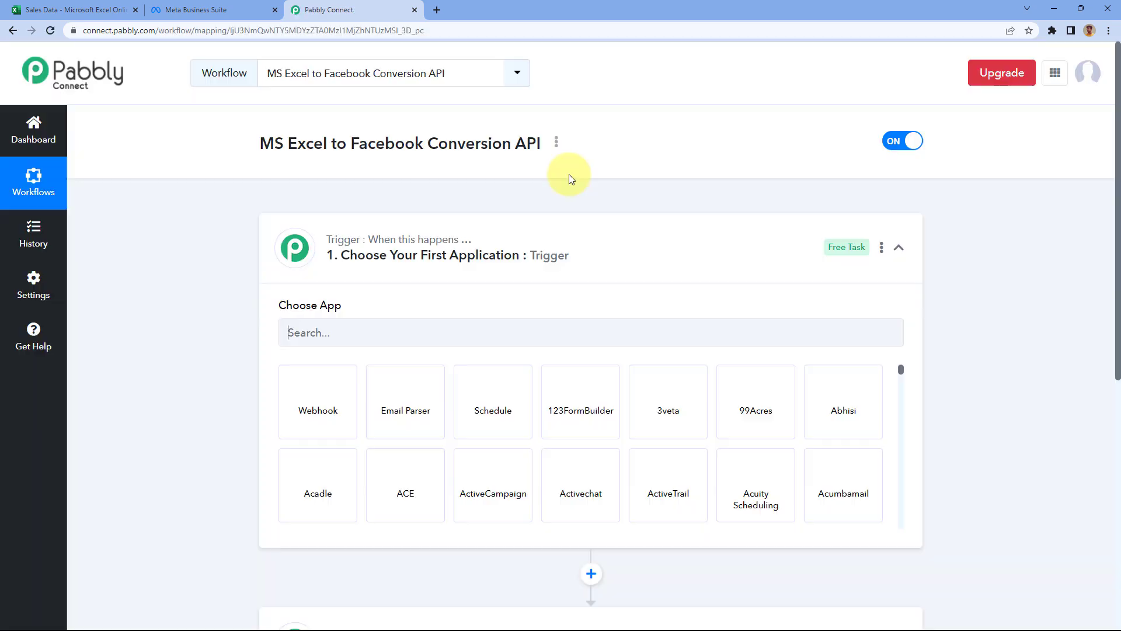
Step: Examine the new workflow's trigger and action sections and the order data in the Sales Data spreadsheet
click(588, 232)
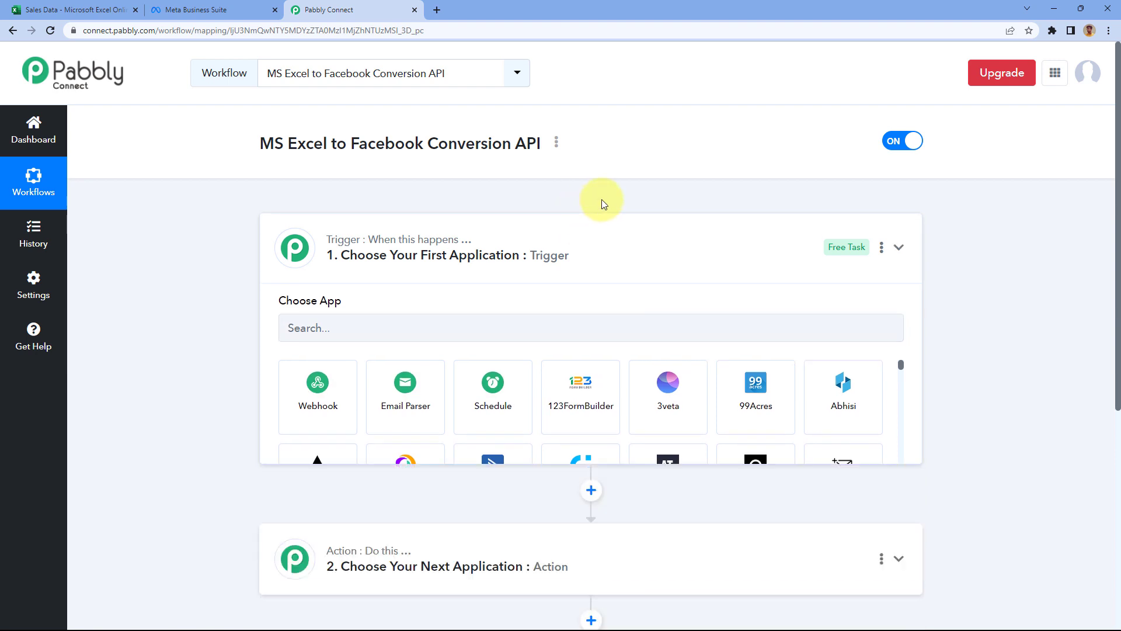
scroll(235, 176, down, 1)
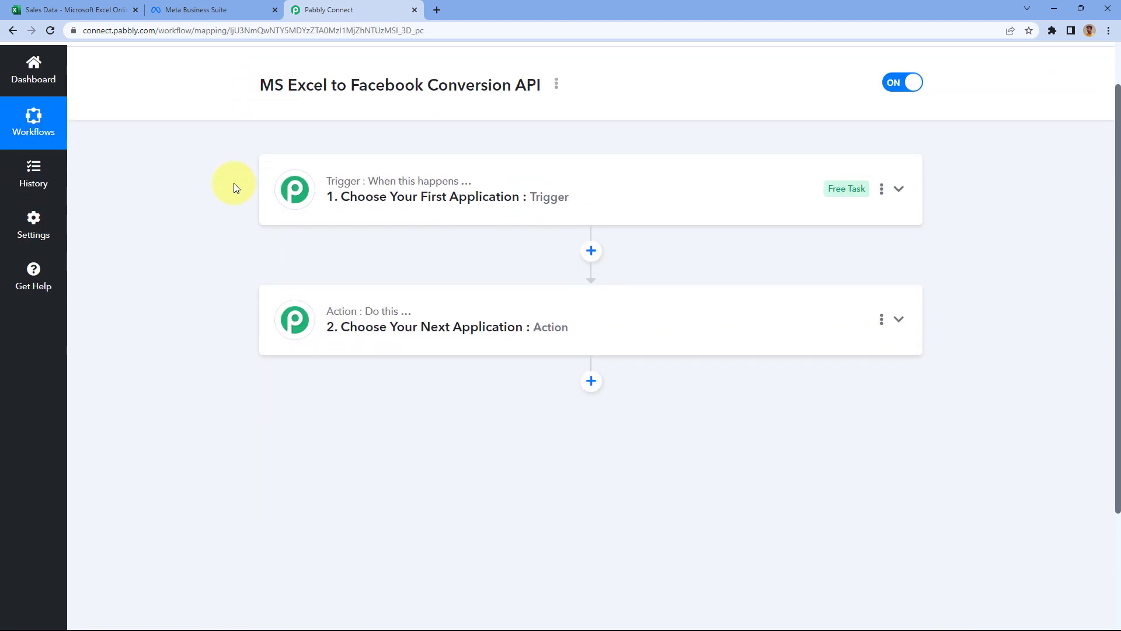
mouse_move(354, 191)
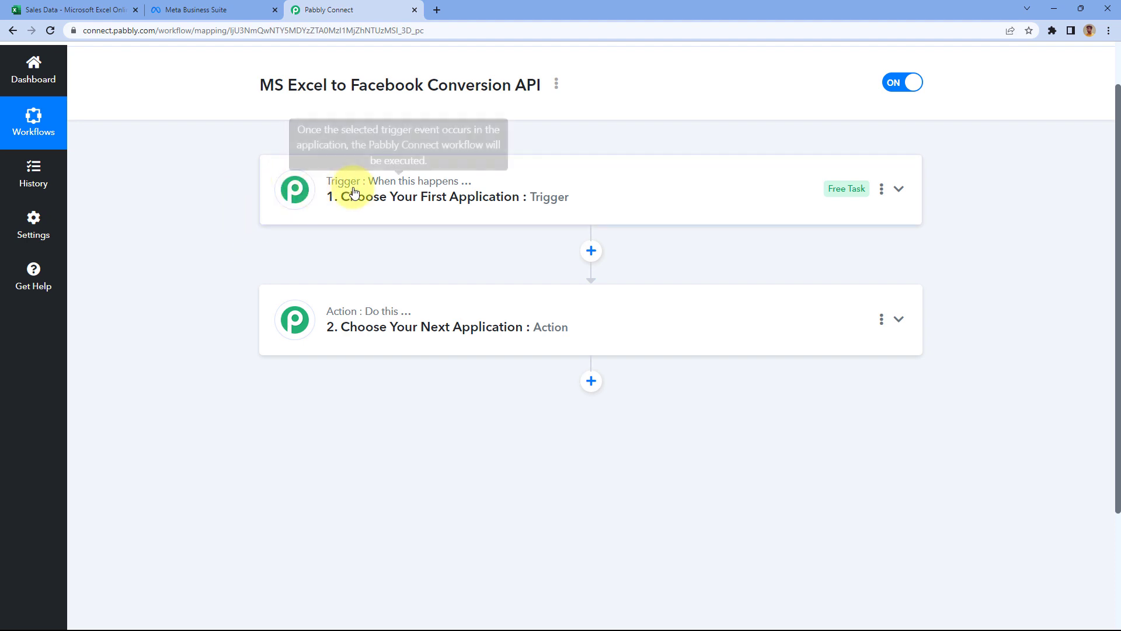
mouse_move(354, 318)
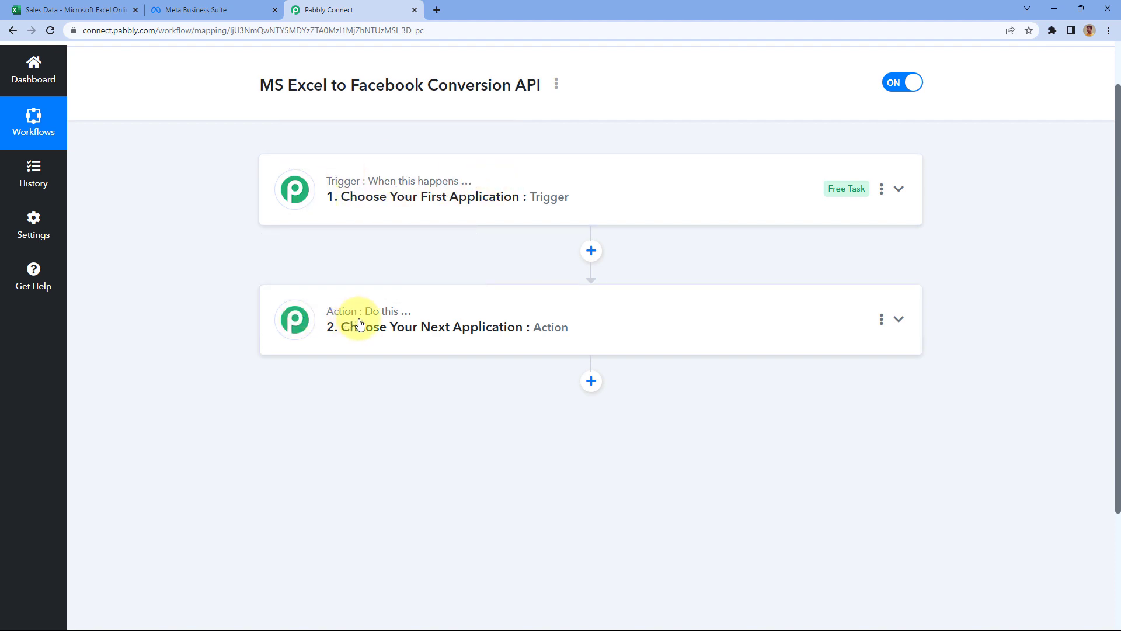
click(600, 185)
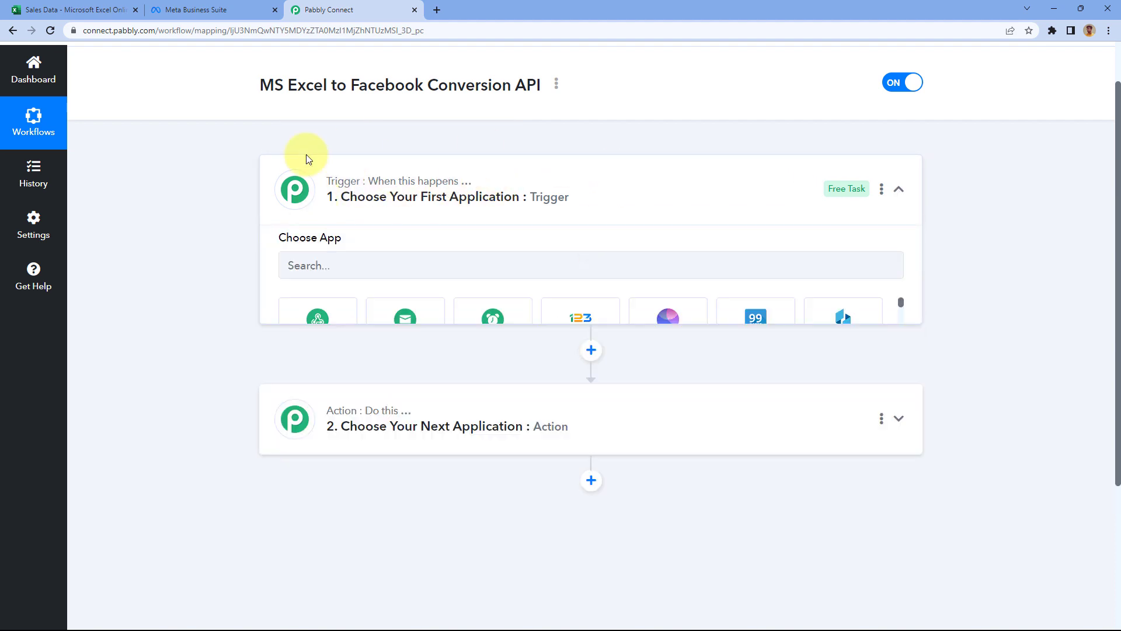
scroll(226, 268, down, 1)
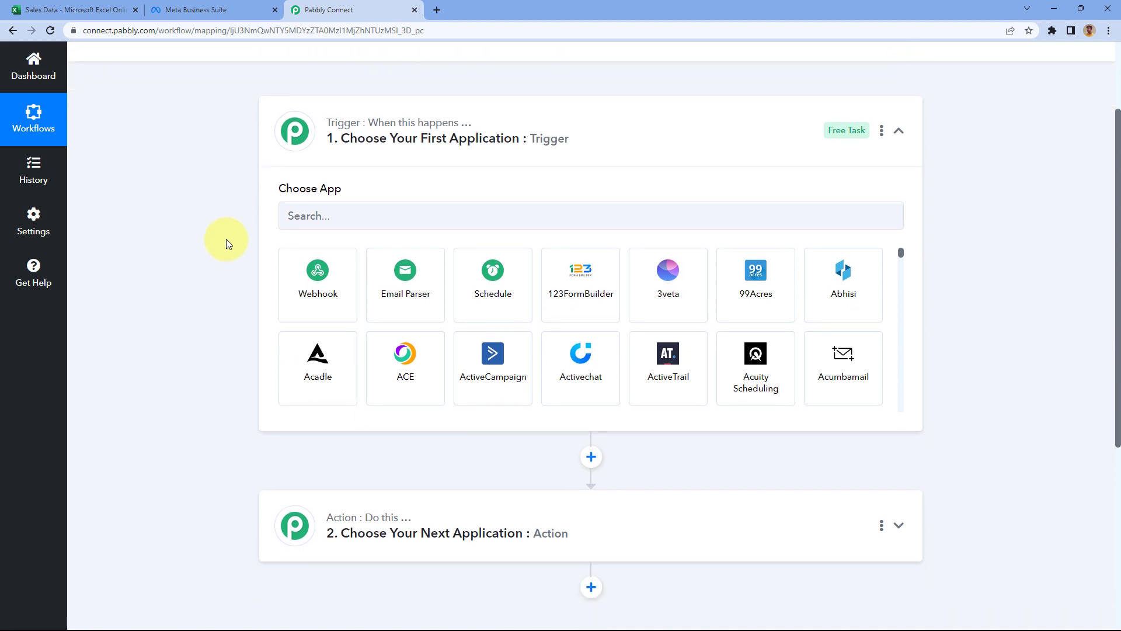
click(100, 10)
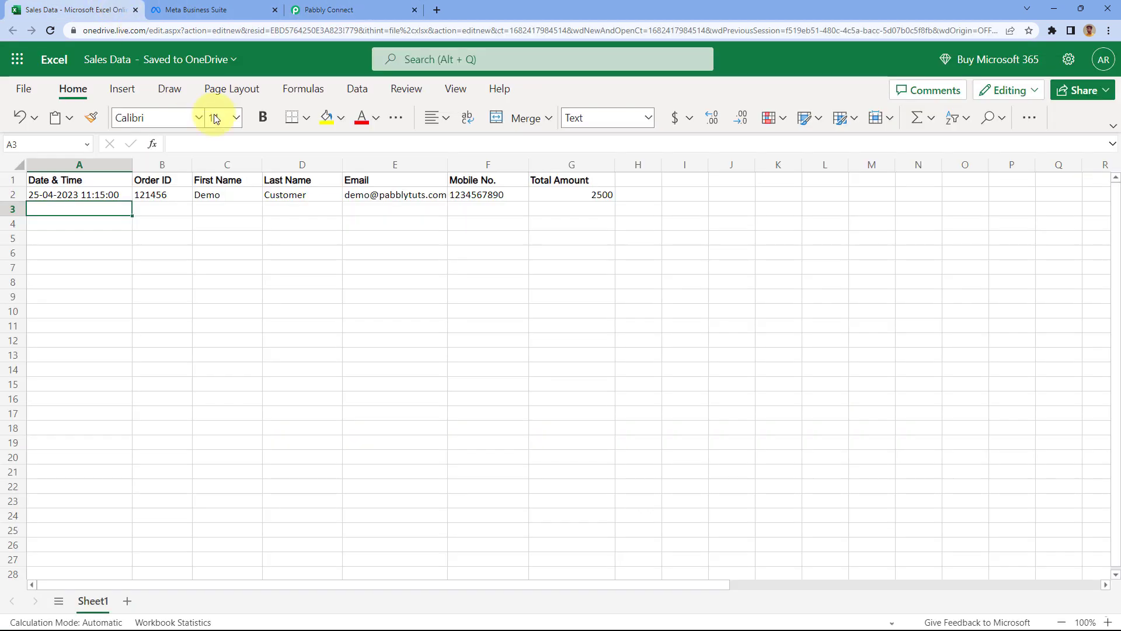
click(326, 8)
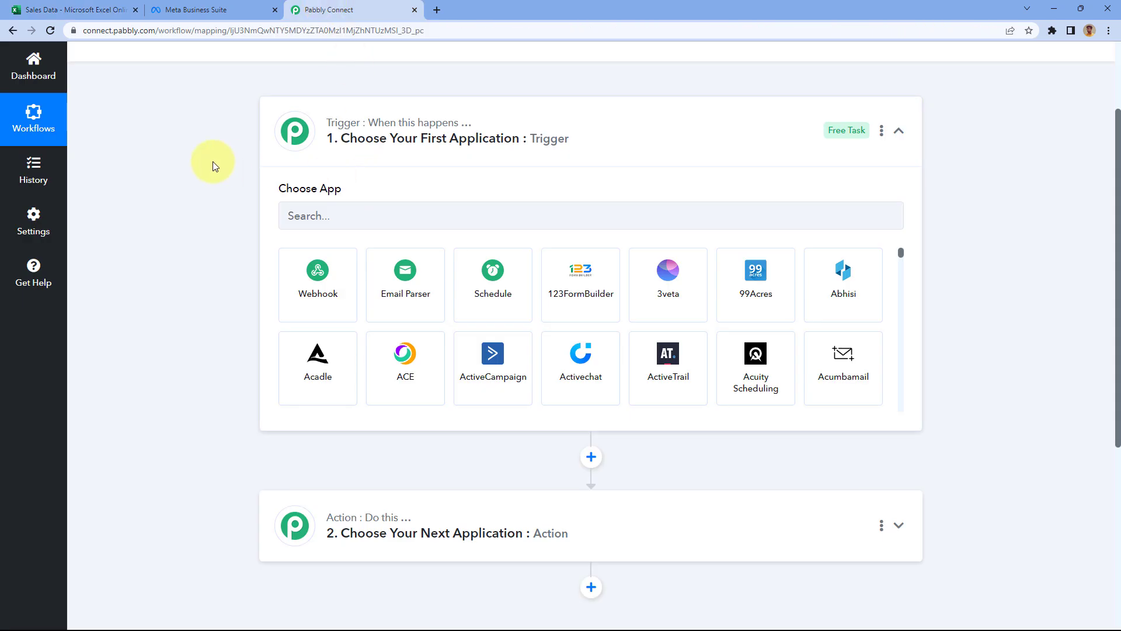
click(105, 10)
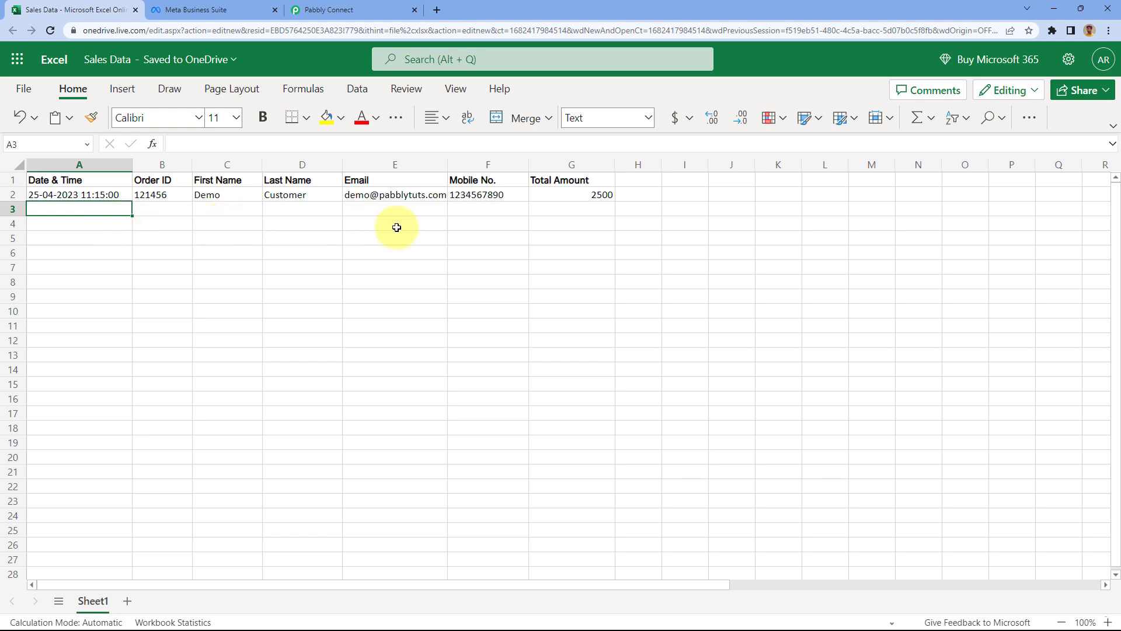
click(368, 9)
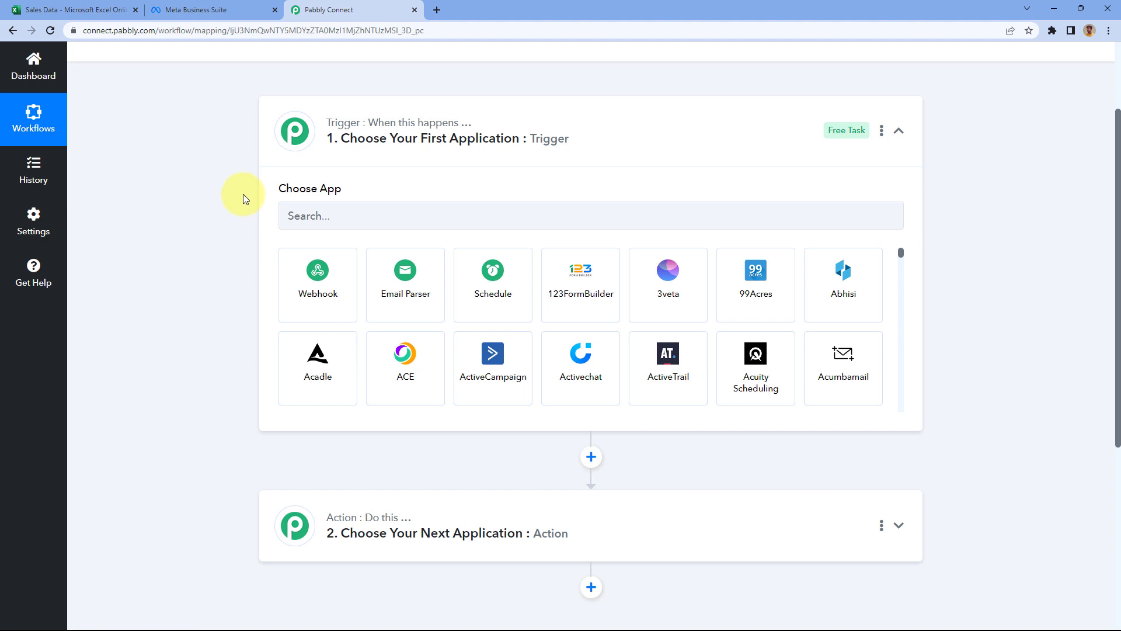
scroll(243, 198, down, 1)
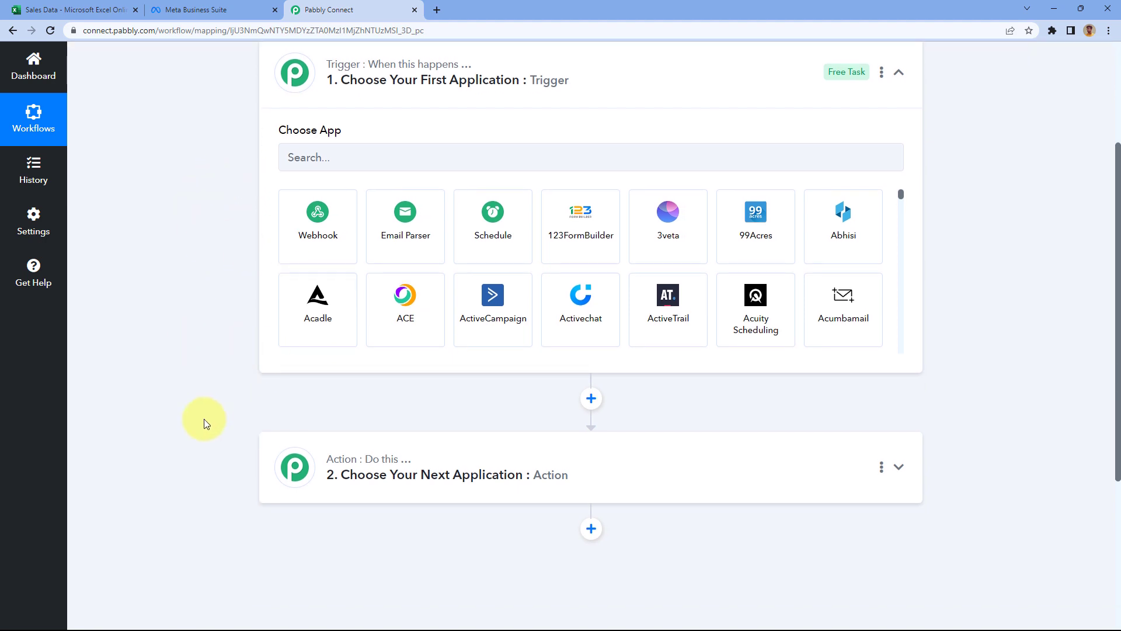
scroll(219, 337, up, 1)
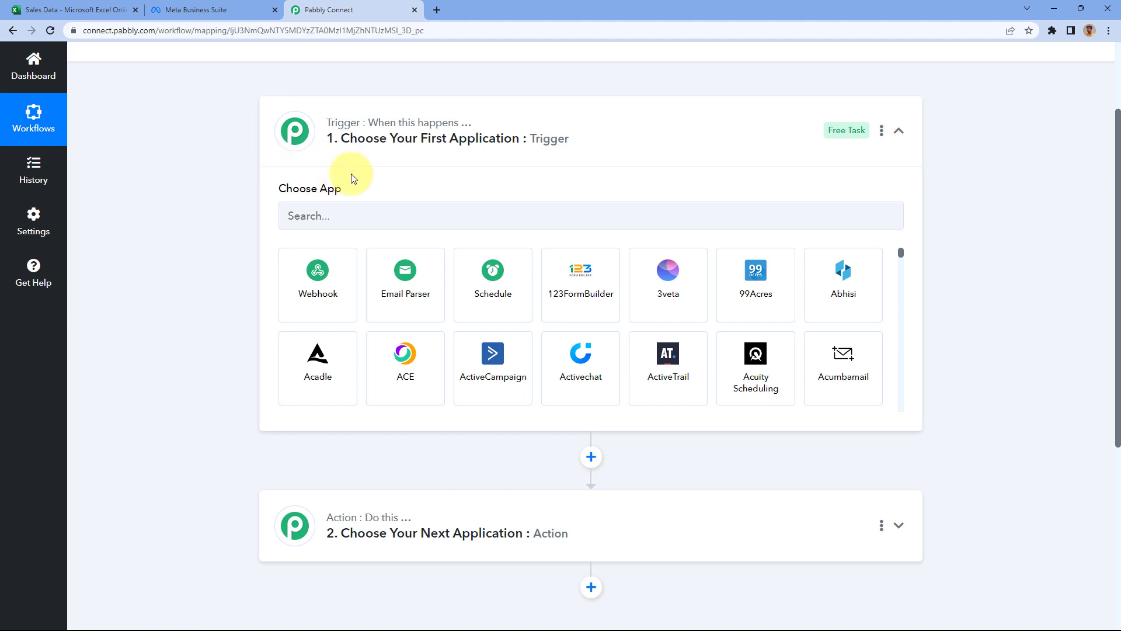
Step: Search for Microsoft Excel and choose it as the workflow's trigger application
click(327, 216)
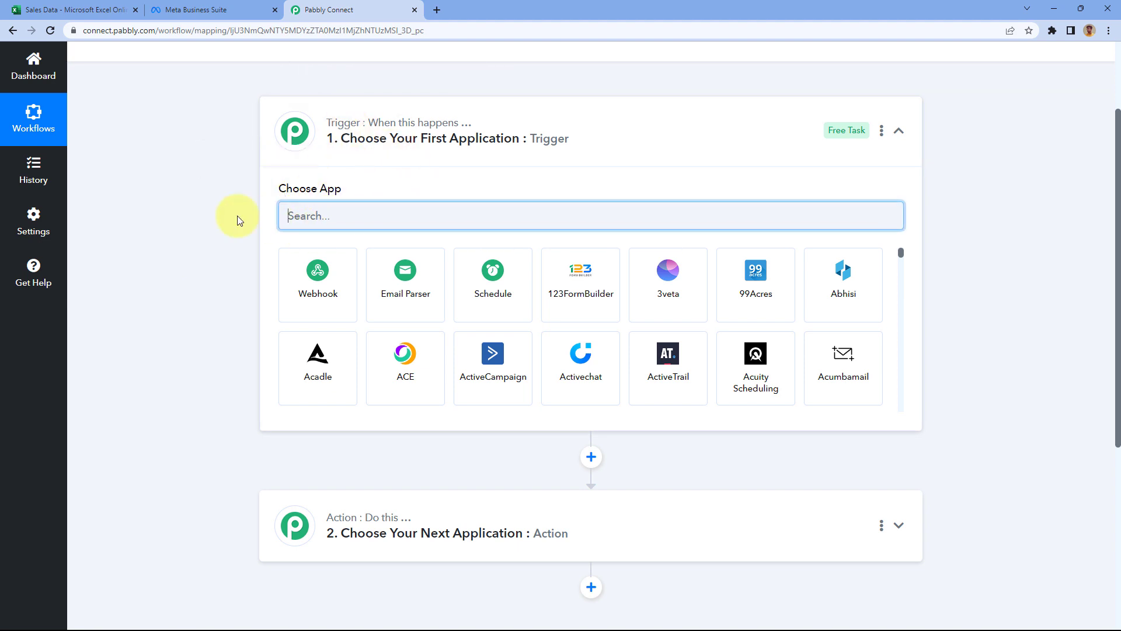
text(M)
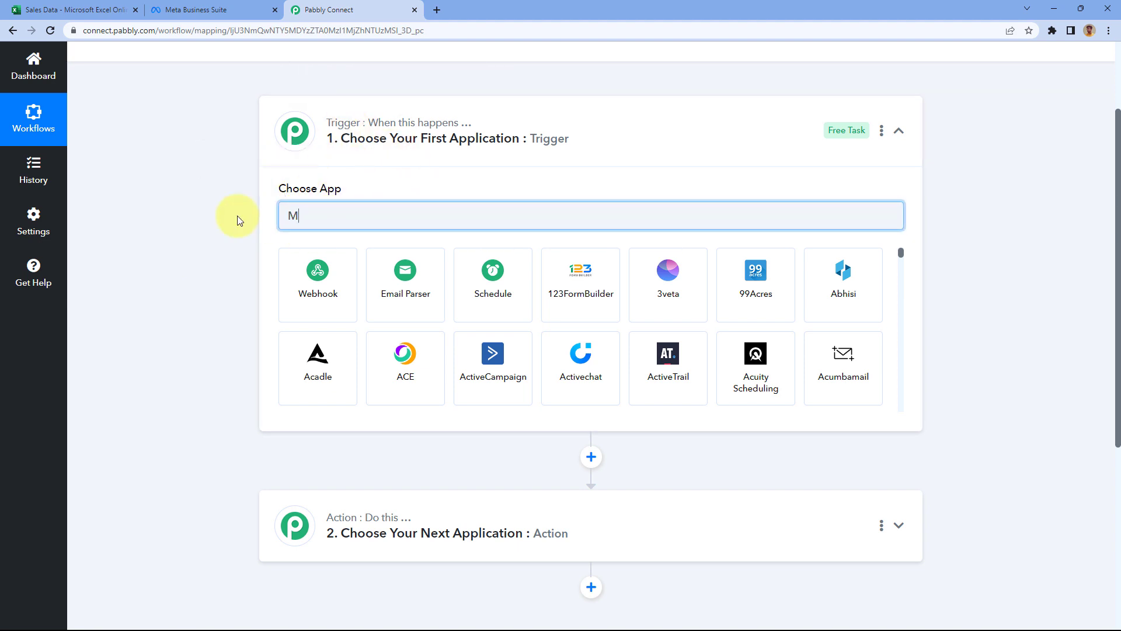
text(icros)
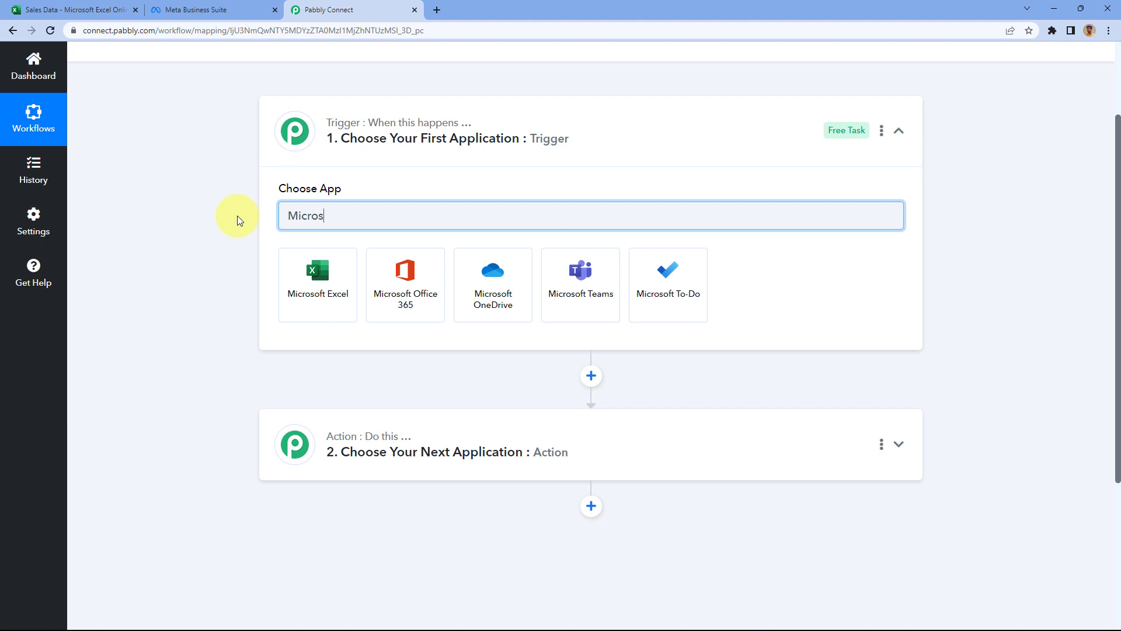
text(oft Ex)
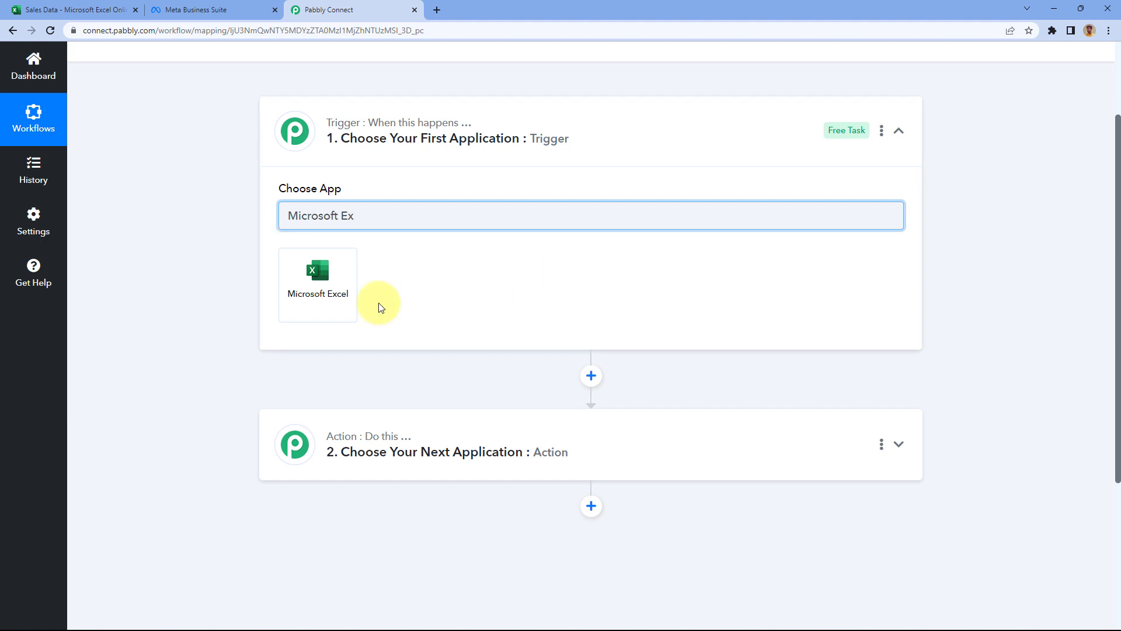
click(347, 298)
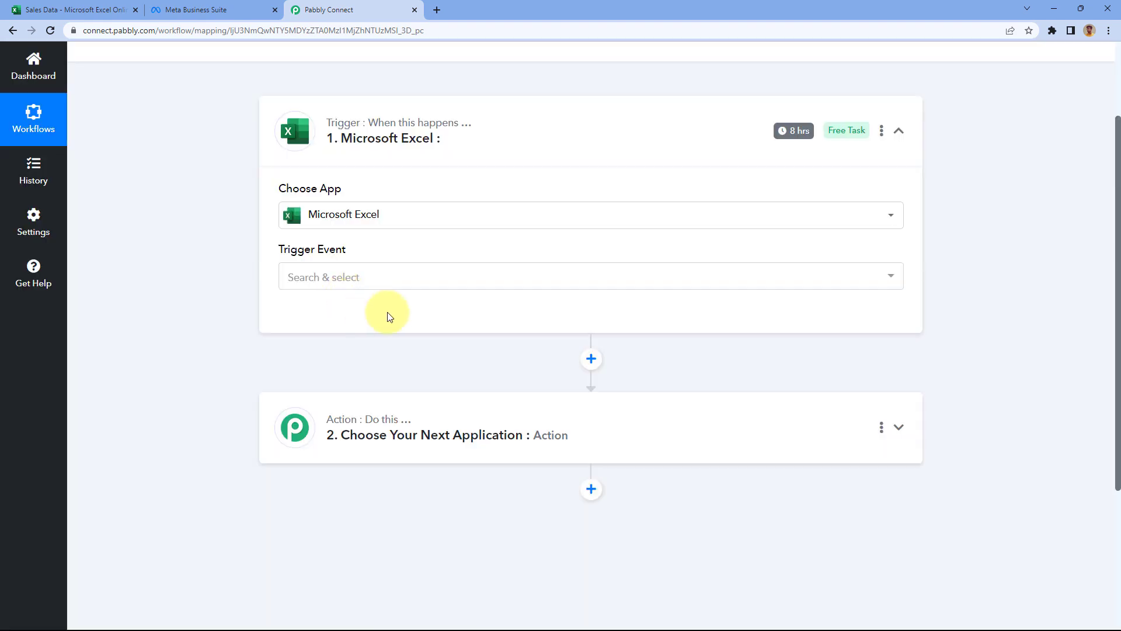
Step: Set the Microsoft Excel trigger event to New Row in Worksheet
click(400, 280)
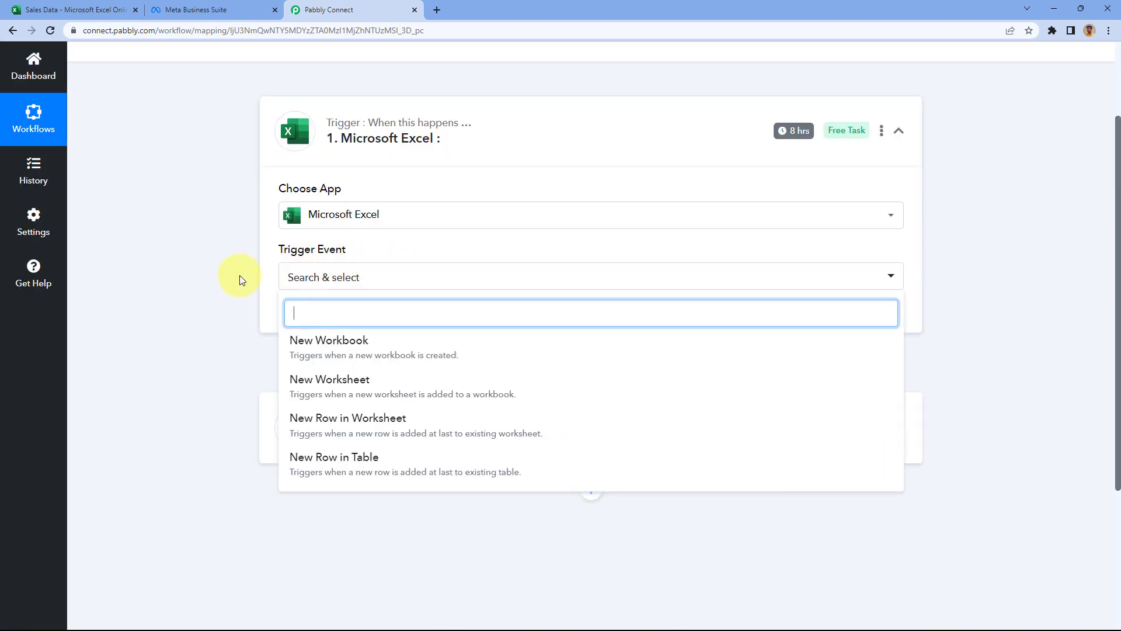
scroll(239, 279, down, 1)
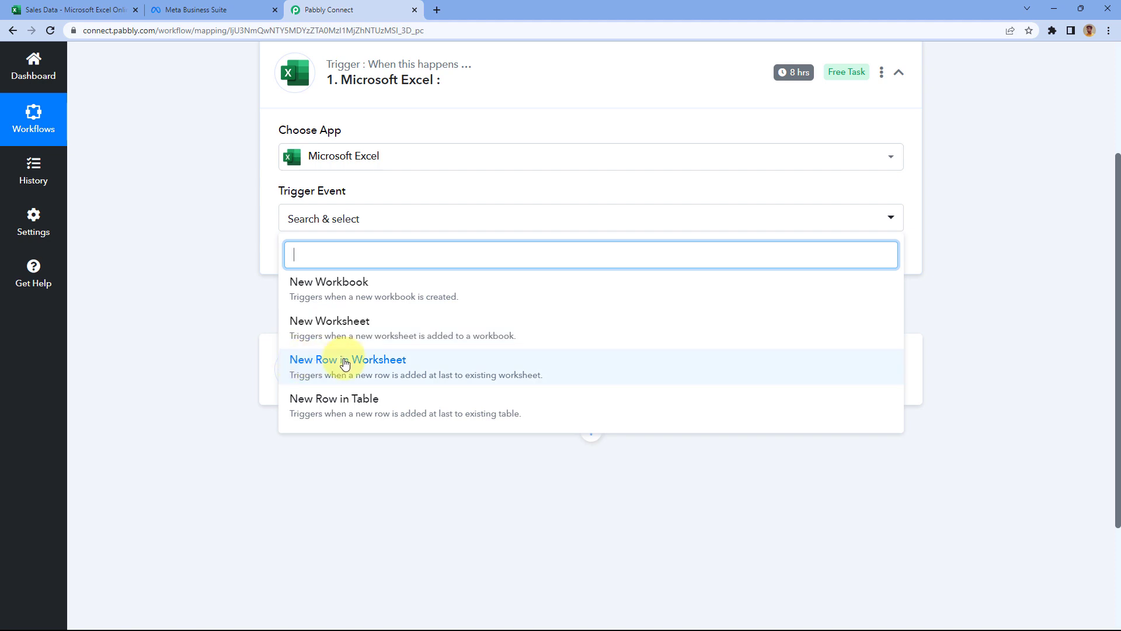
click(387, 363)
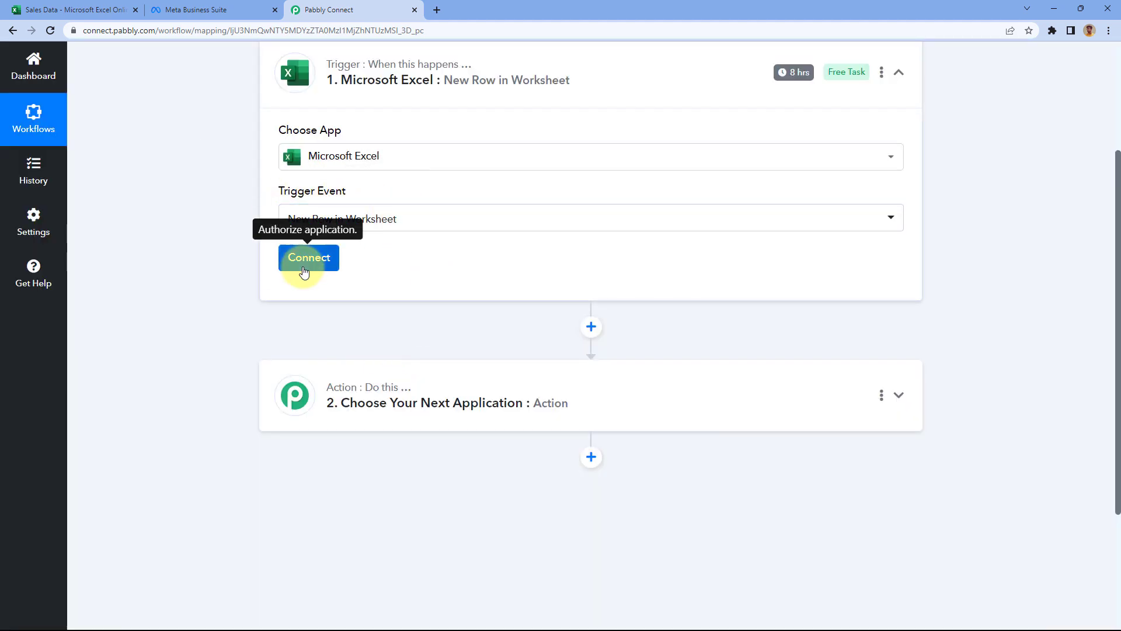
Step: Add a new Microsoft Excel connection for the trigger and authorize Pabbly Connect to access the Microsoft account
click(304, 270)
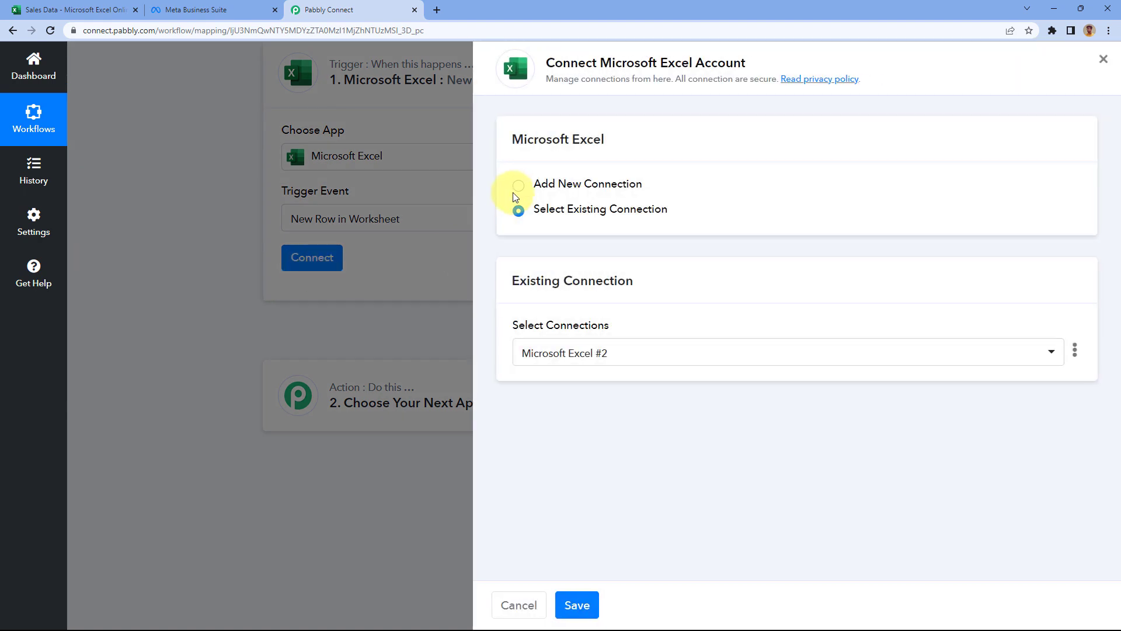
click(518, 186)
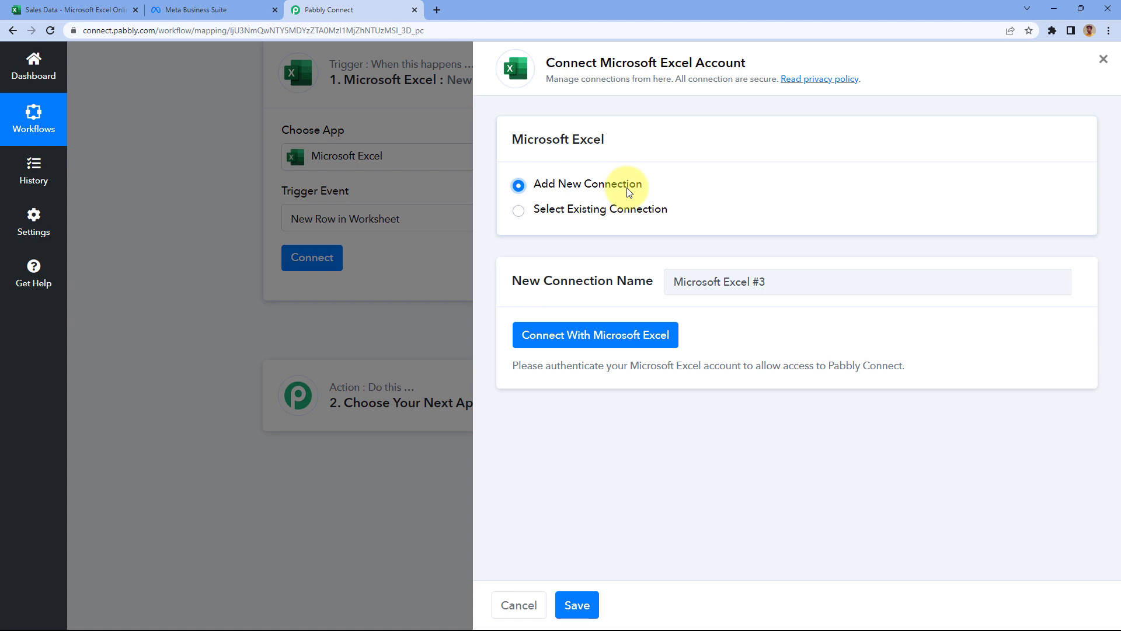
click(594, 337)
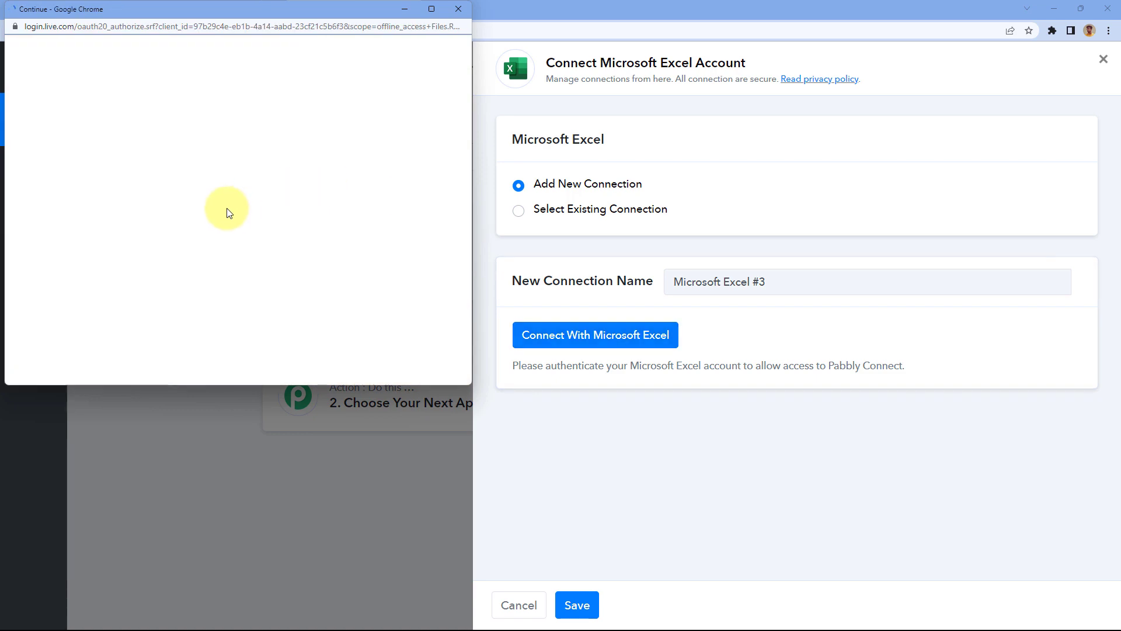
scroll(235, 298, down, 7)
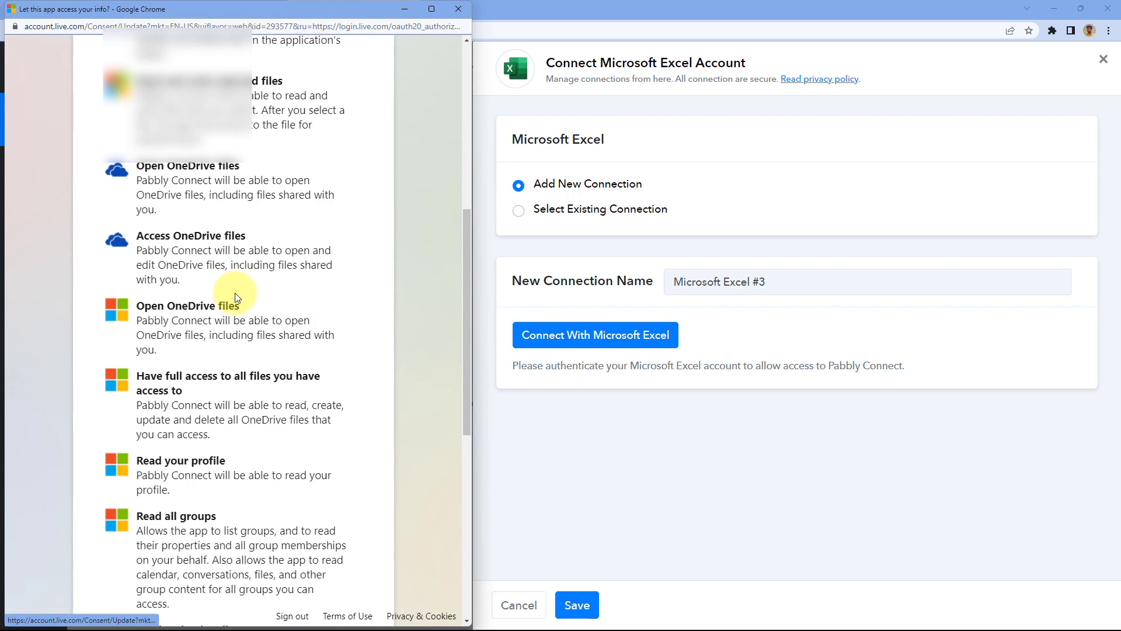
scroll(235, 298, down, 8)
click(324, 560)
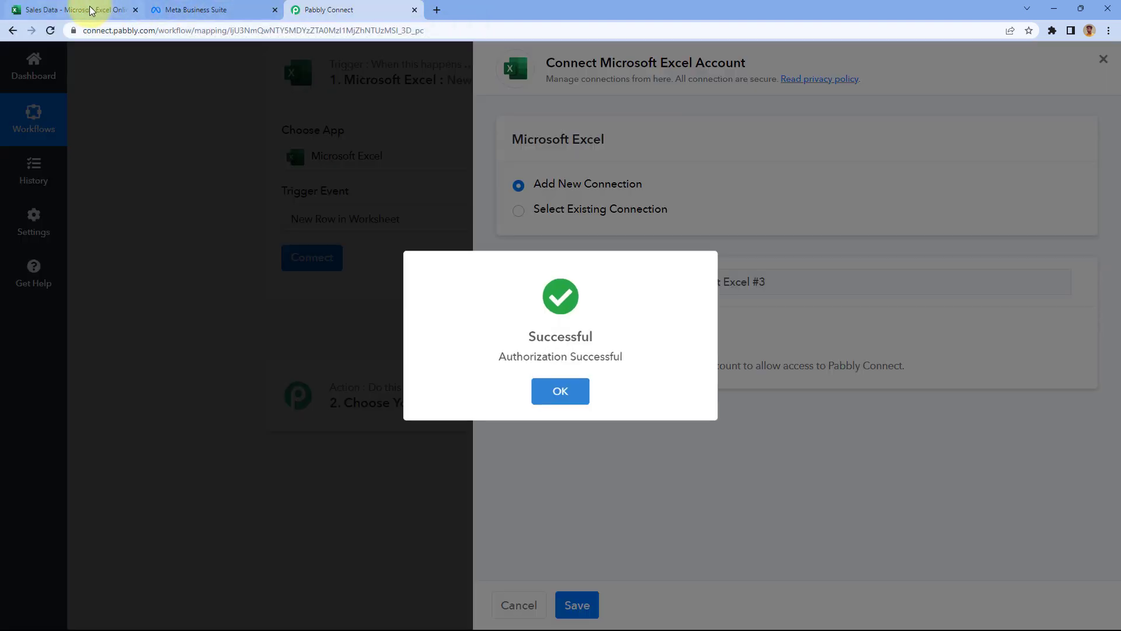
Step: Search the trigger's workbook choices for the sales file and select Sales Data.xlsx
click(91, 10)
click(383, 8)
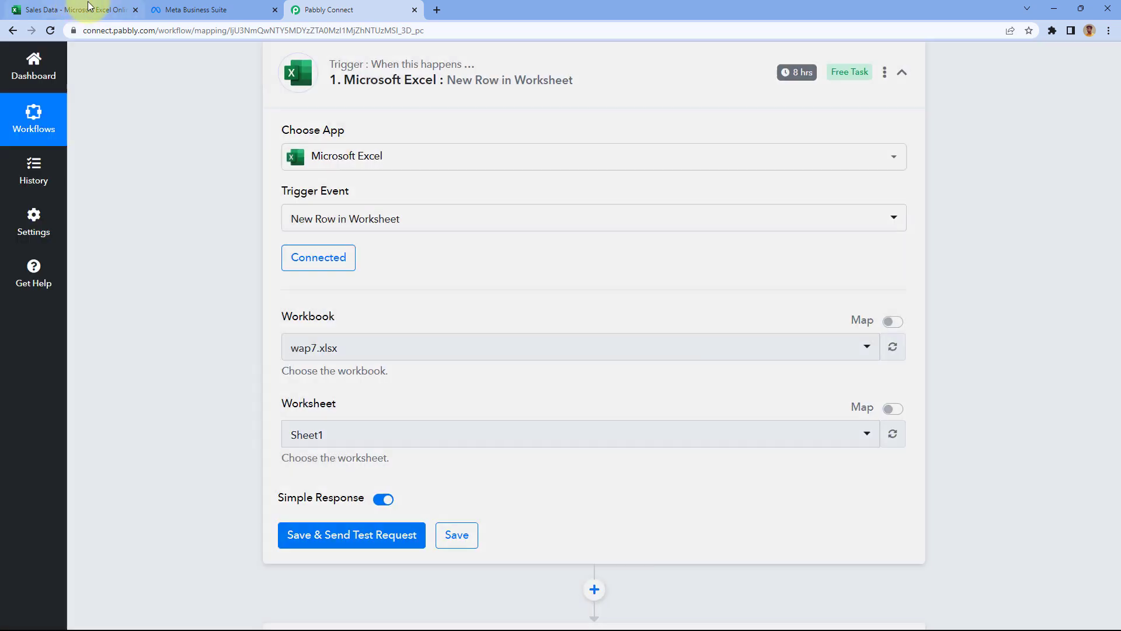
click(73, 9)
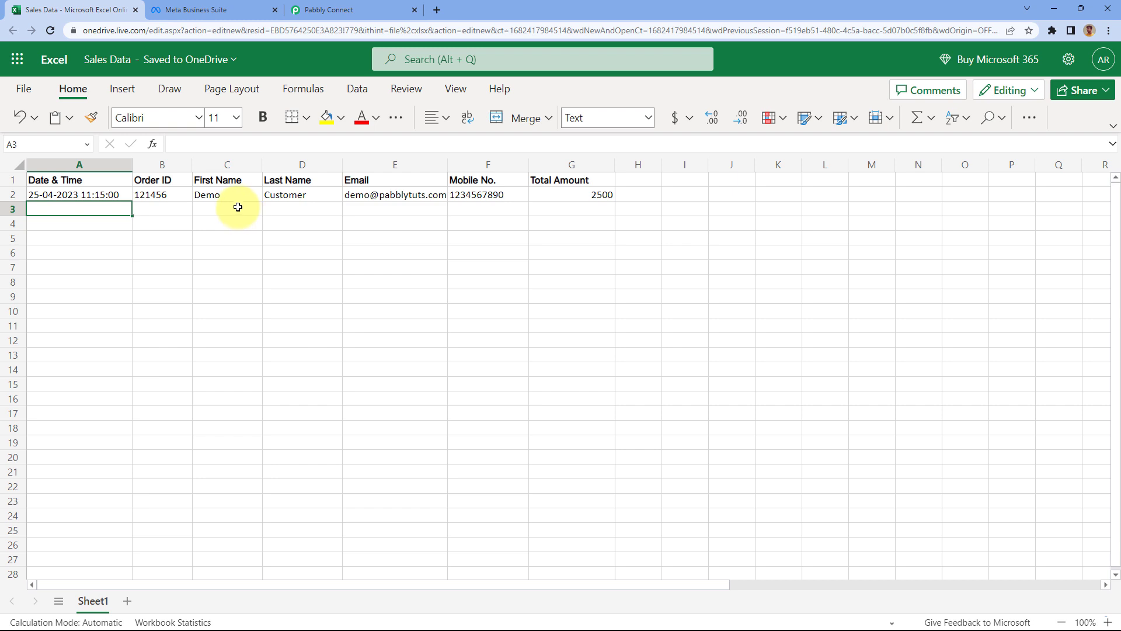
click(342, 10)
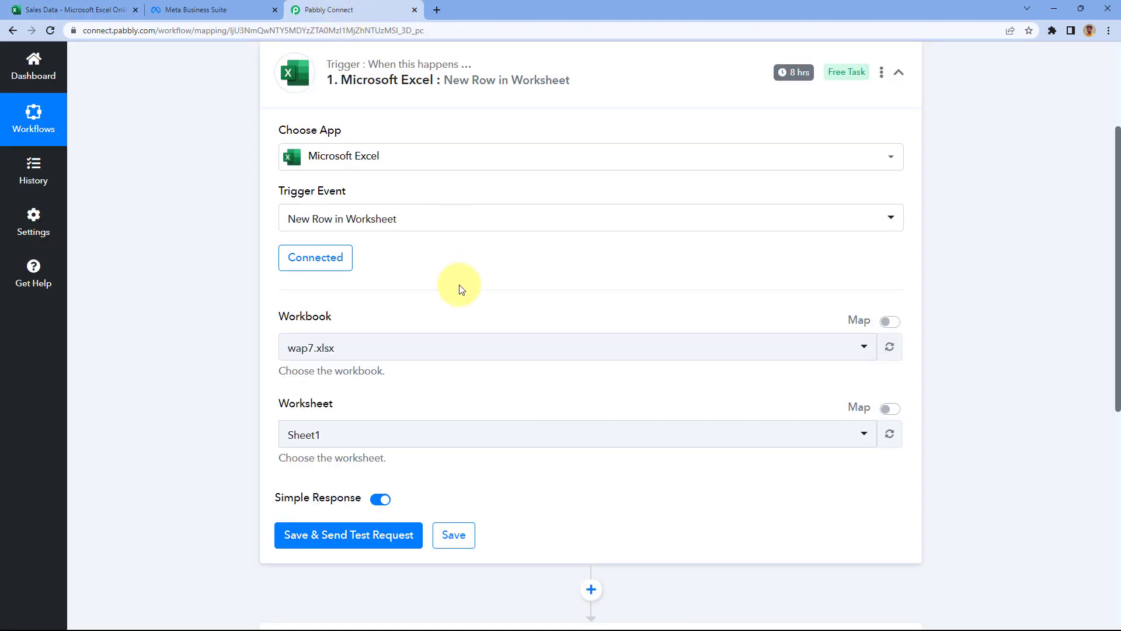
scroll(461, 289, down, 2)
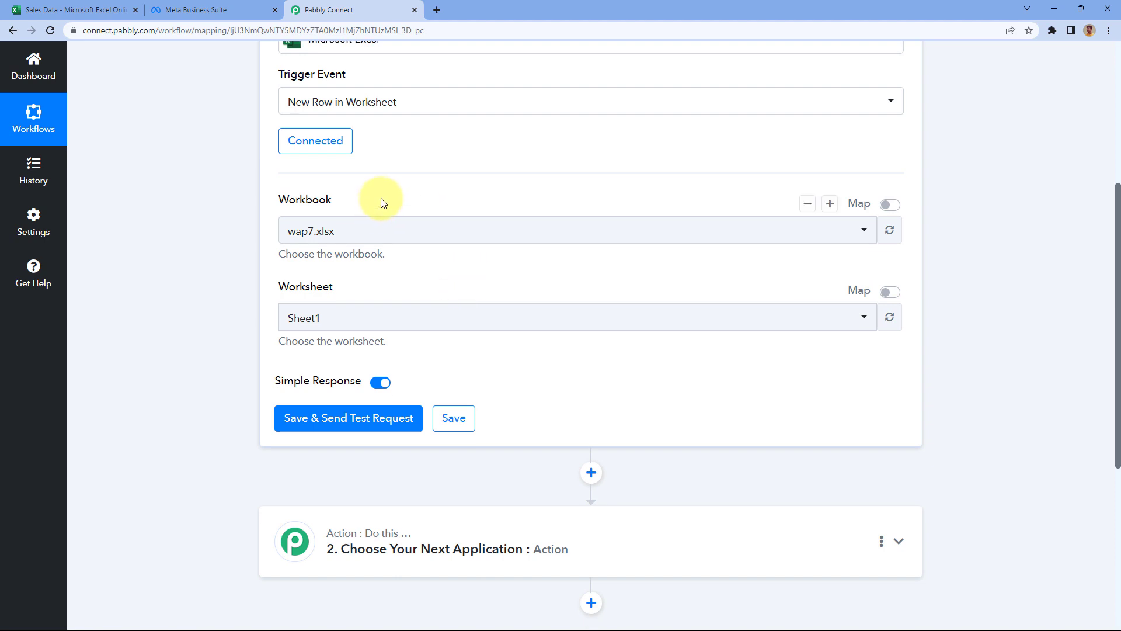
click(388, 233)
scroll(400, 275, down, 5)
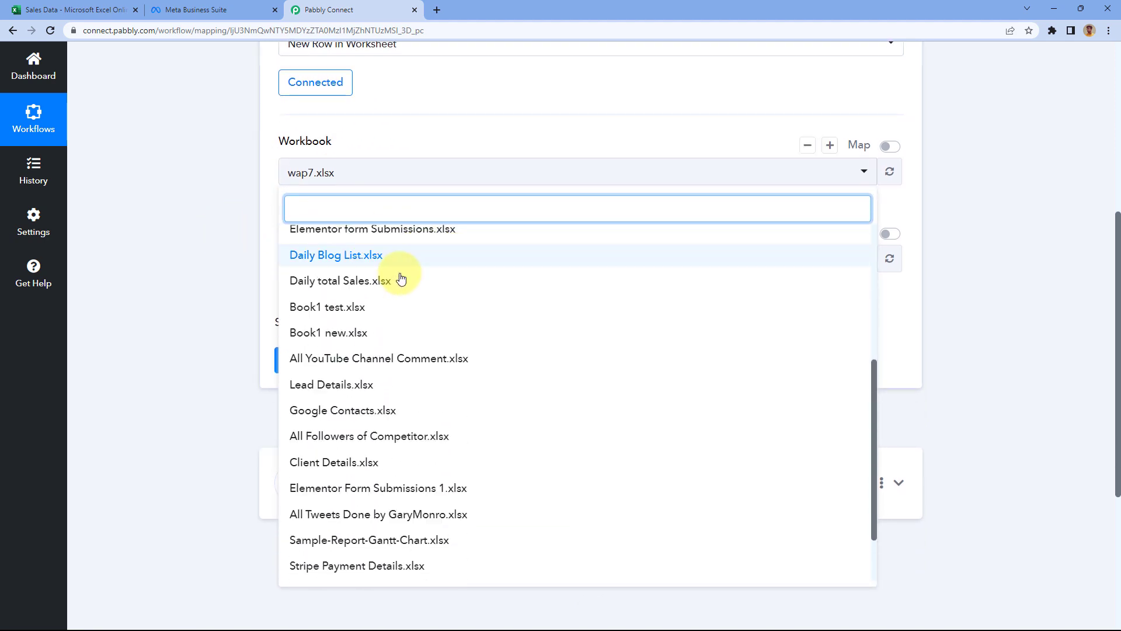
scroll(397, 280, up, 5)
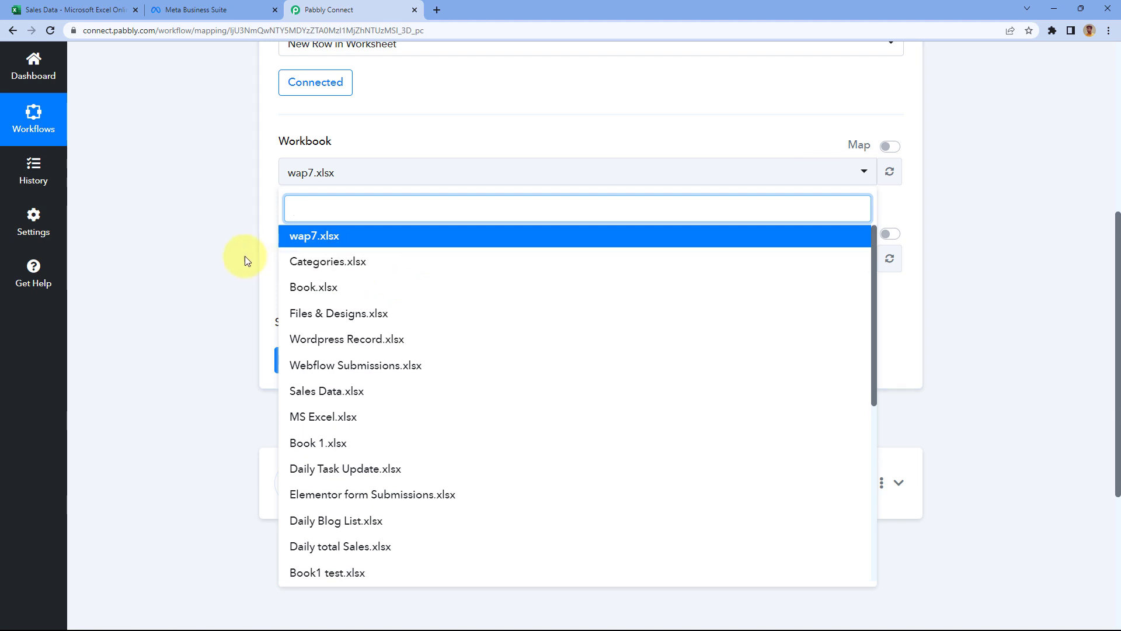
click(88, 9)
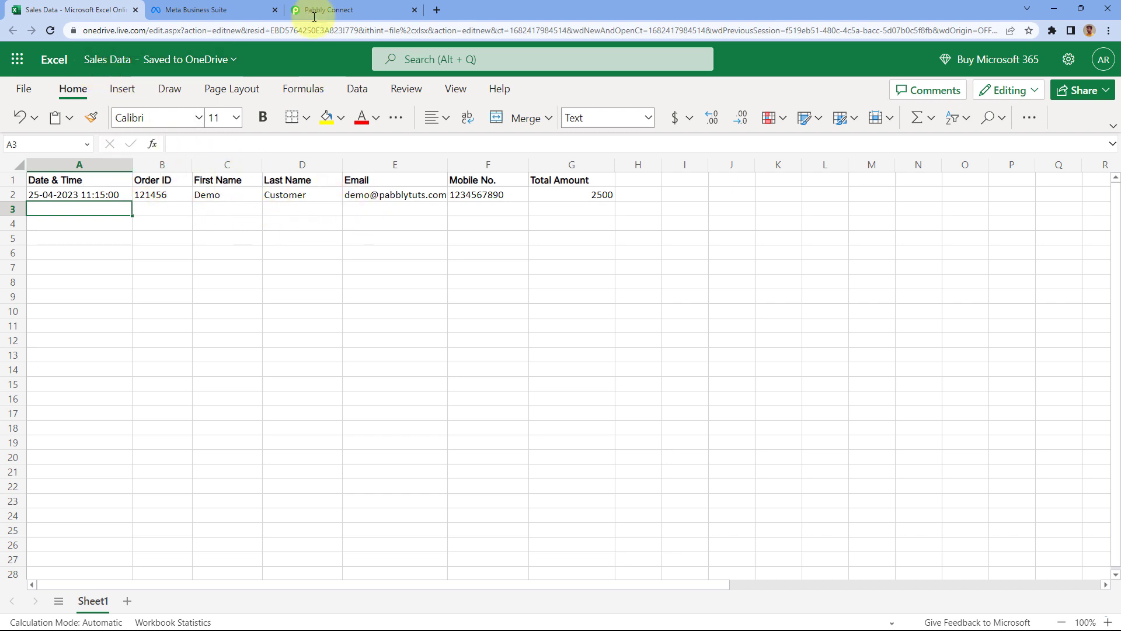
click(358, 10)
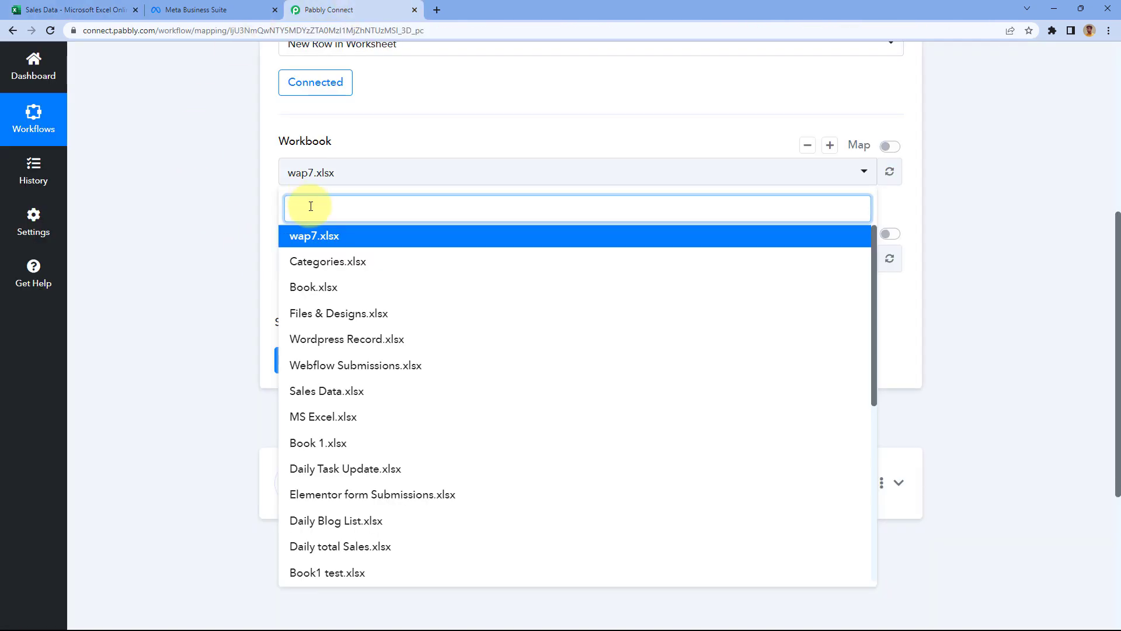
text(Sal)
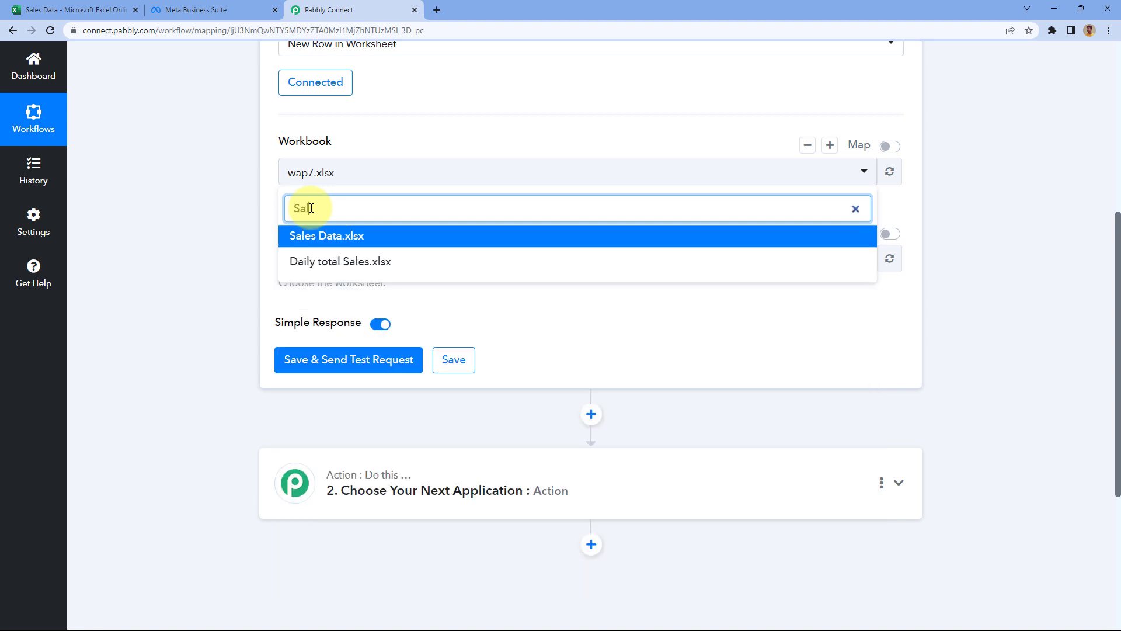
click(323, 237)
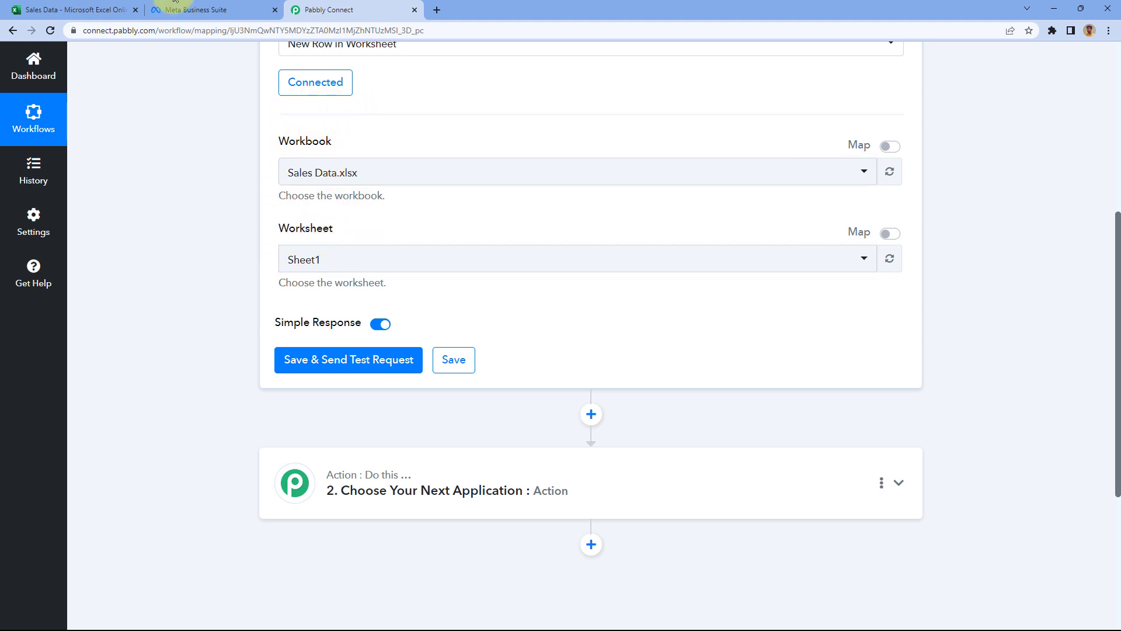
Step: Check the sheet name in the Sales Data spreadsheet and select Sheet1 as the trigger's worksheet
click(87, 10)
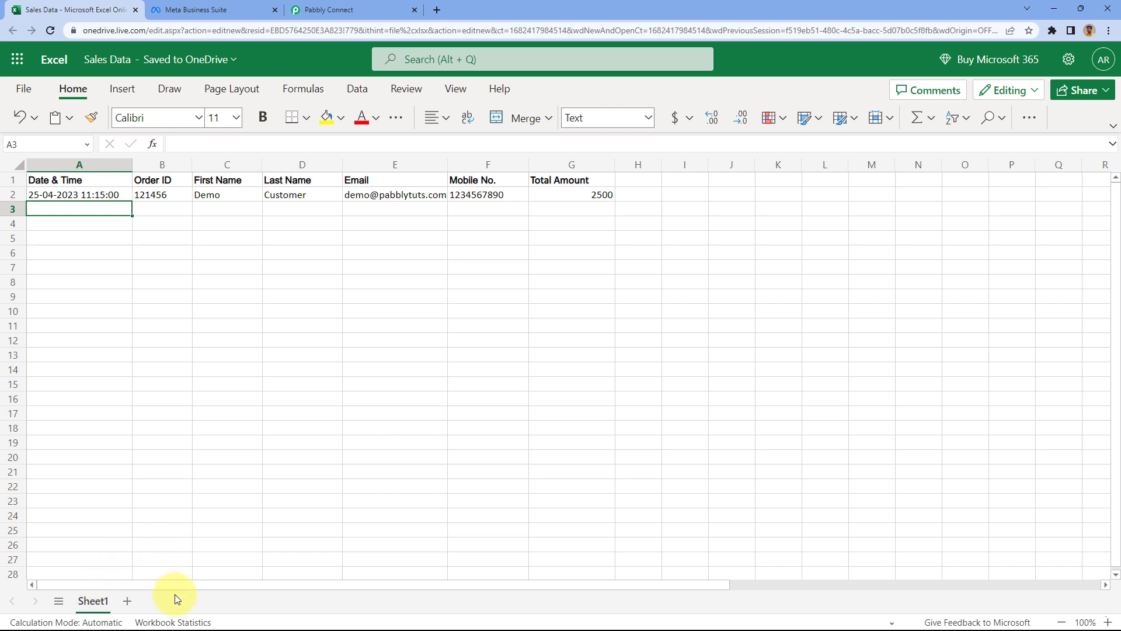
click(353, 9)
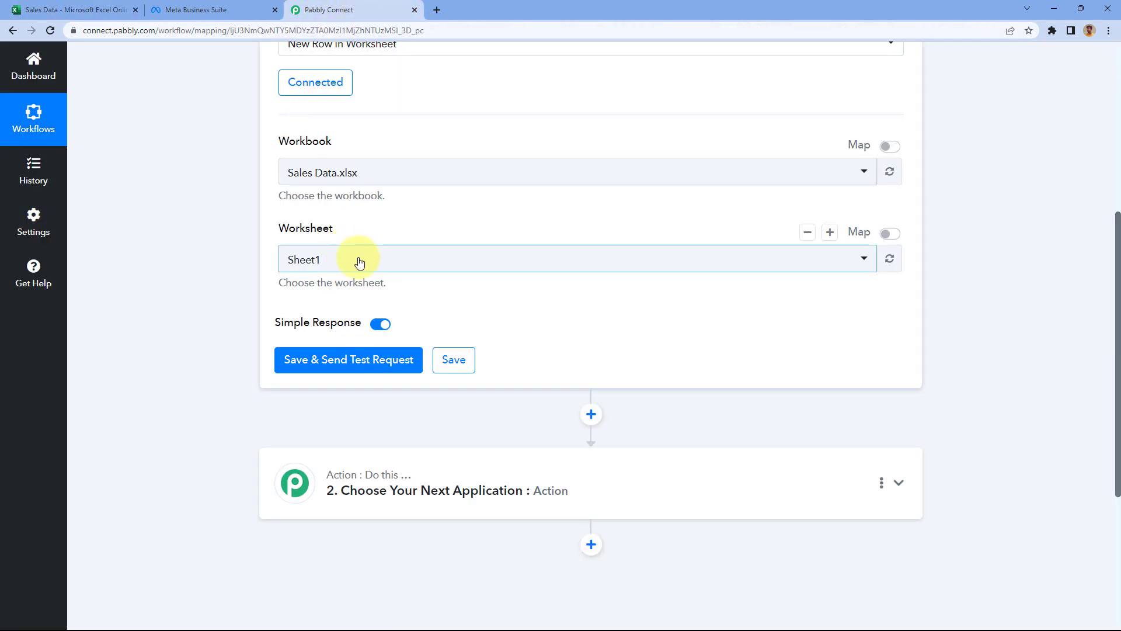
click(76, 10)
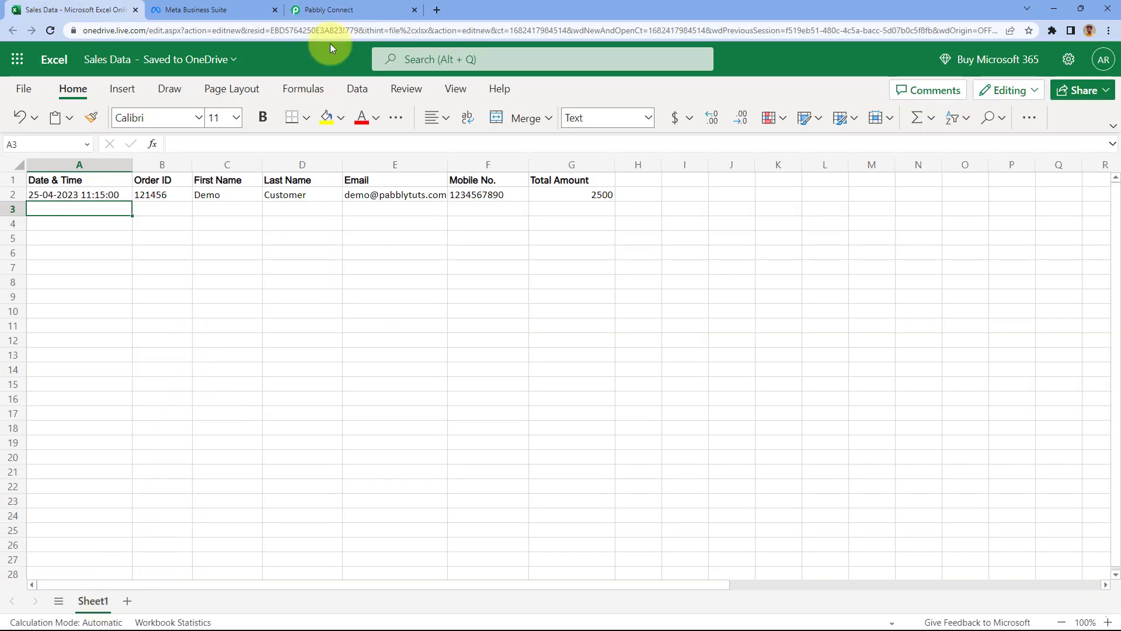
click(330, 10)
click(394, 263)
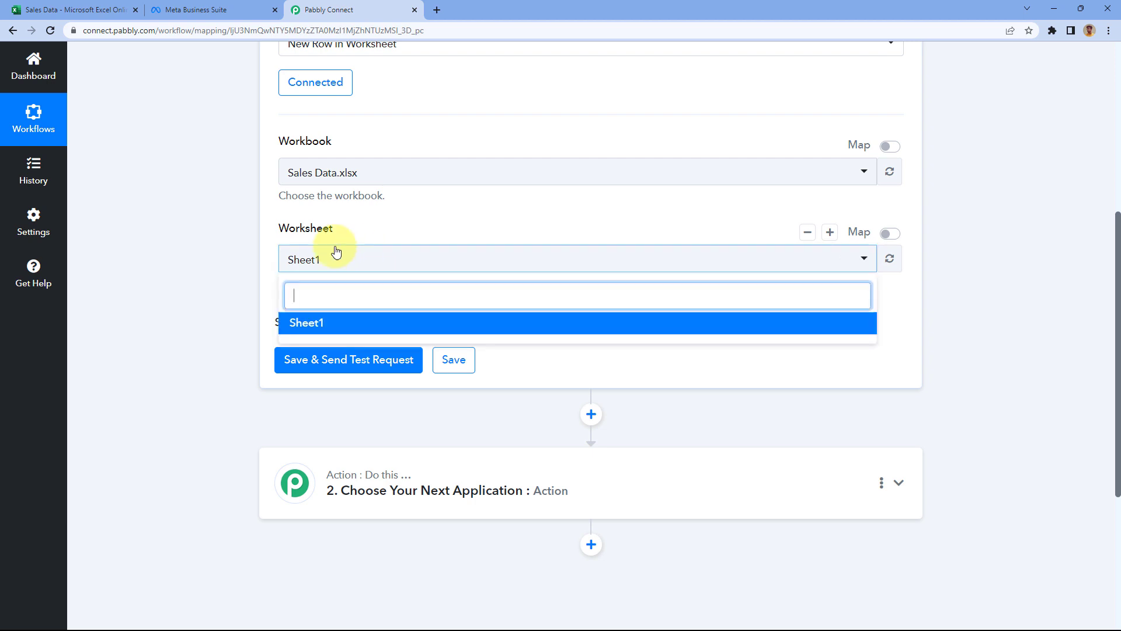
click(343, 325)
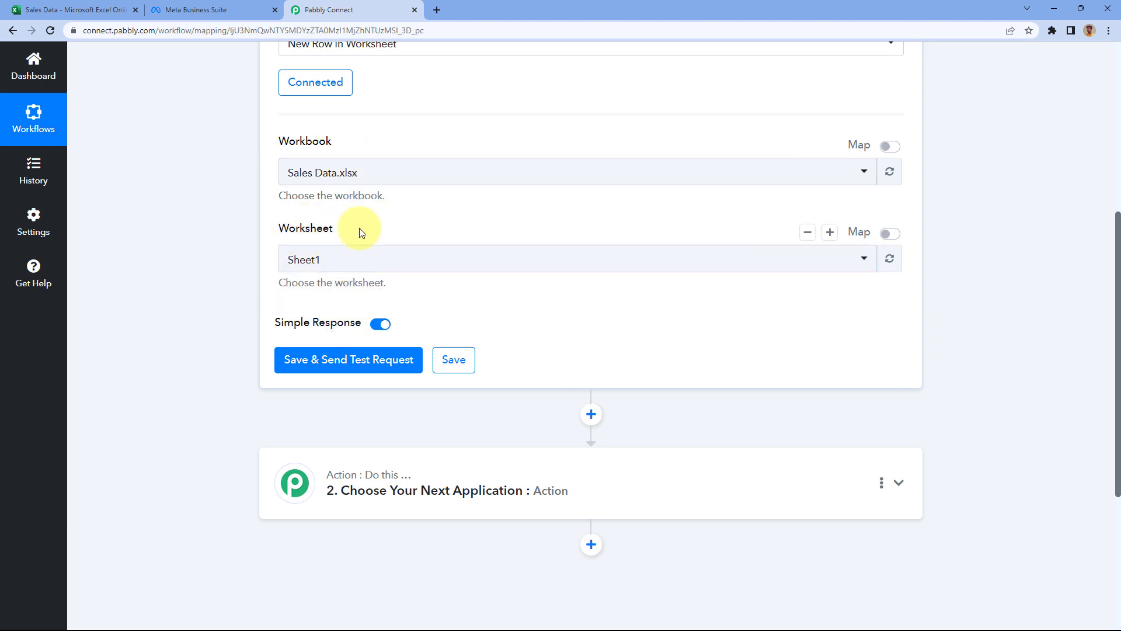
Step: Widen the Email column slightly in the Sales Data spreadsheet and return to the Pabbly Connect workflow
click(76, 10)
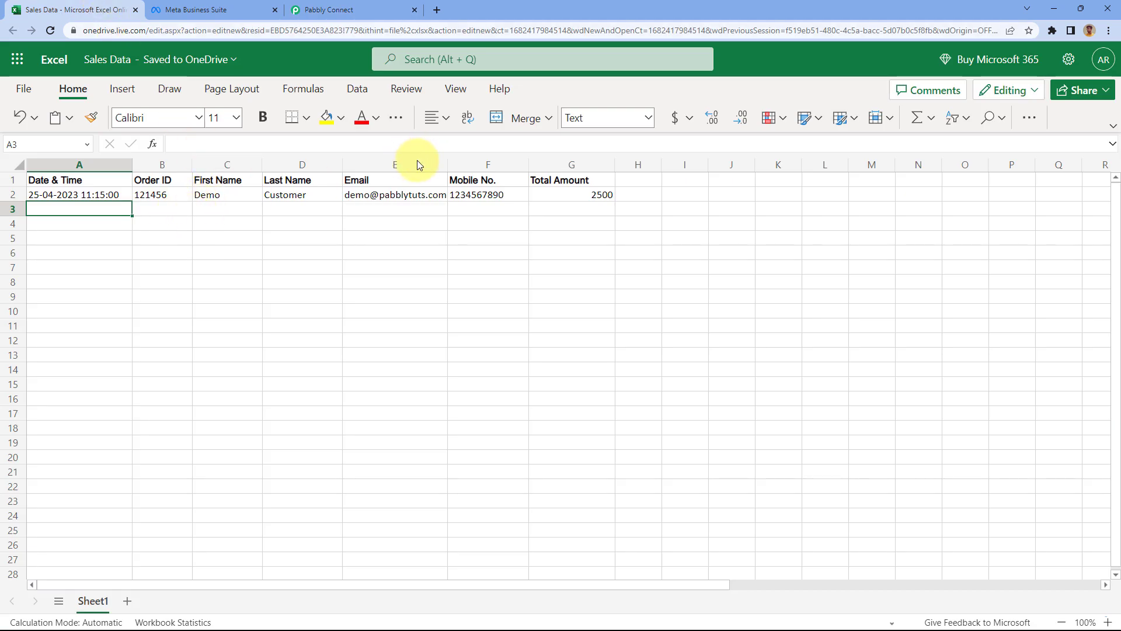
drag(448, 163, 464, 164)
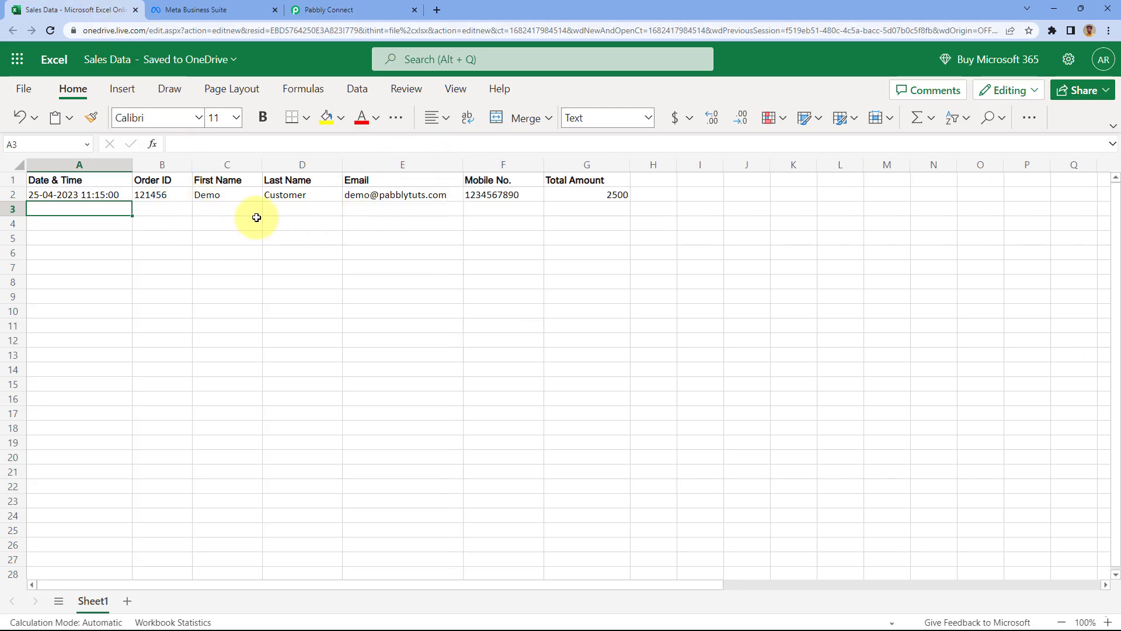
click(314, 9)
scroll(234, 292, down, 1)
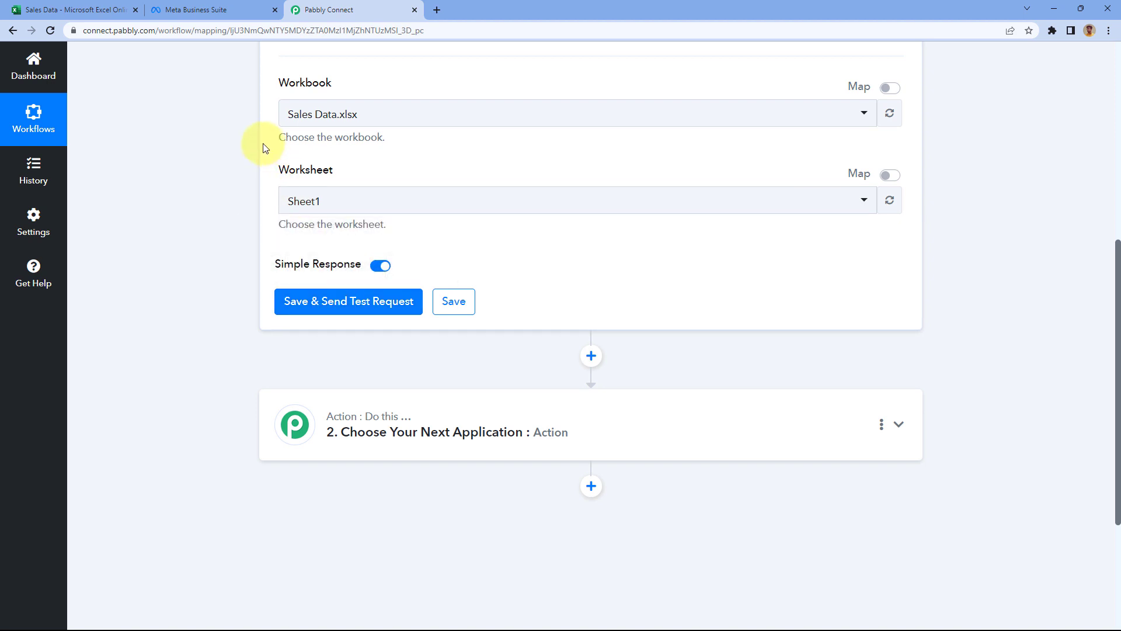
Step: Review the order entry in row 2 of the spreadsheet, then save the Excel trigger and send a test request
click(108, 10)
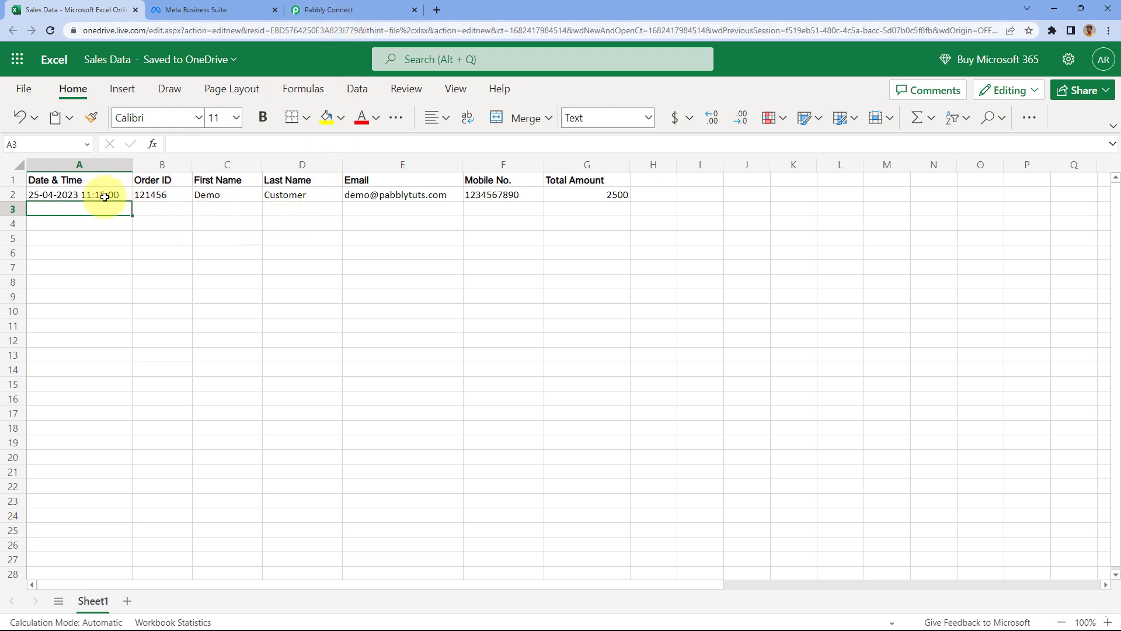
drag(599, 198, 114, 199)
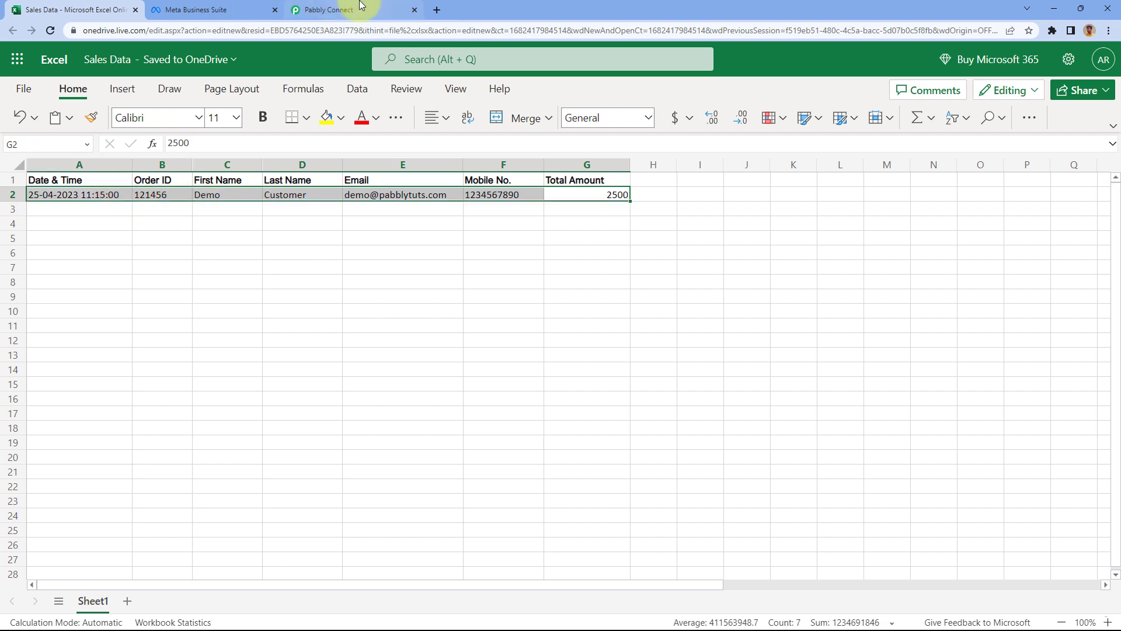
click(359, 9)
click(325, 300)
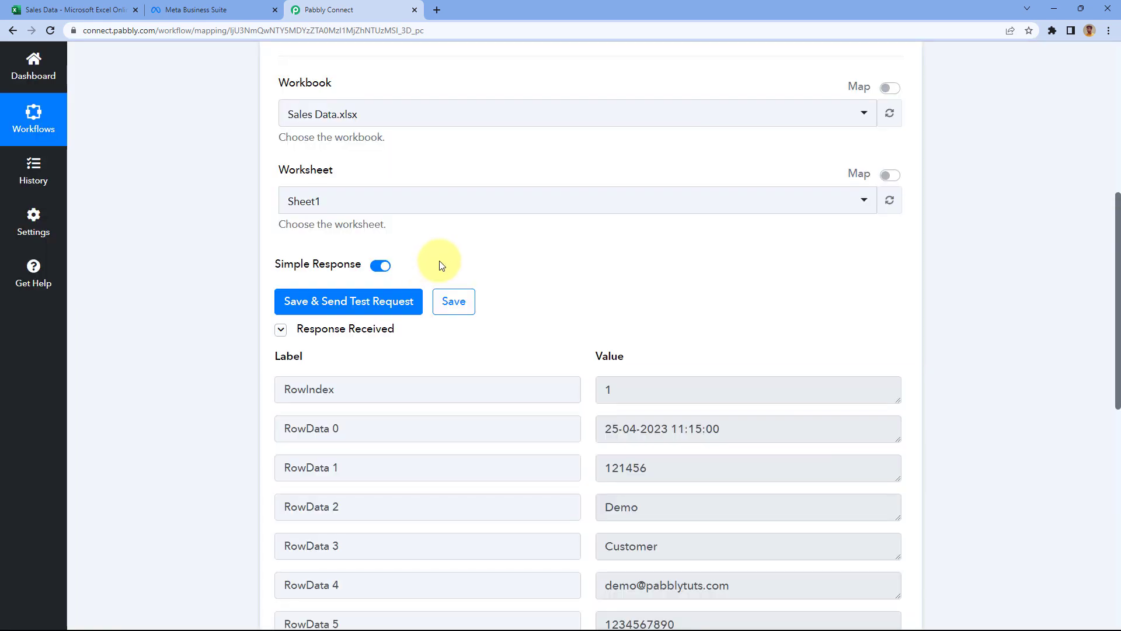
scroll(495, 266, down, 3)
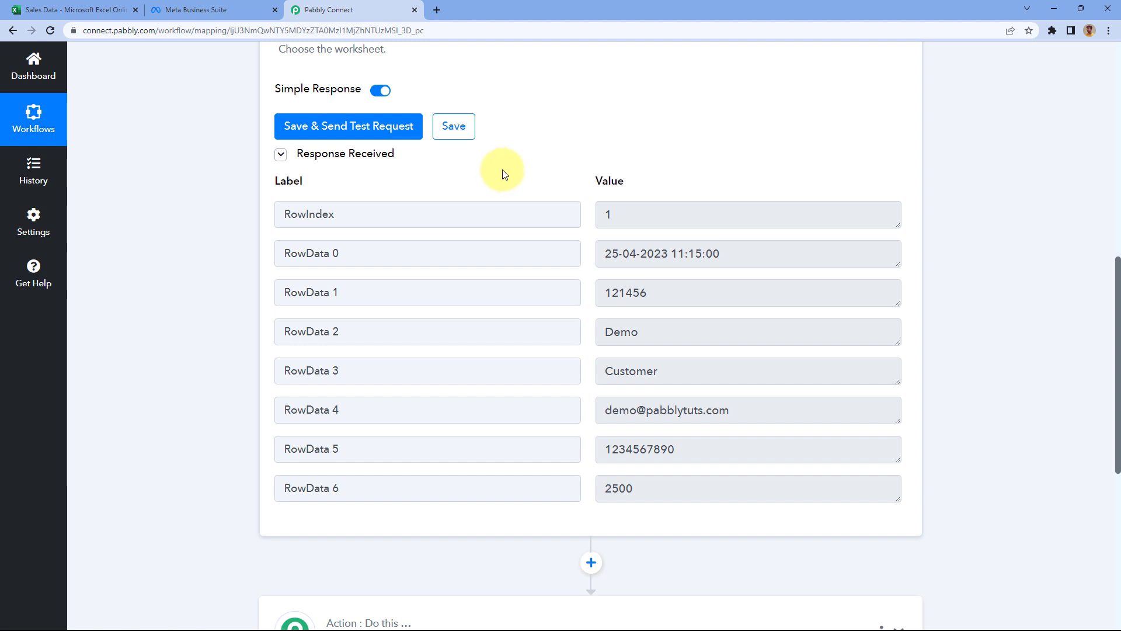
Step: Compare the date and time and the order ID in the trigger response with row 2 of the Sales Data spreadsheet
click(76, 10)
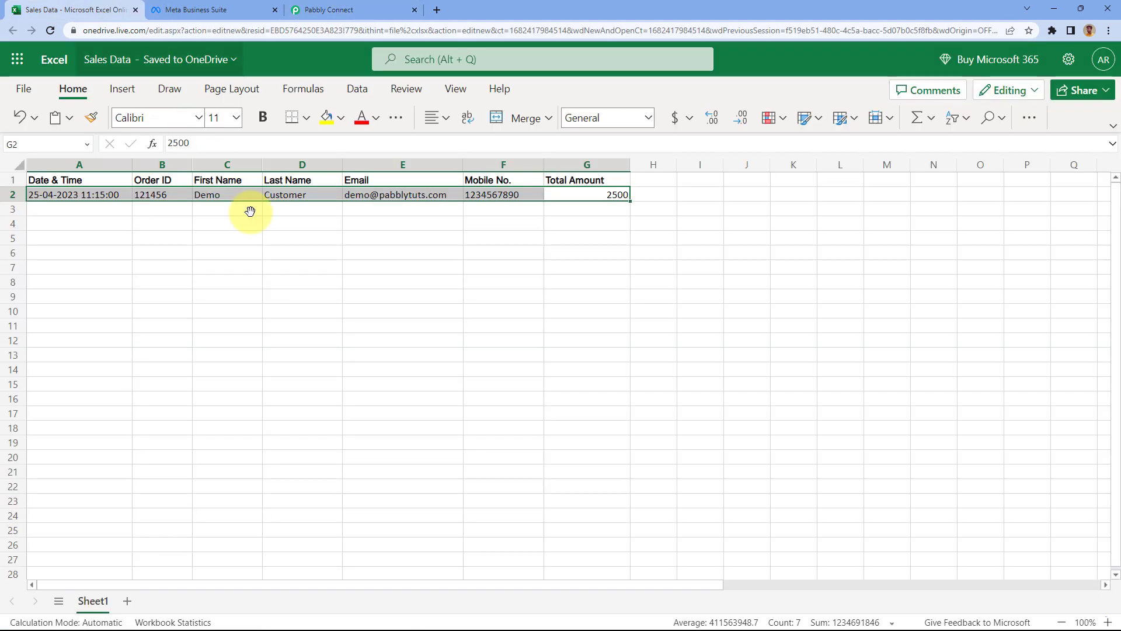
click(178, 212)
click(99, 209)
click(92, 196)
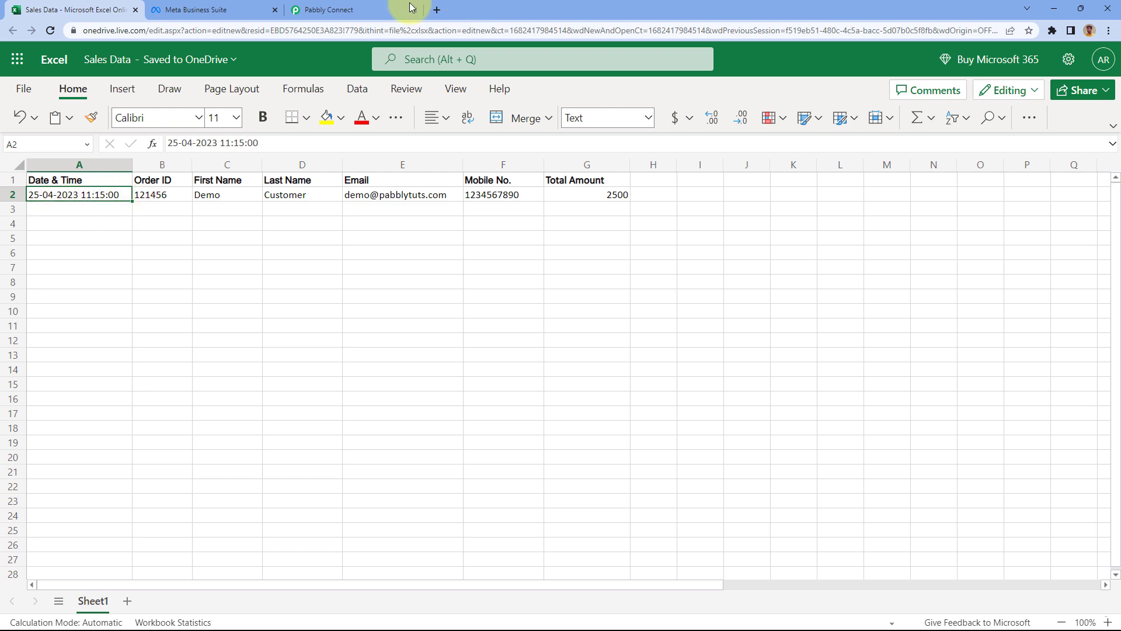
click(339, 10)
drag(719, 254, 587, 255)
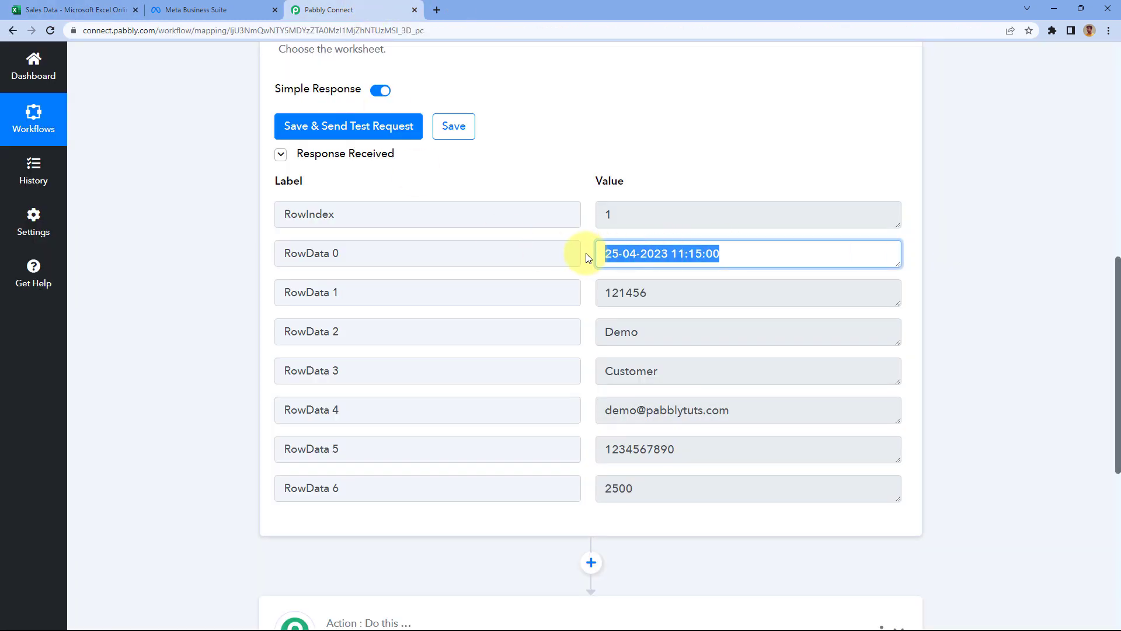
click(586, 256)
drag(670, 295, 538, 294)
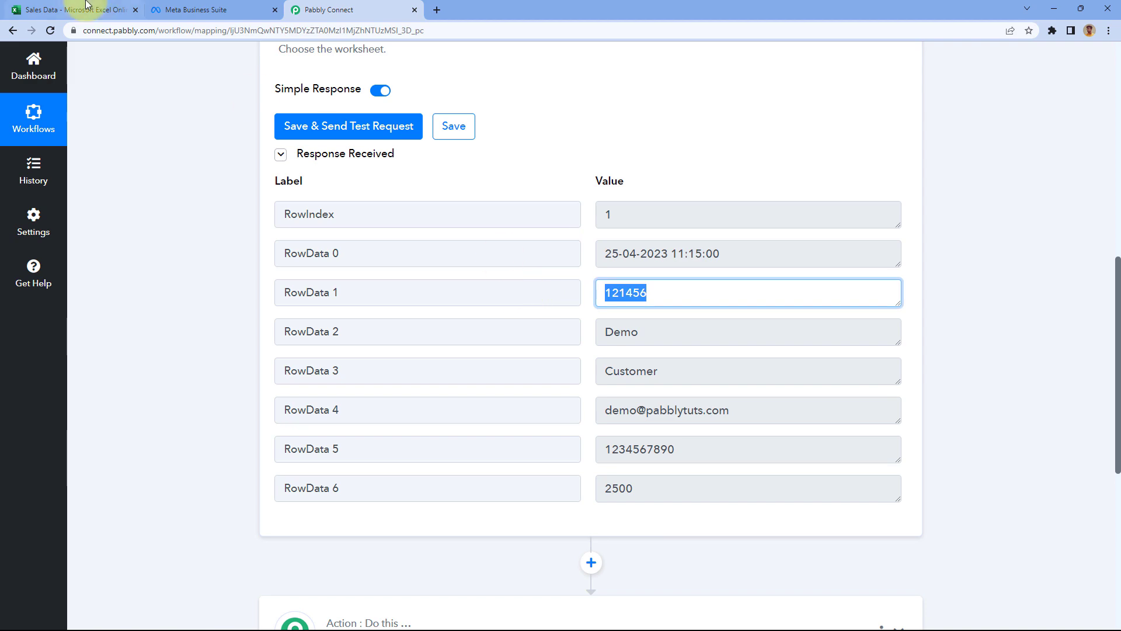
click(72, 10)
click(163, 195)
click(329, 9)
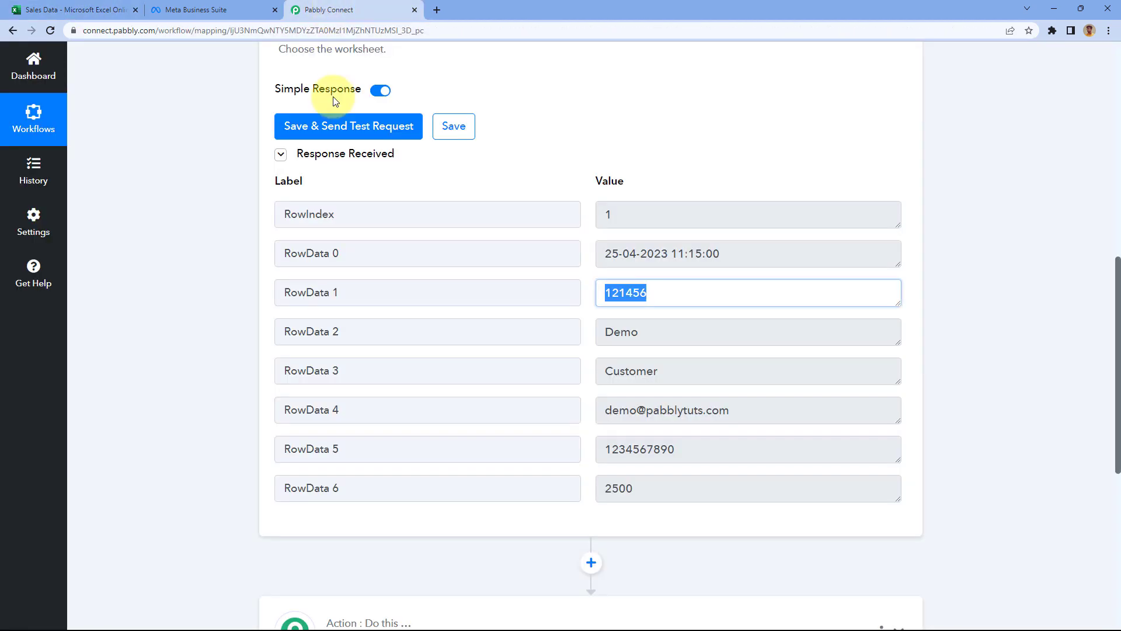
drag(671, 292, 605, 326)
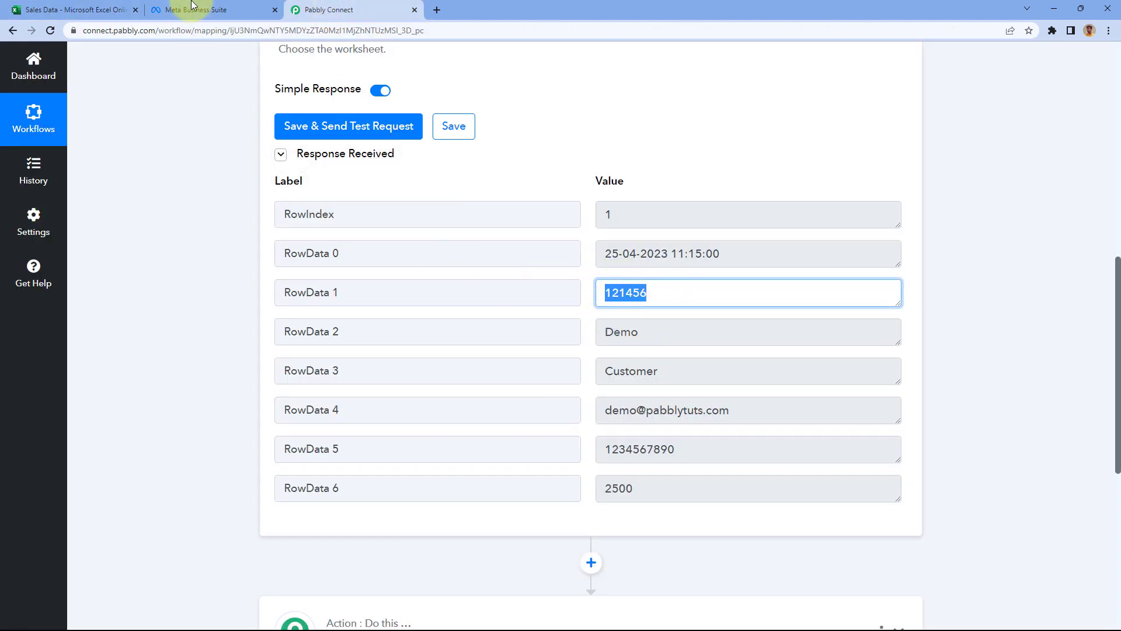
Step: Compare the first name, last name, email, mobile number and total amount in the spreadsheet with the trigger response
click(75, 10)
click(237, 189)
click(295, 194)
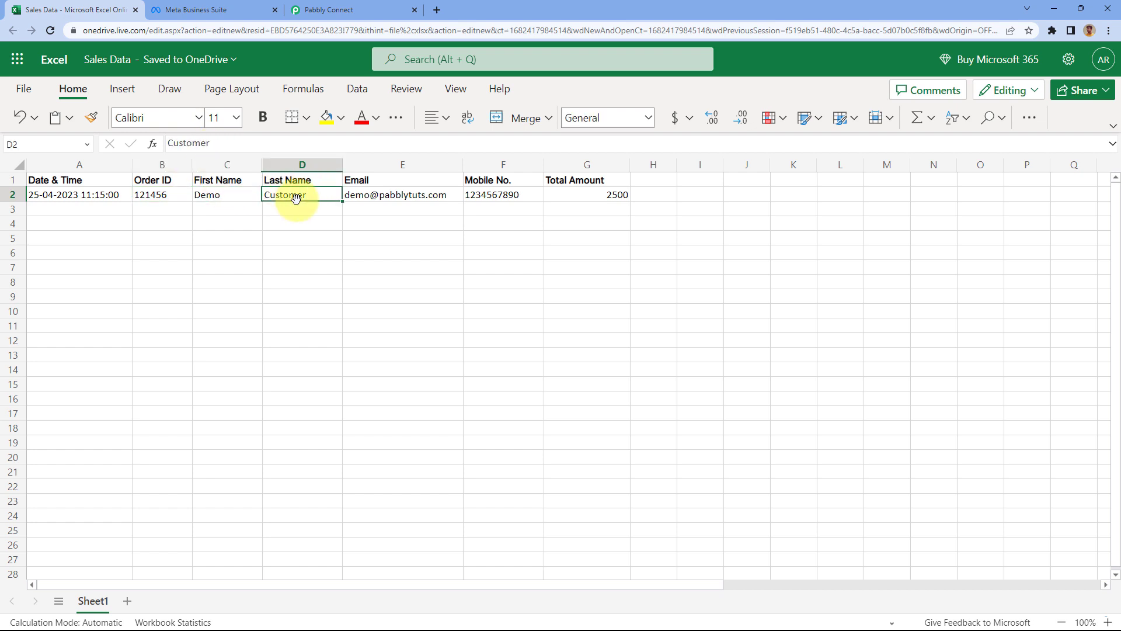
click(385, 195)
click(493, 195)
click(565, 196)
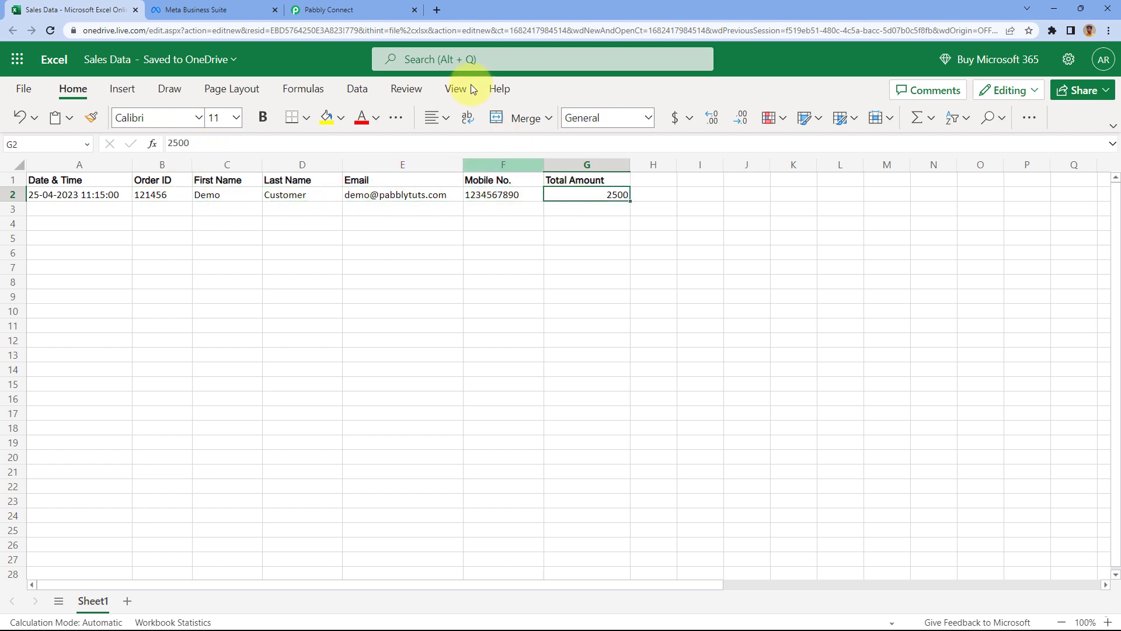
click(403, 11)
double_click(642, 339)
click(607, 371)
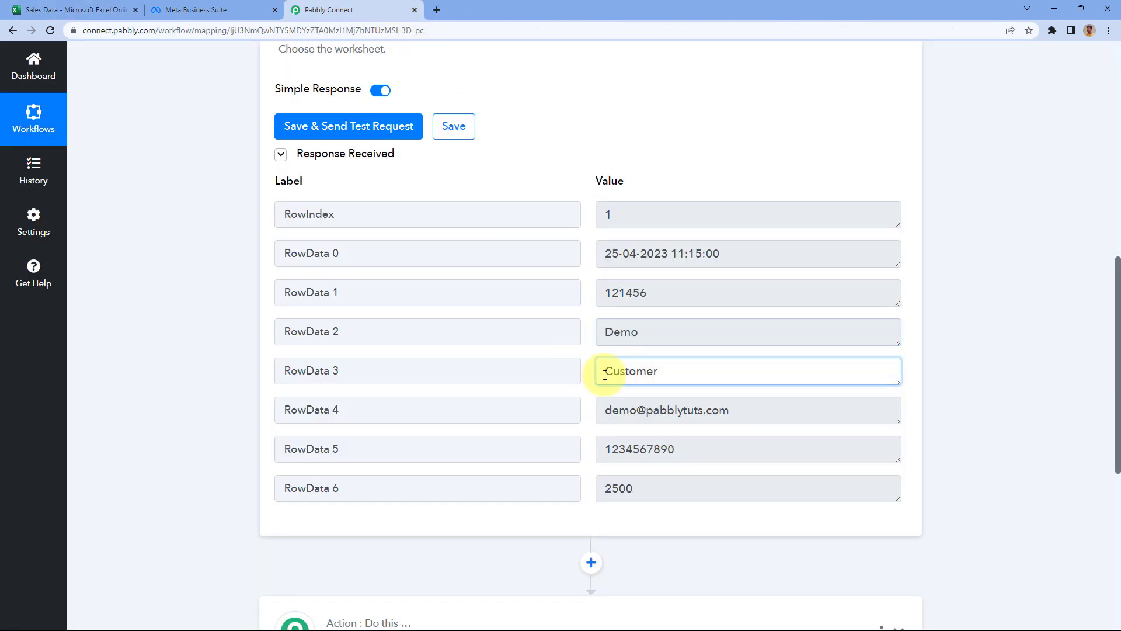
double_click(607, 371)
click(688, 409)
double_click(688, 408)
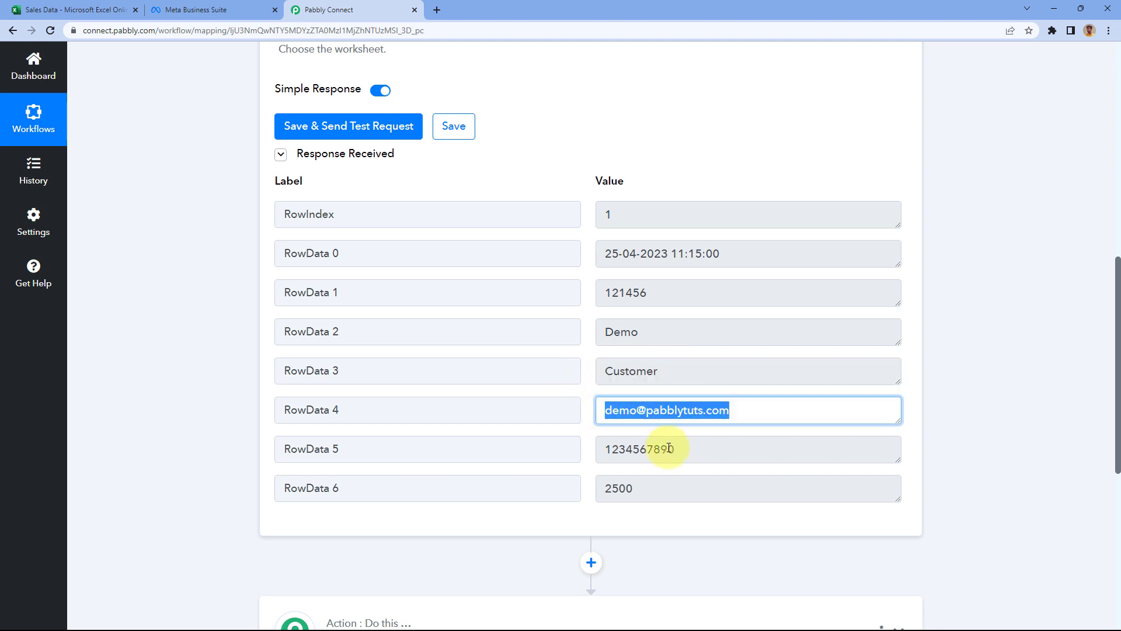
double_click(646, 449)
double_click(651, 486)
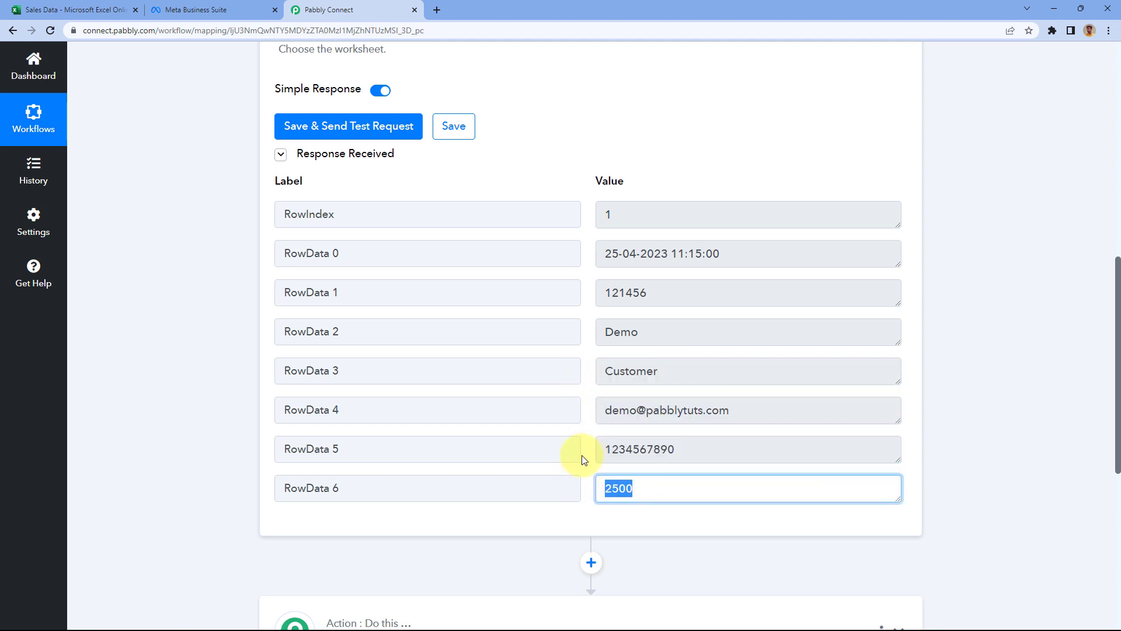
click(590, 345)
Step: Choose Facebook Conversions as the app for the workflow's second step by searching for "Facebook c"
scroll(219, 234, down, 1)
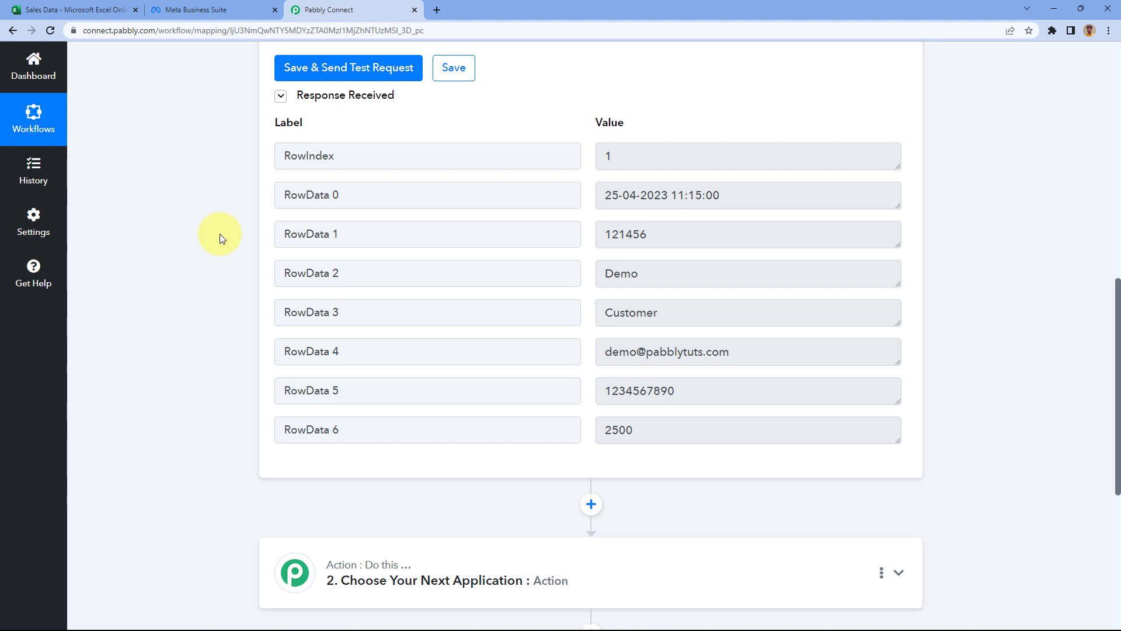
scroll(220, 234, down, 5)
click(498, 308)
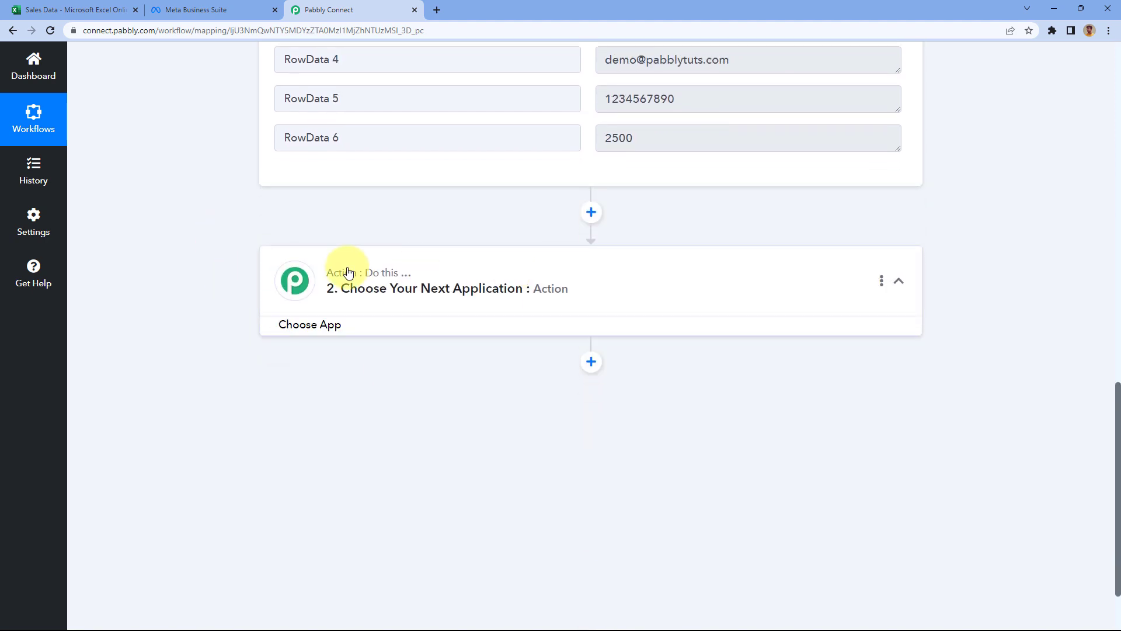
scroll(223, 278, down, 2)
click(350, 250)
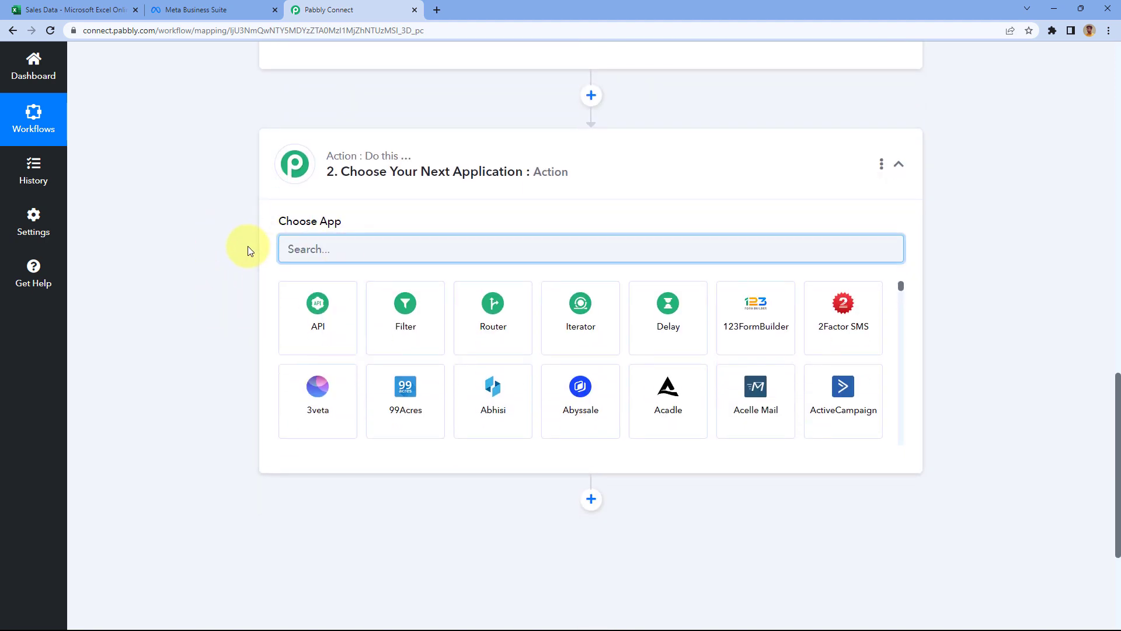
text(Facebook c)
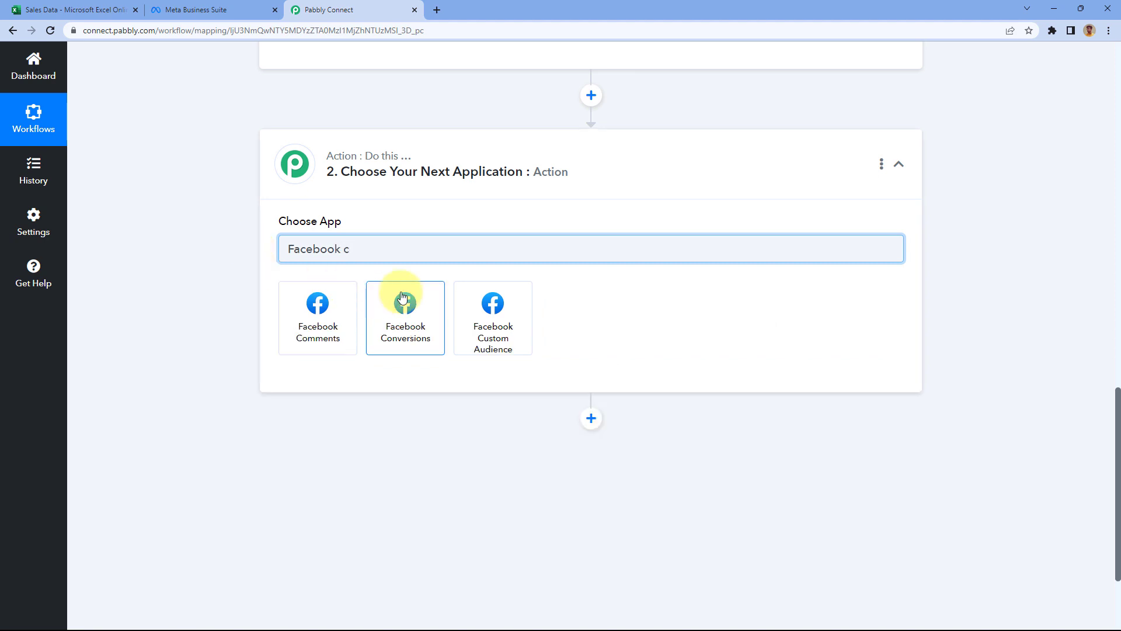
click(395, 297)
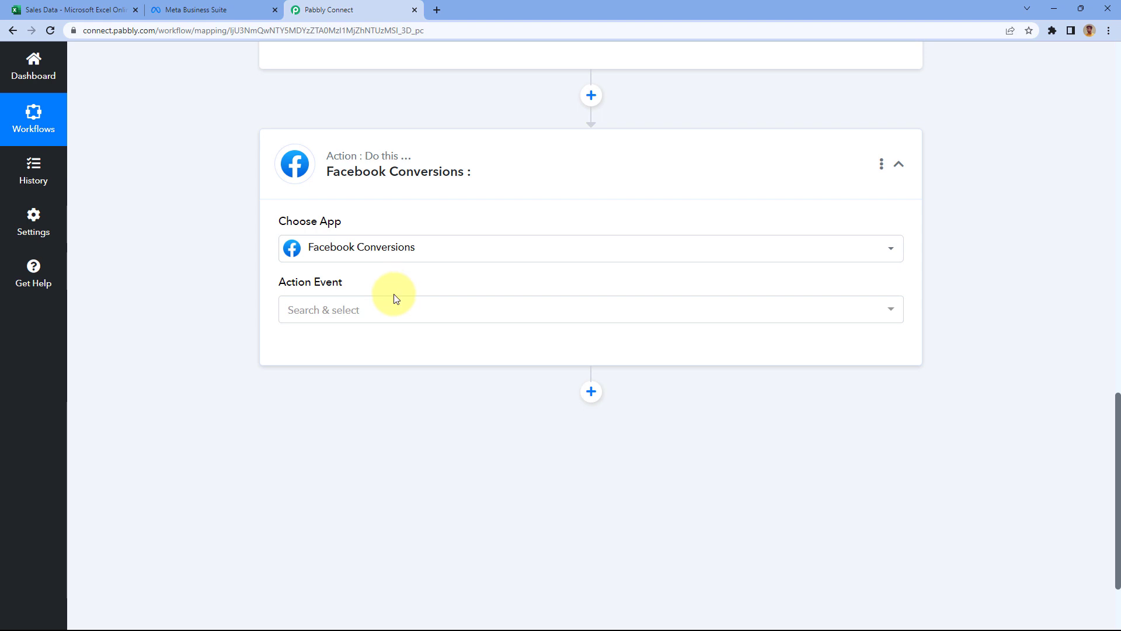
Step: Set the Facebook Conversions action event to Send Purchase Event
click(363, 310)
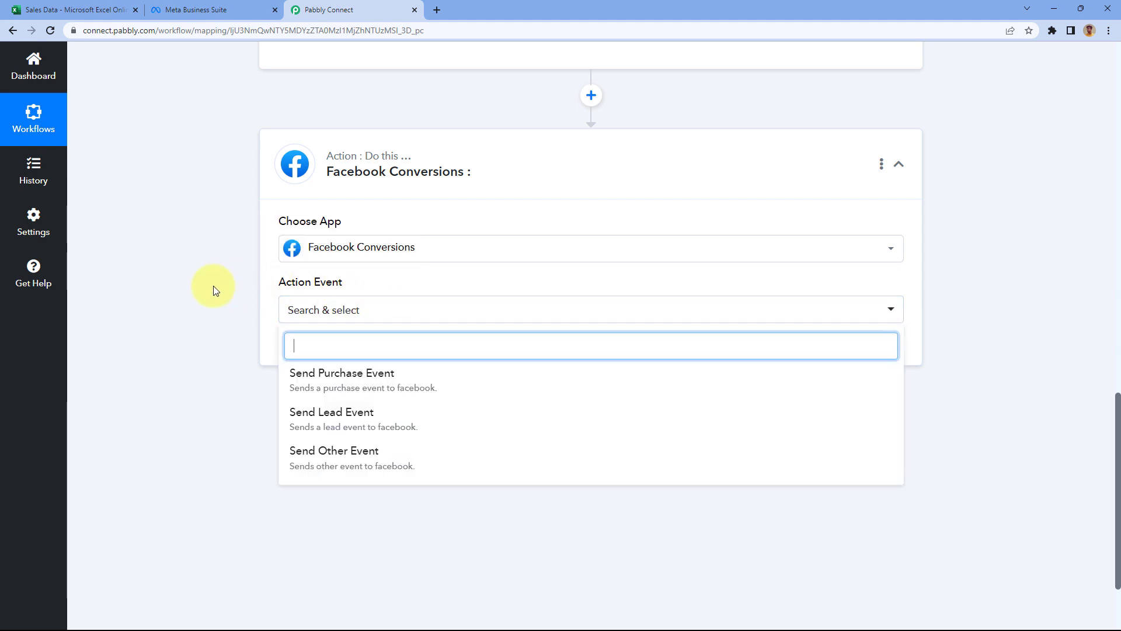
scroll(220, 261, down, 1)
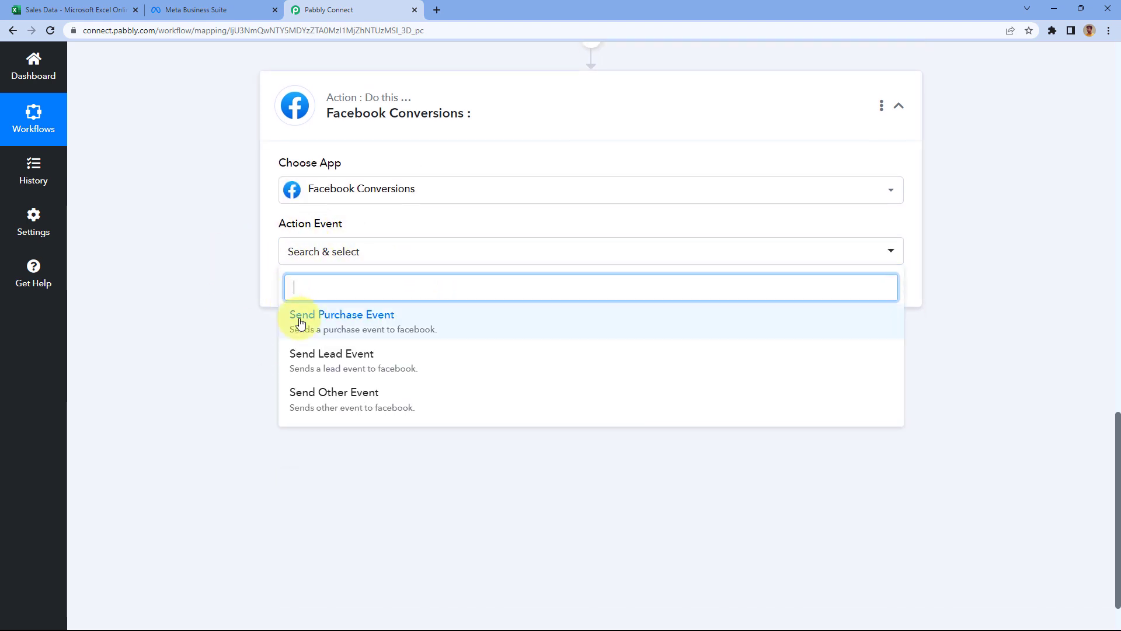
click(403, 321)
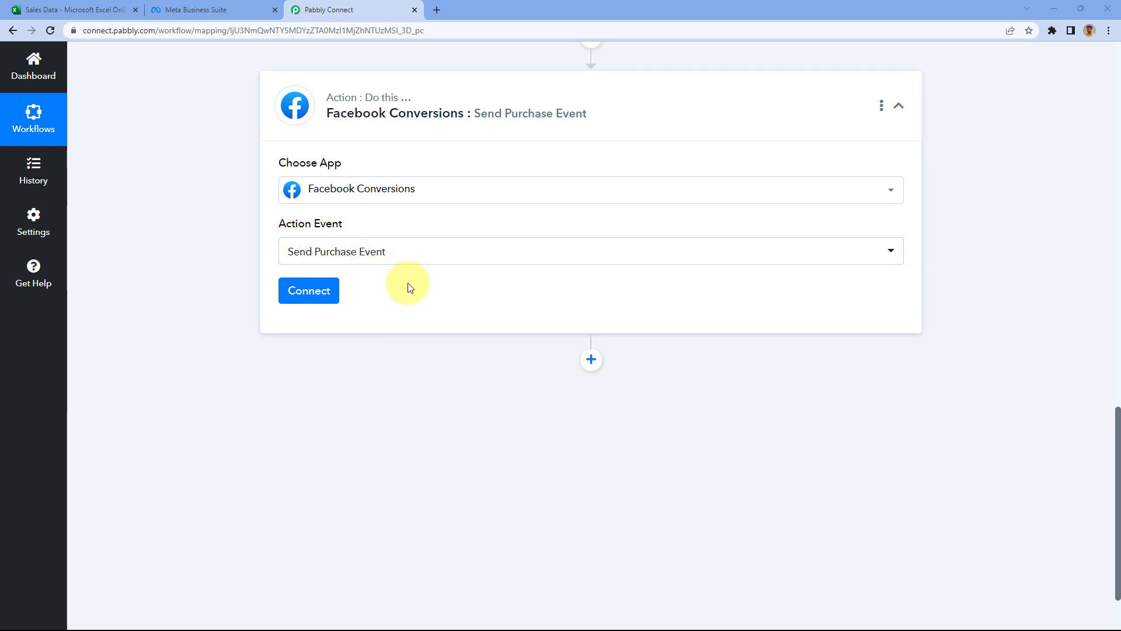
Step: Connect the action through a new Facebook Conversions connection, view the Meta Business Suite page, and return to the workflow
click(324, 293)
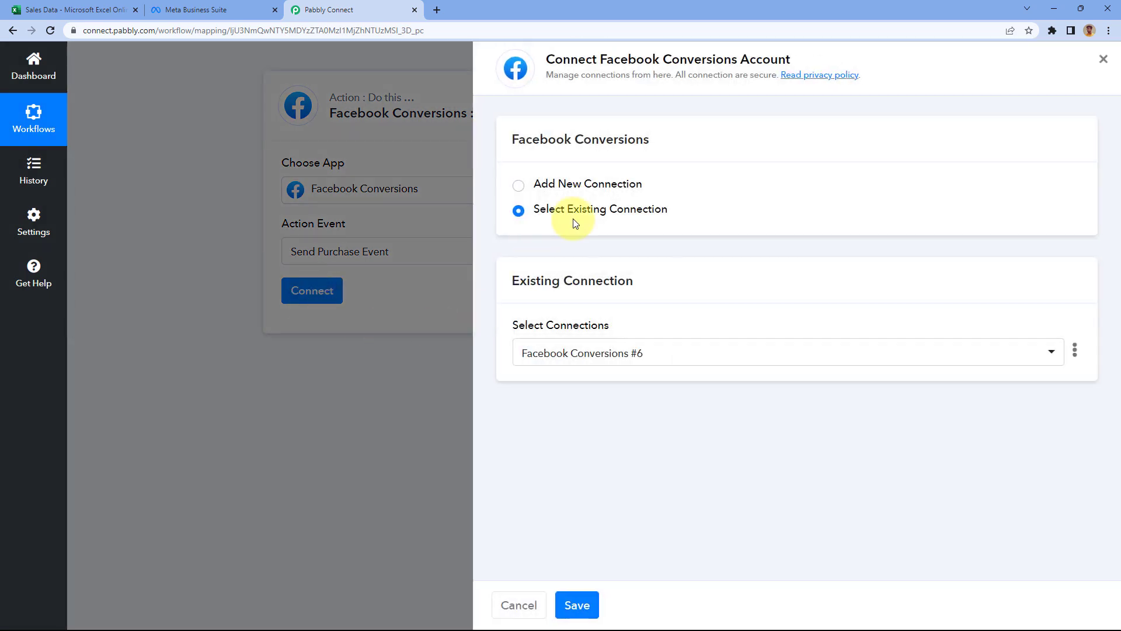
click(523, 187)
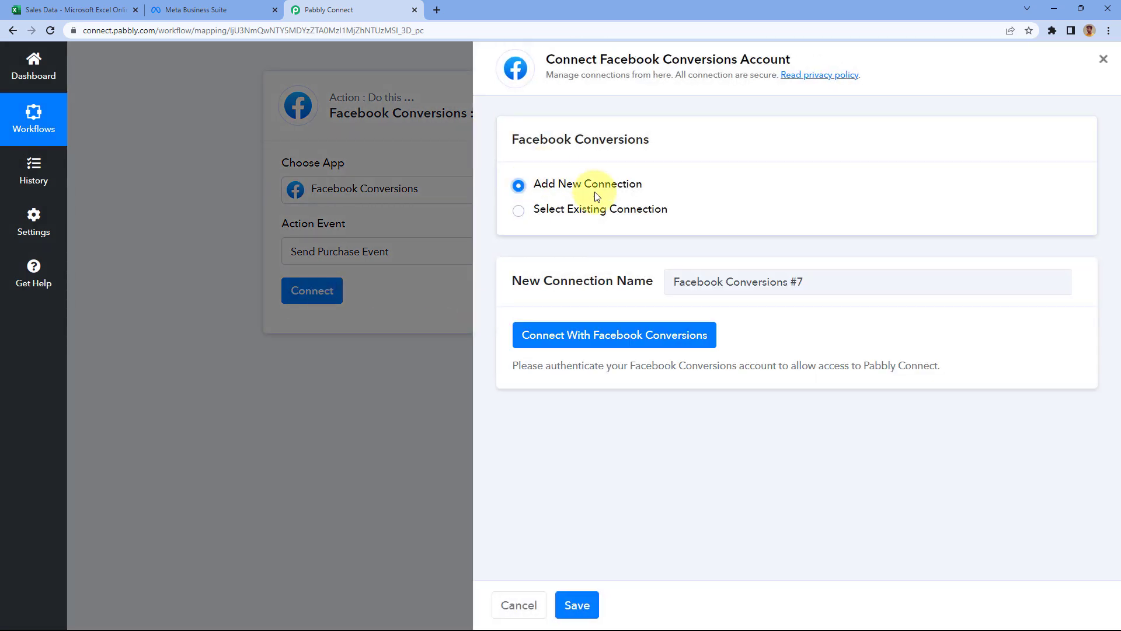
click(614, 341)
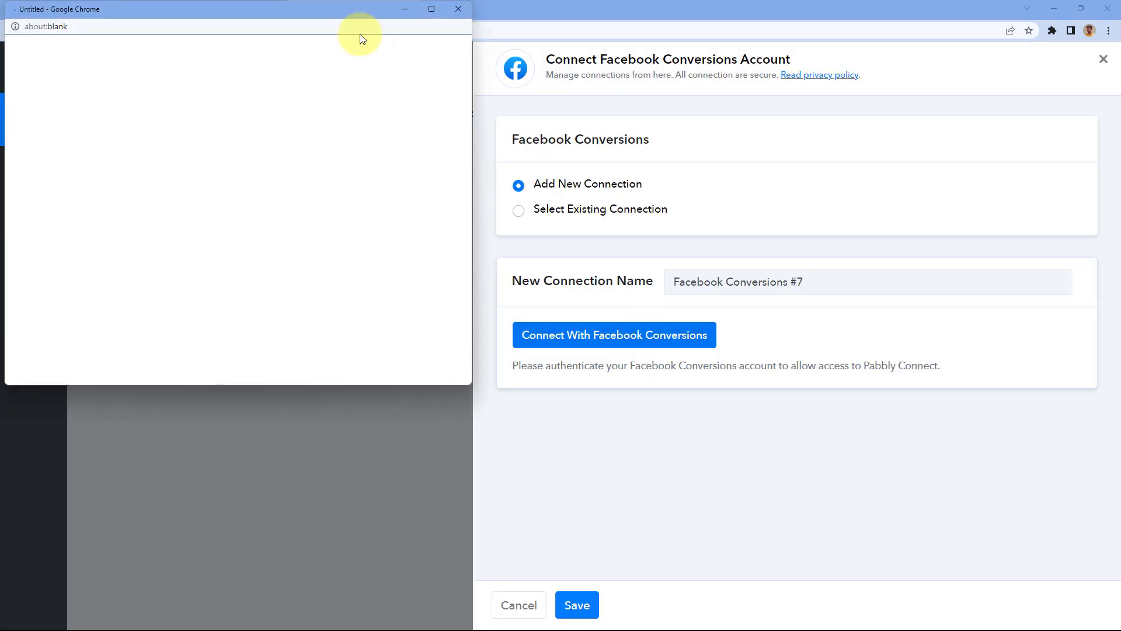
click(219, 15)
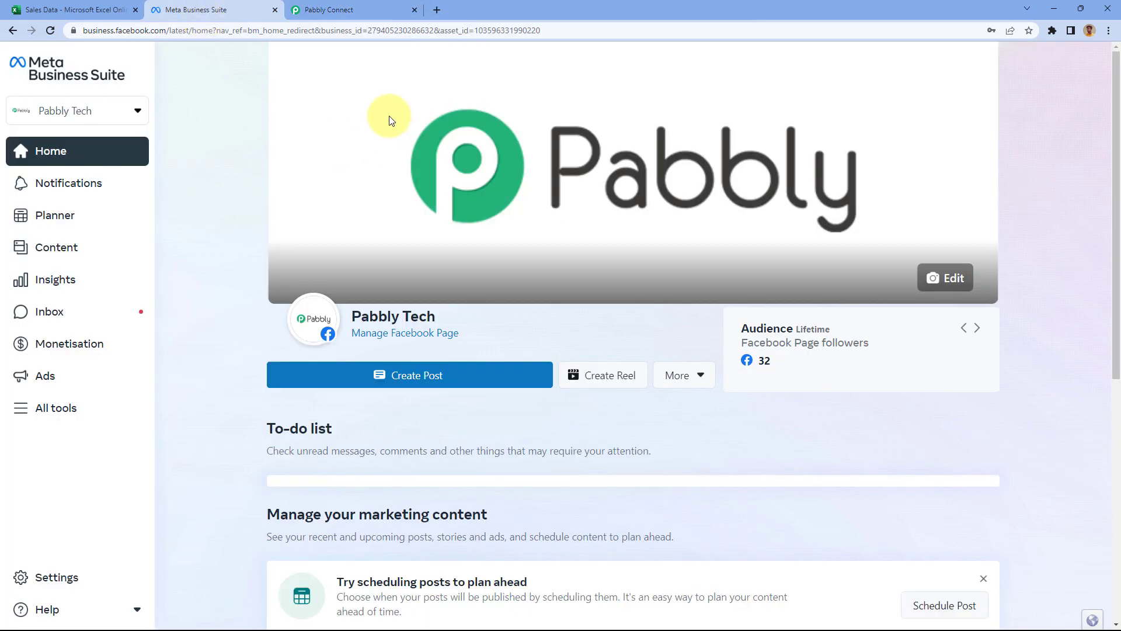
click(338, 10)
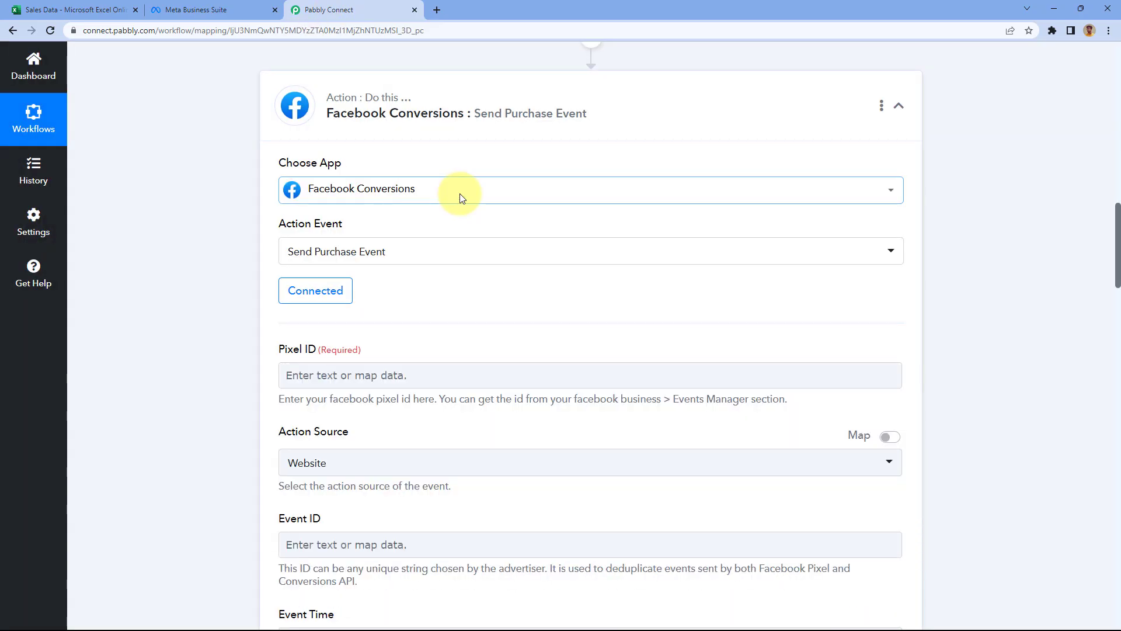
Step: Check the Pixel ID requirement, then open the Ultimate Review – Facebook pixel in Events Manager from Meta Business Suite
scroll(229, 233, down, 3)
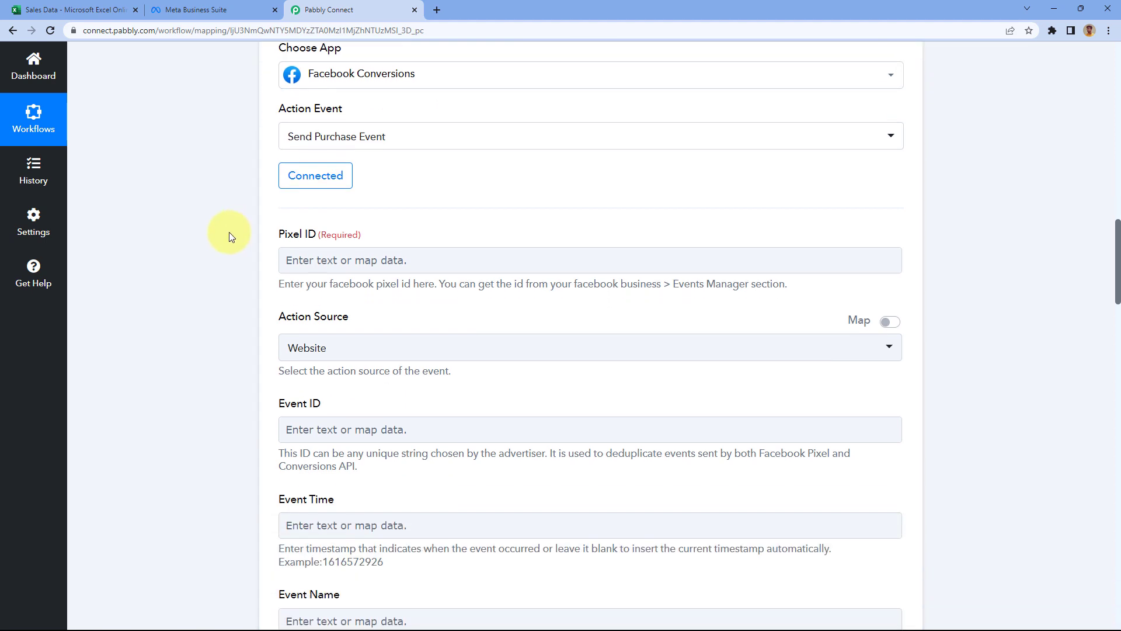
scroll(229, 232, down, 1)
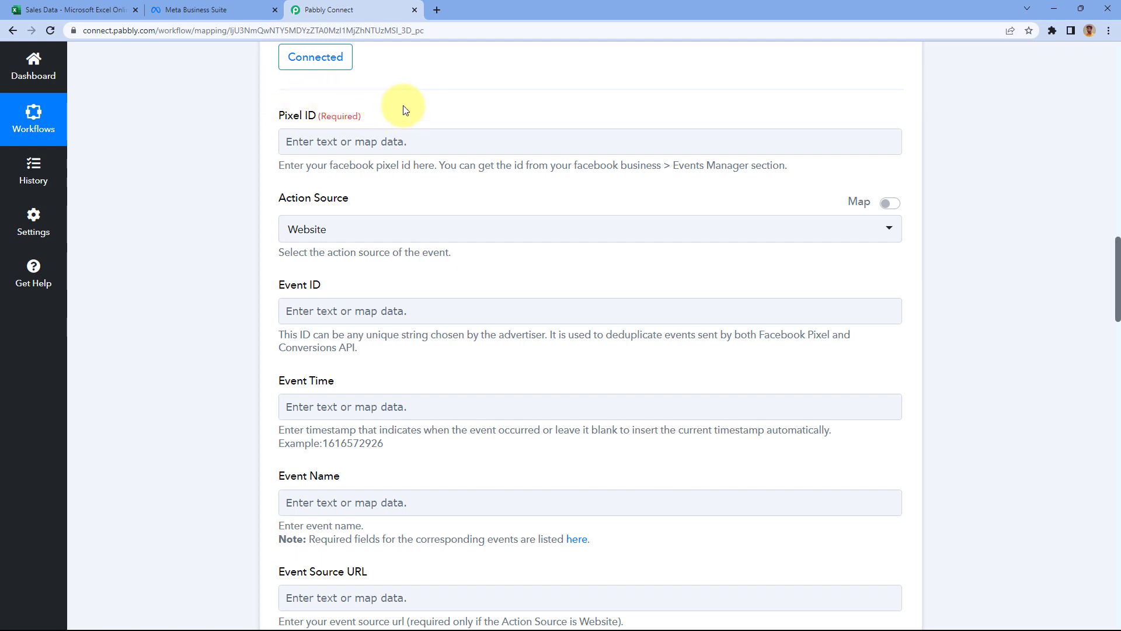
click(359, 142)
click(425, 121)
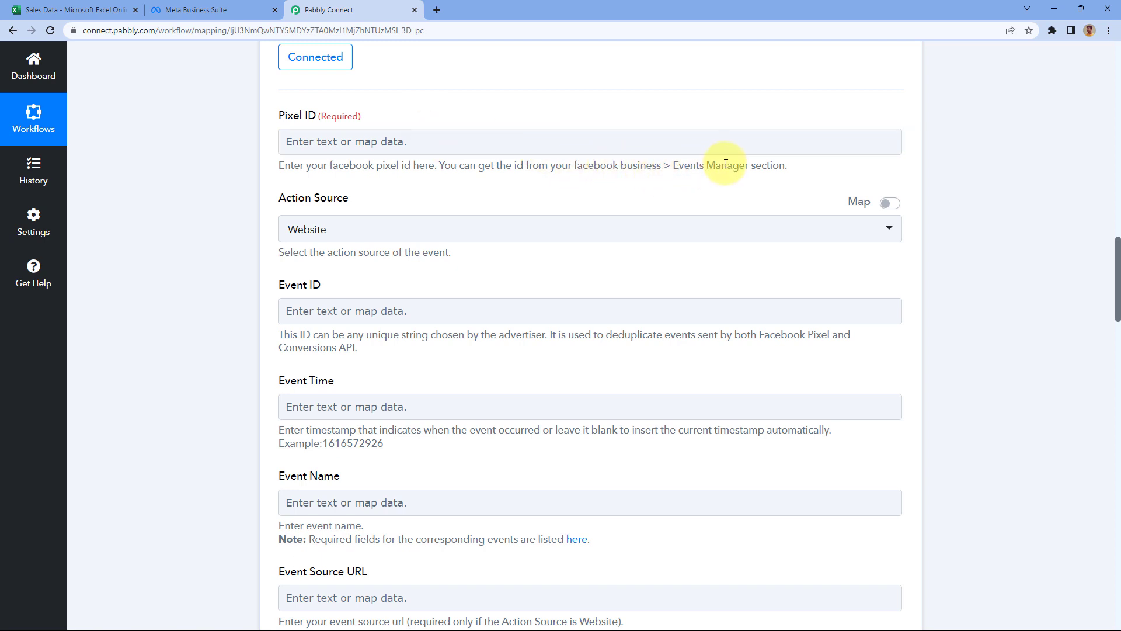
click(248, 9)
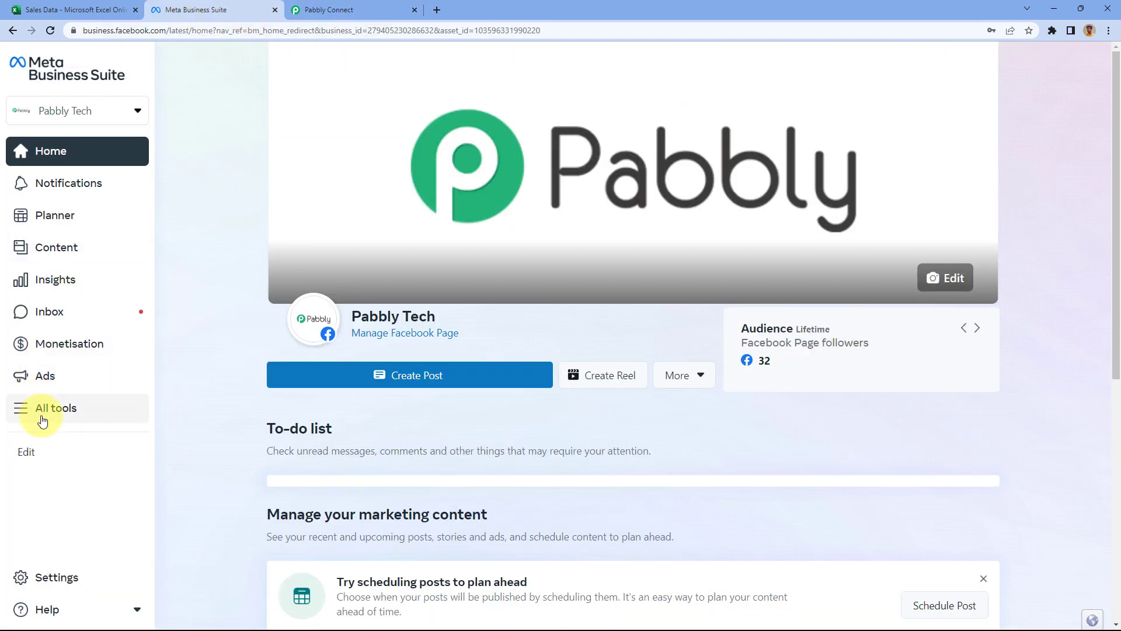
click(42, 419)
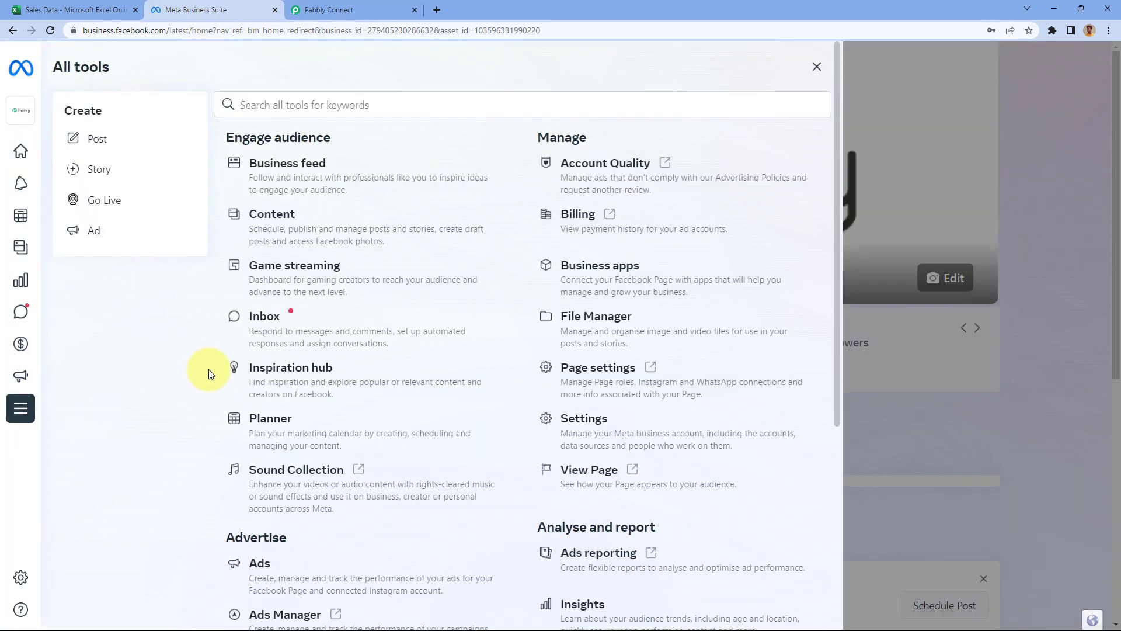
scroll(211, 374, down, 5)
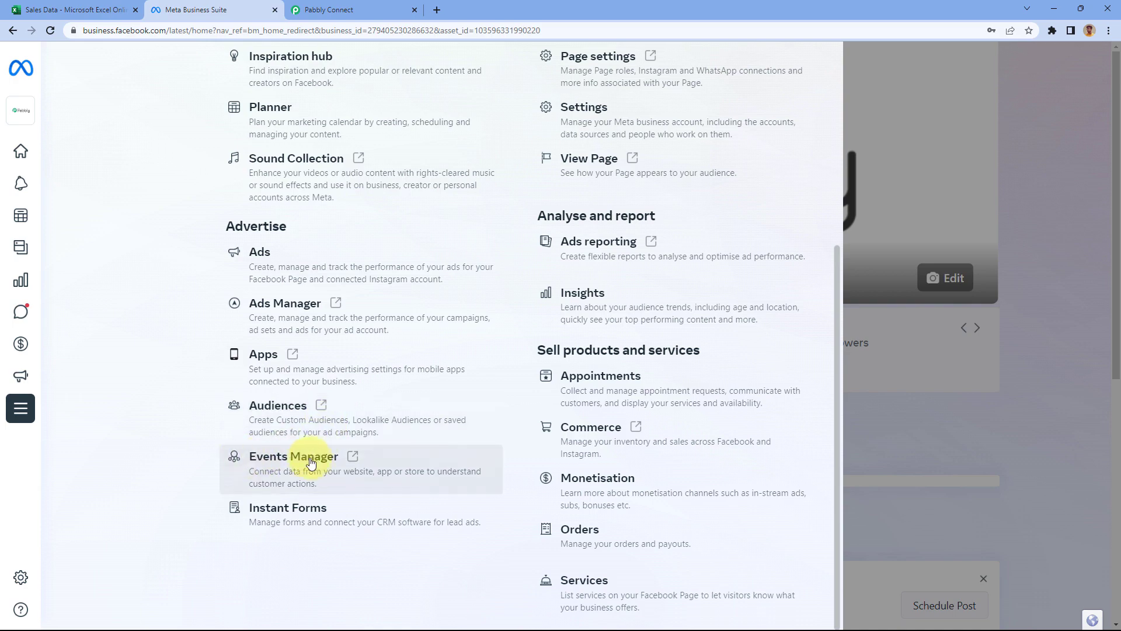
click(356, 460)
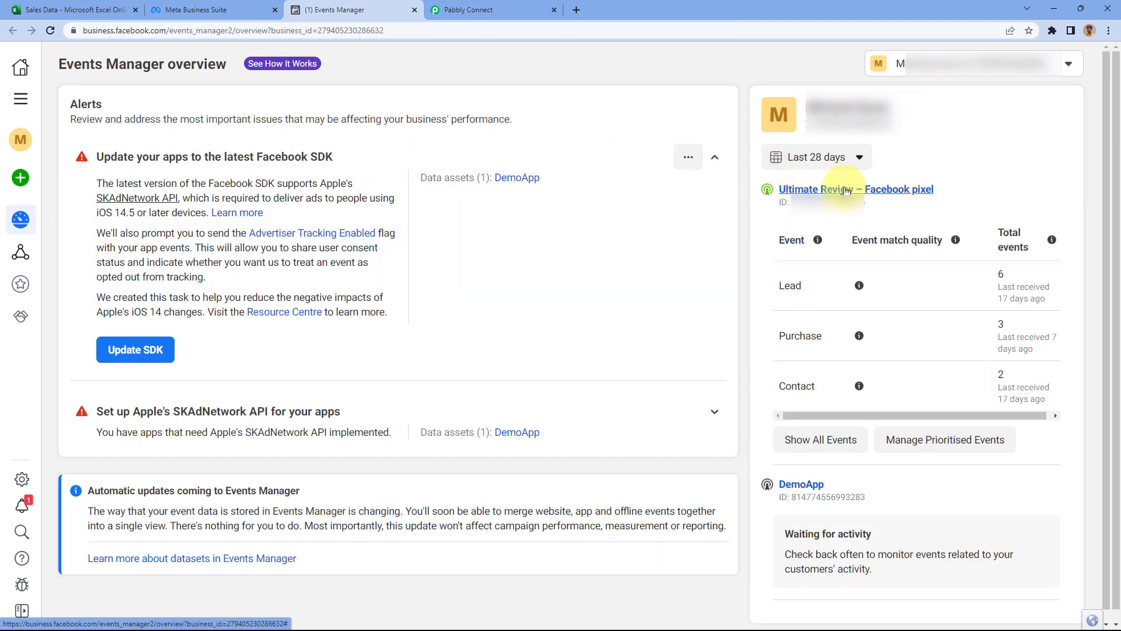
click(845, 190)
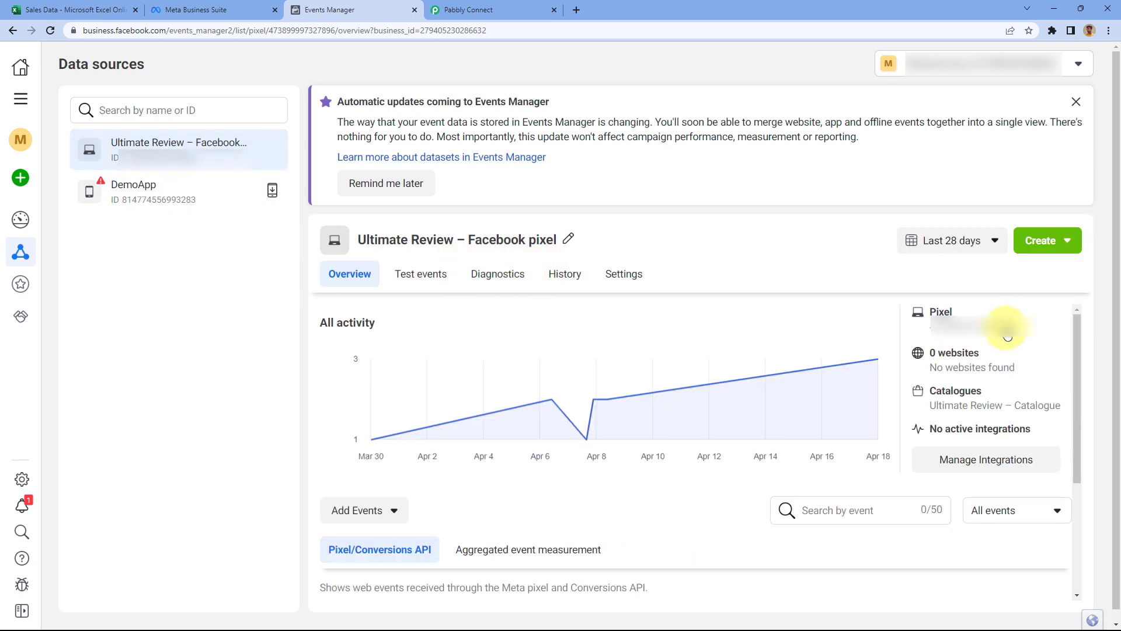
Step: Copy the pixel ID from Events Manager and paste it into the Pixel ID field of the Facebook Conversions action
drag(1017, 325, 931, 315)
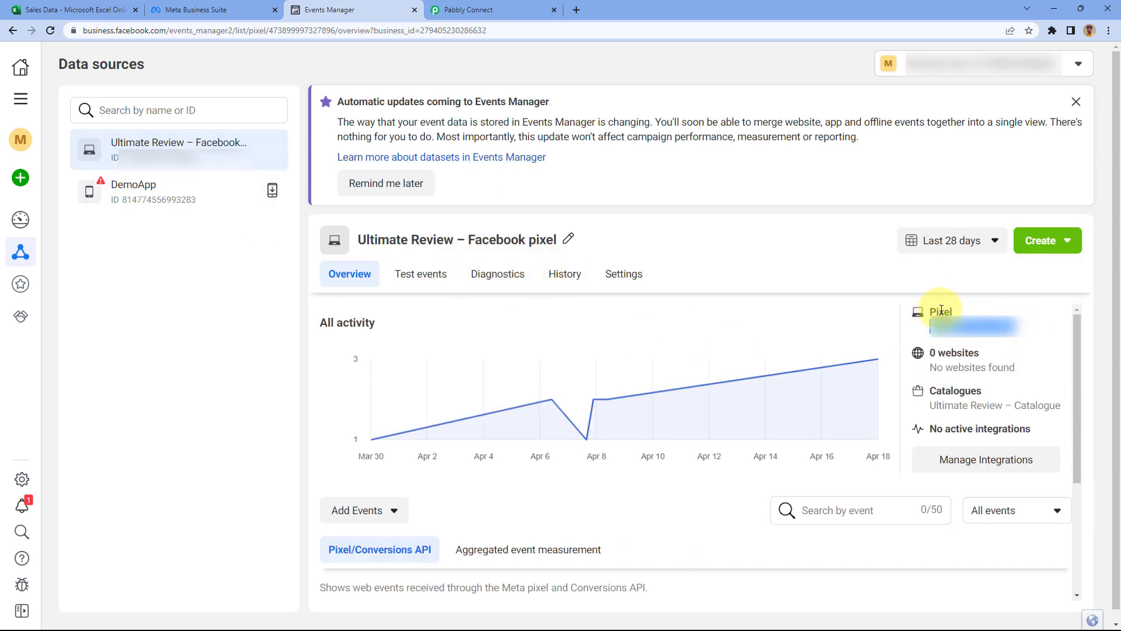
right_click(955, 333)
click(876, 334)
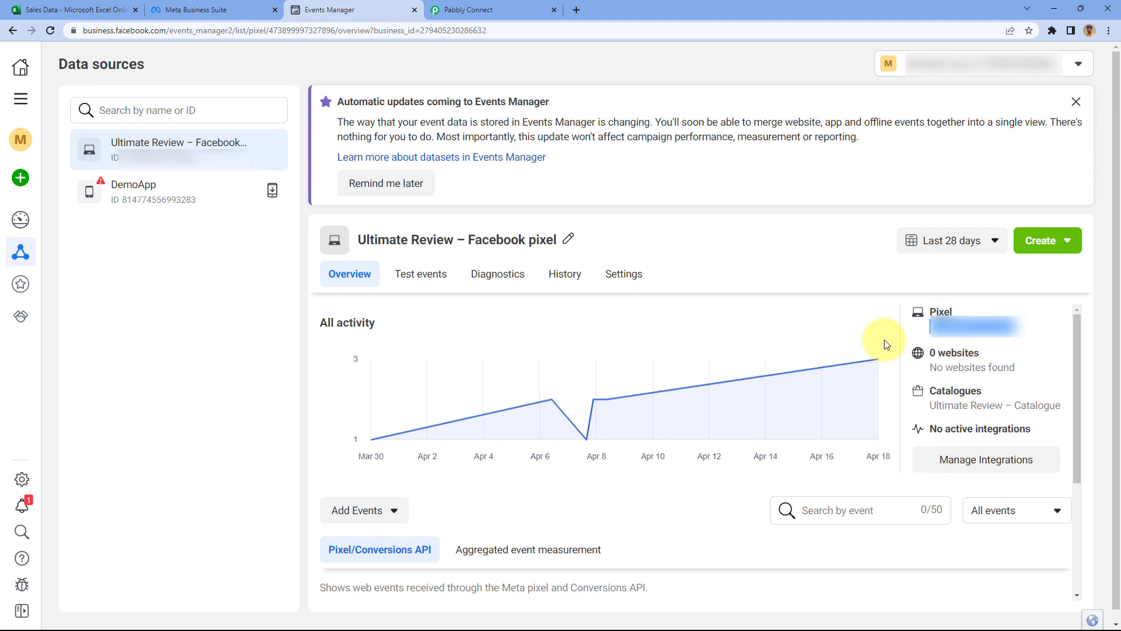
click(426, 13)
click(292, 142)
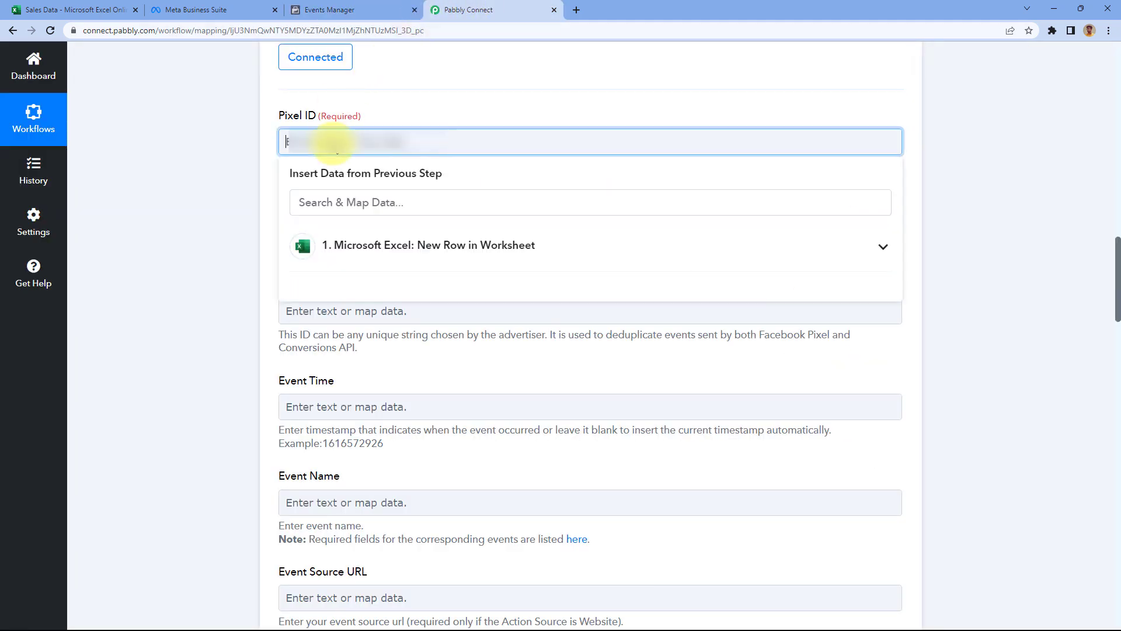
right_click(289, 144)
click(362, 227)
click(229, 202)
Step: Set the Action Source of the purchase event to Physical Store
scroll(229, 202, down, 2)
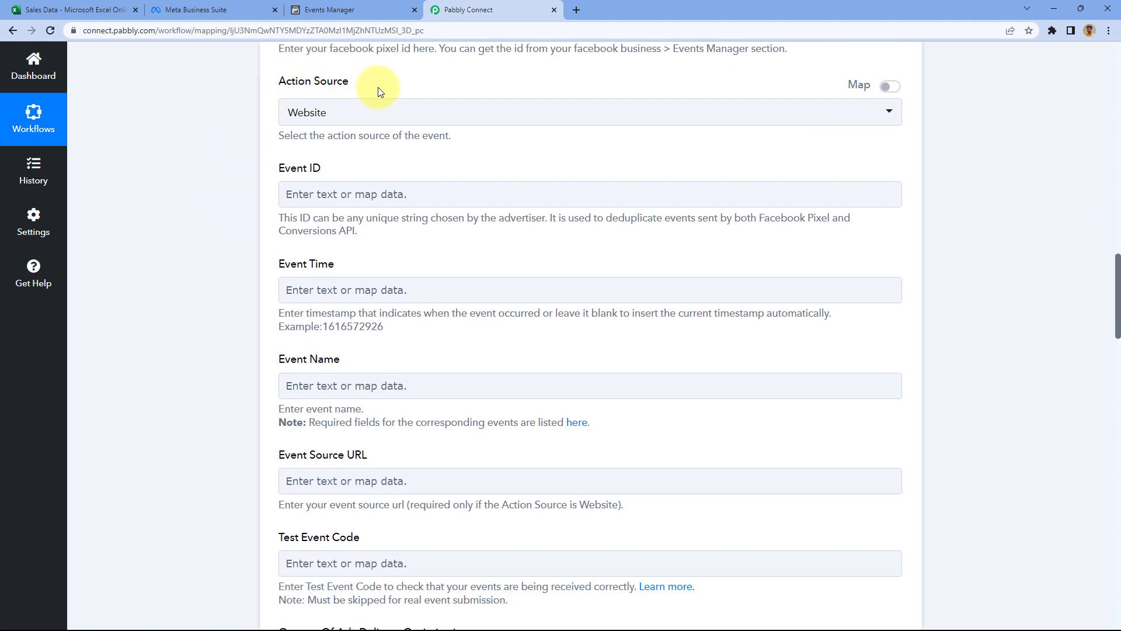
click(366, 114)
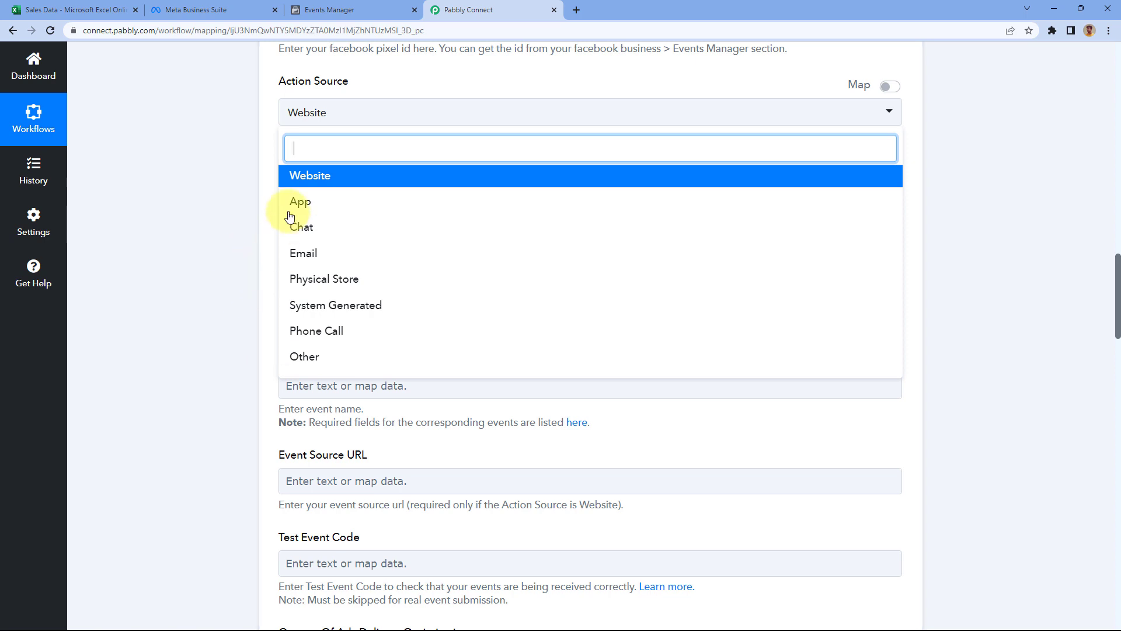
click(377, 281)
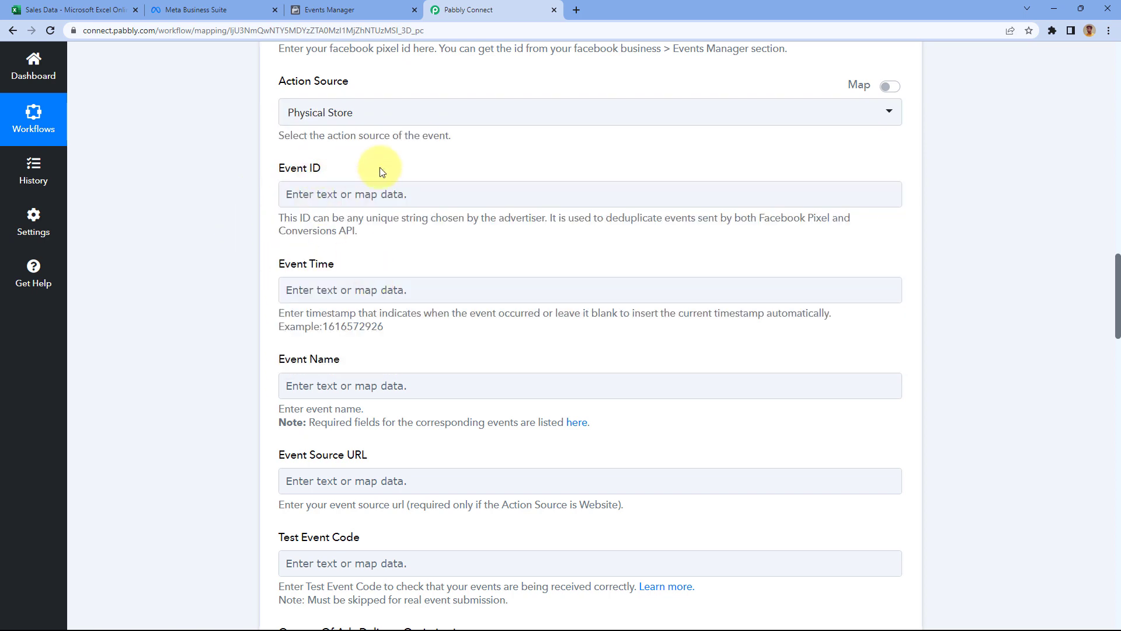
Step: Compare the order ID in row 2 of the Sales Data spreadsheet with the Event ID field's uniqueness requirement
scroll(378, 181, down, 1)
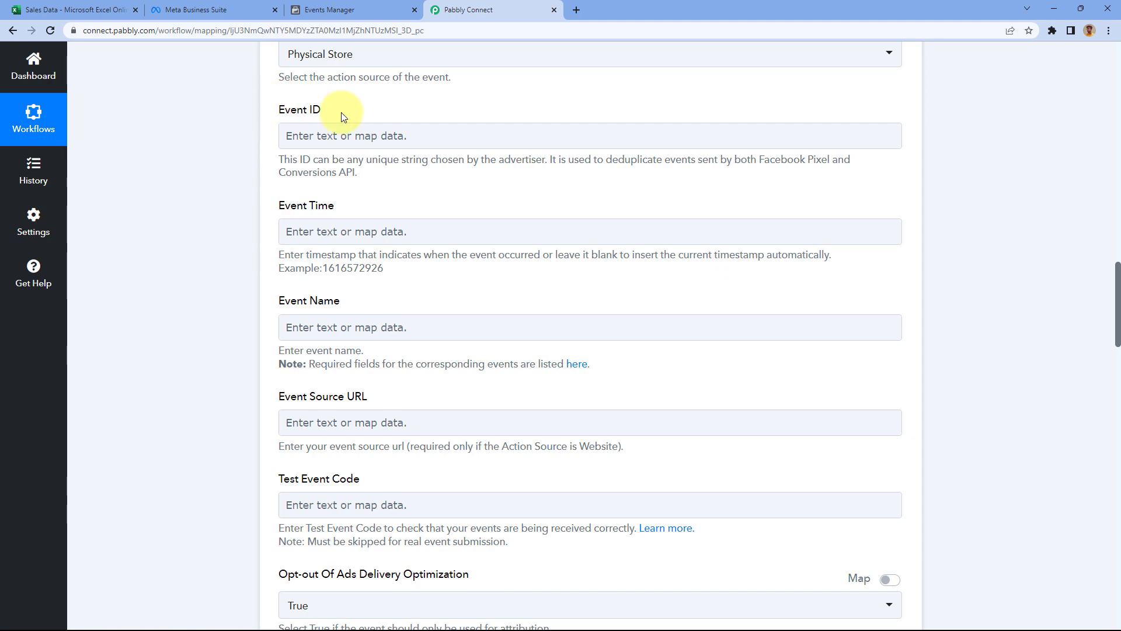
click(99, 8)
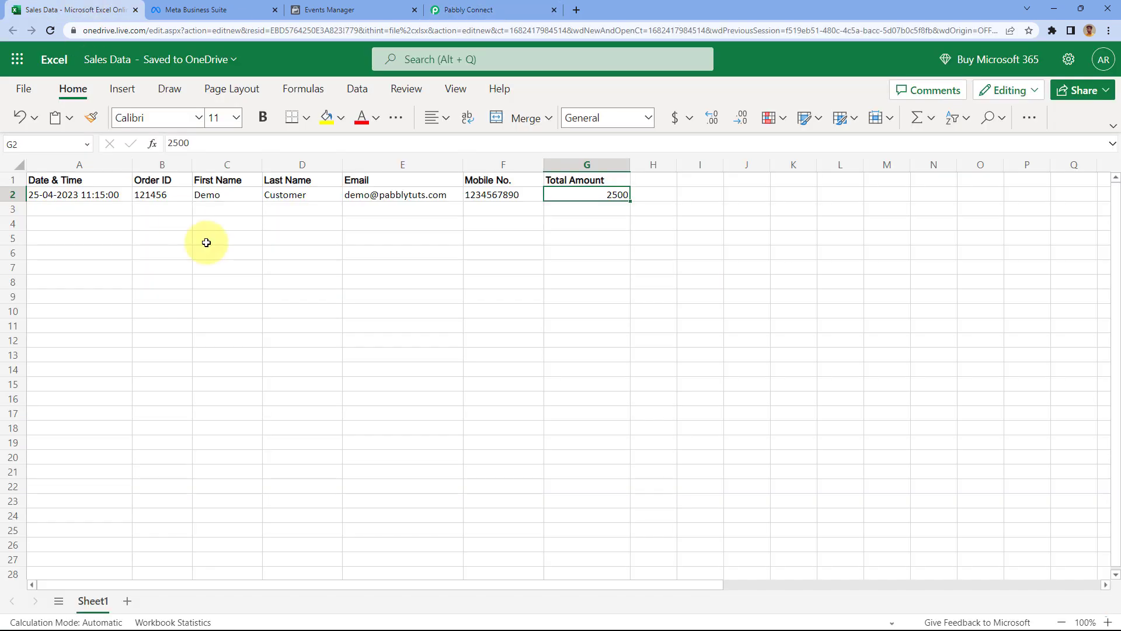
click(171, 193)
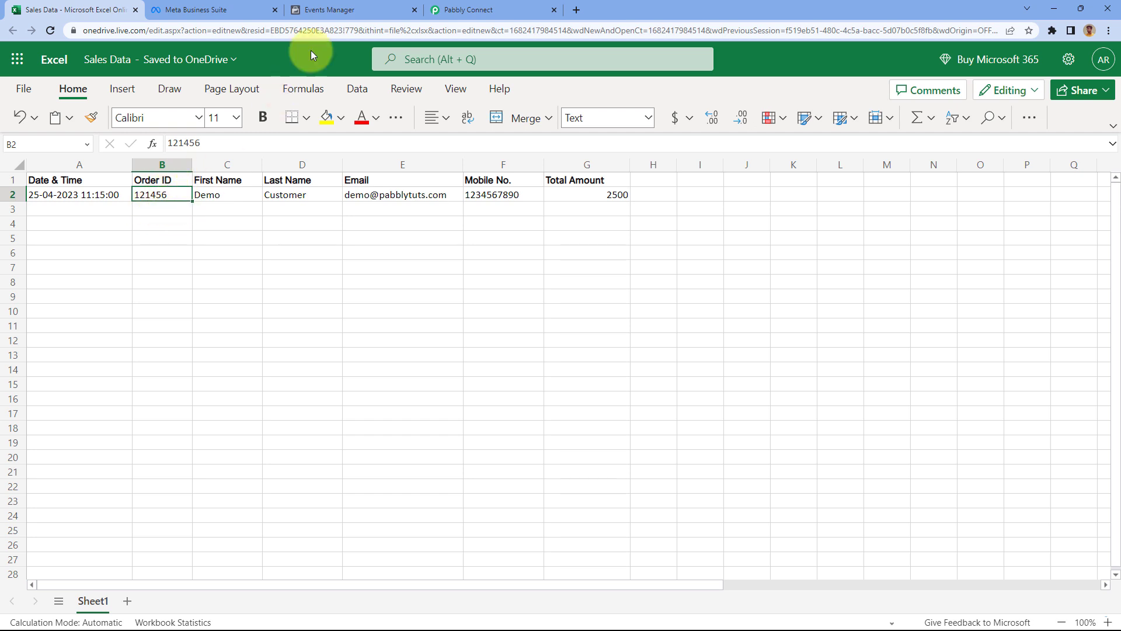
click(431, 9)
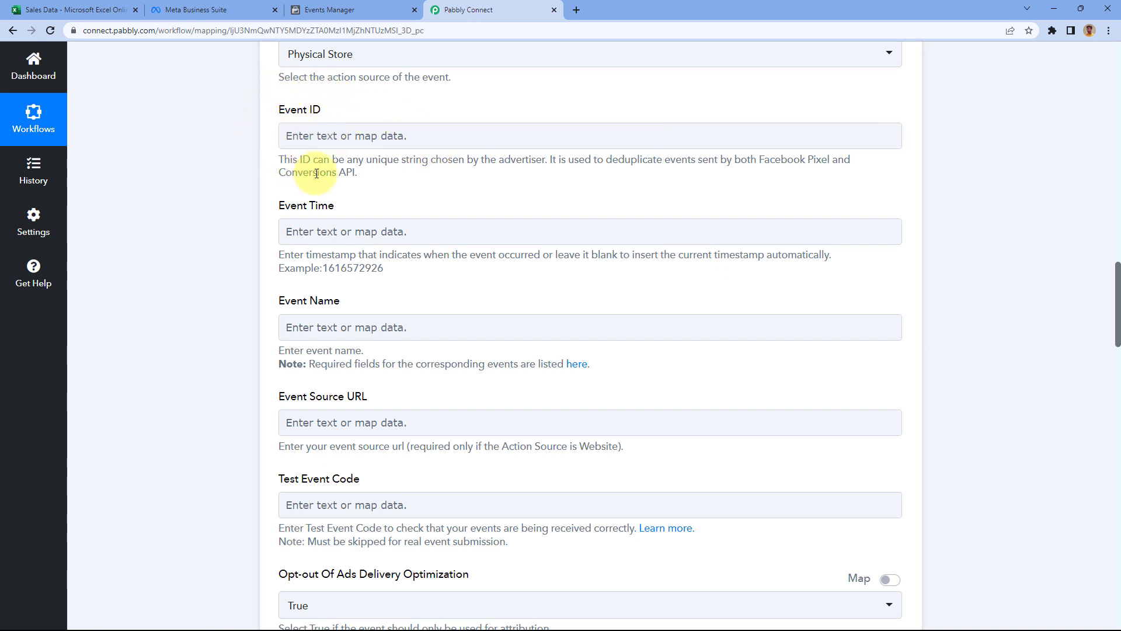
drag(365, 159, 430, 164)
click(393, 104)
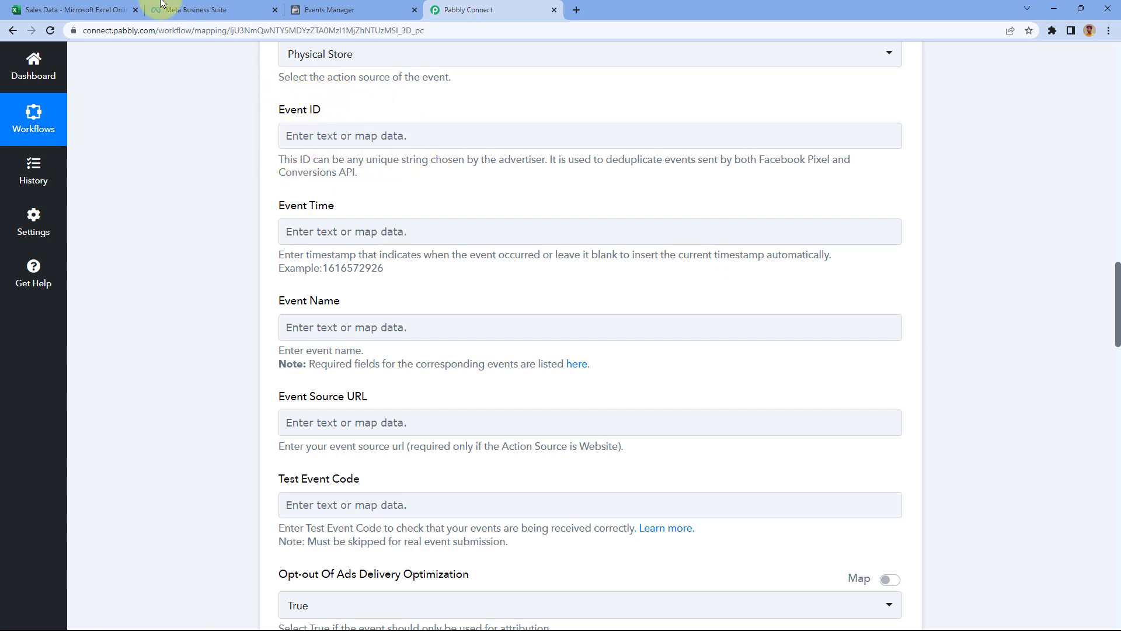
Step: Recheck the order ID cell in the Sales Data spreadsheet, then go back to the Excel trigger's received response in Pabbly Connect
click(85, 7)
click(170, 198)
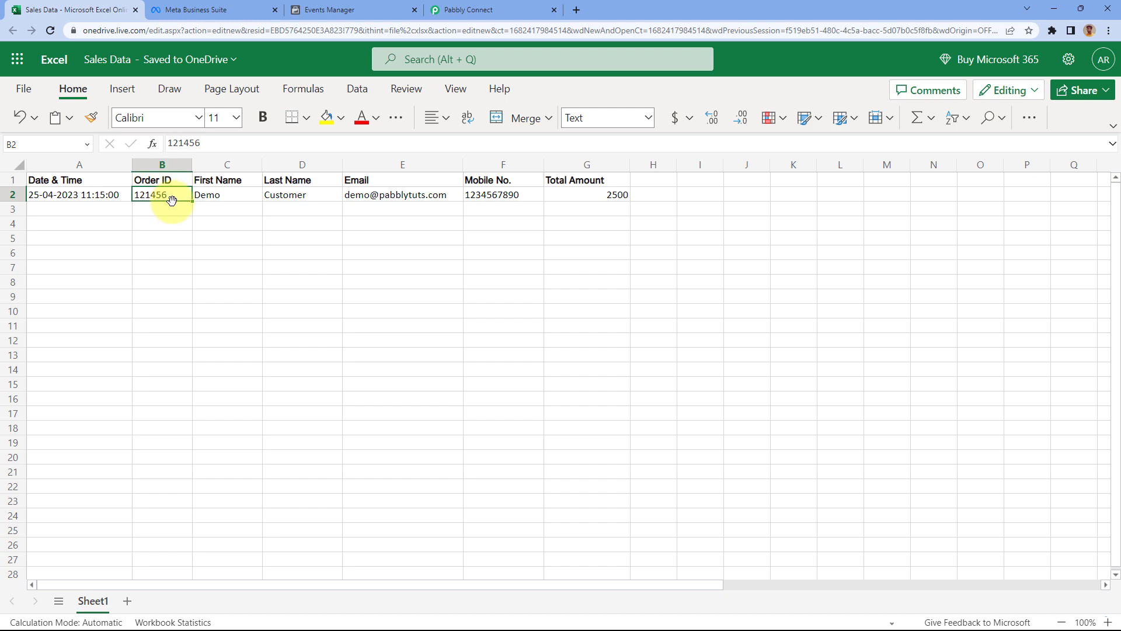
click(485, 9)
scroll(264, 202, up, 8)
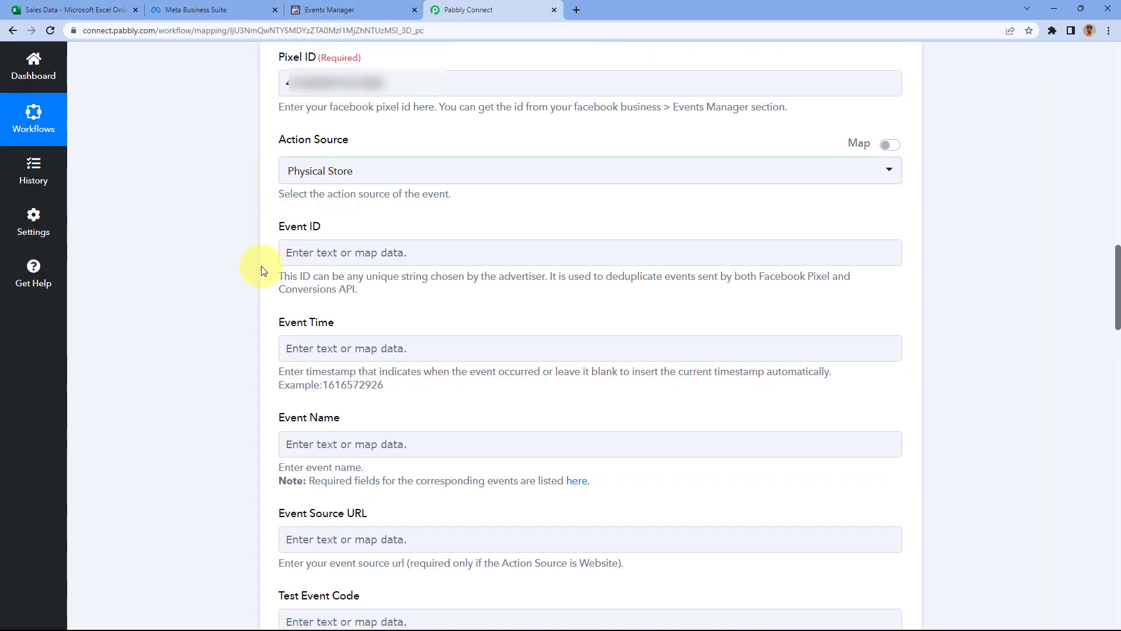
scroll(239, 250, up, 10)
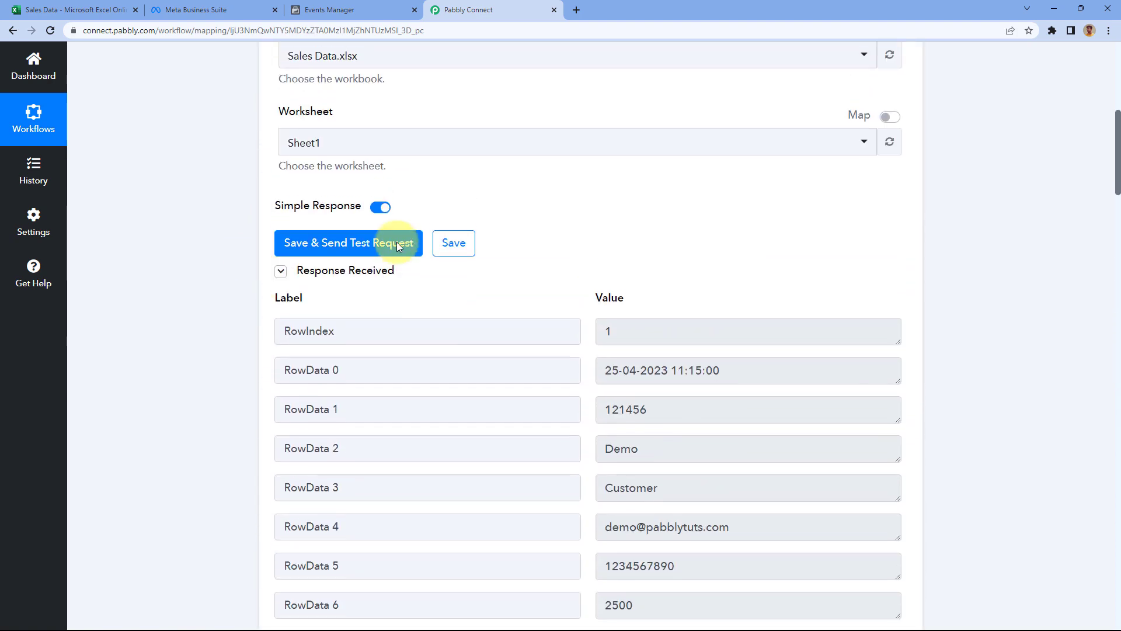
Step: Map the Event ID field of the Facebook Conversions action to RowData 1, the order ID from the Excel trigger
scroll(565, 215, down, 2)
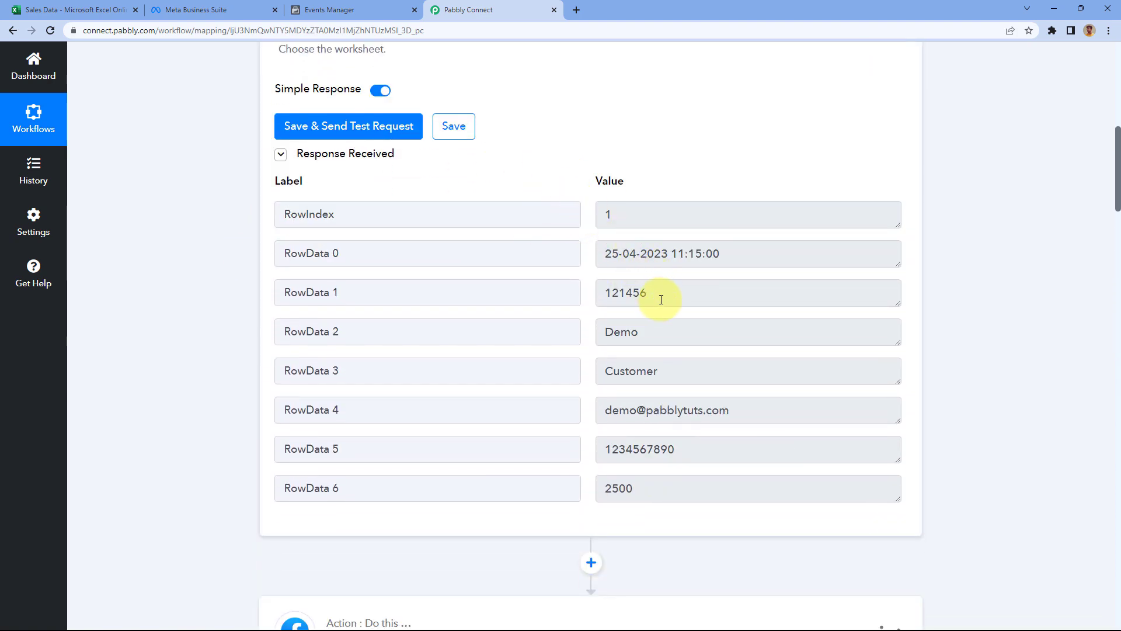
drag(661, 296, 597, 297)
click(605, 309)
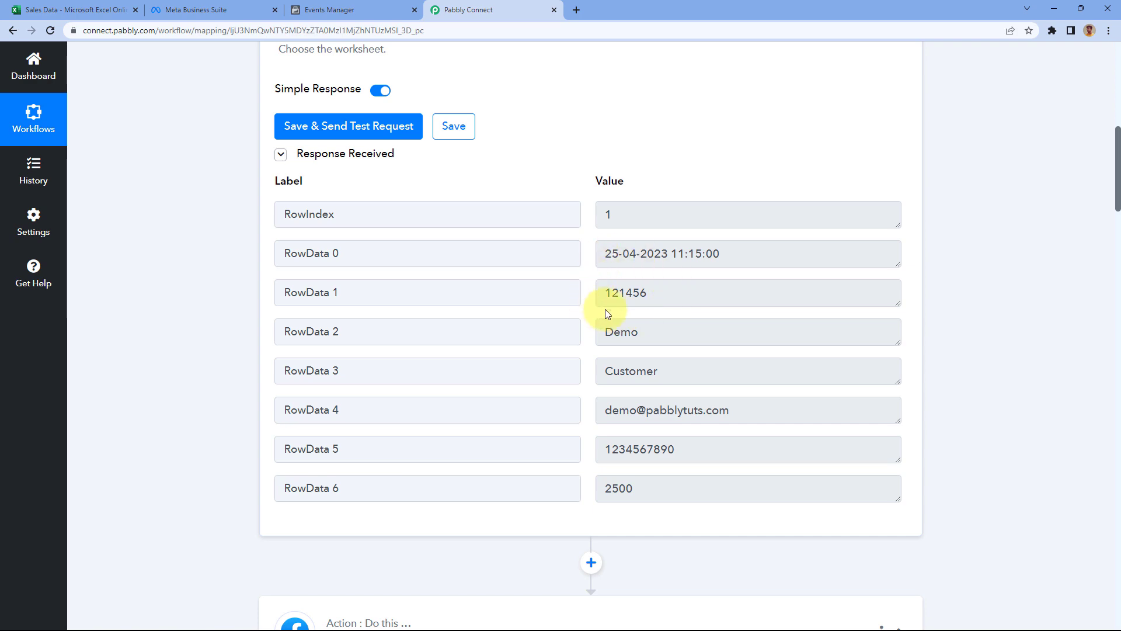
scroll(222, 301, down, 3)
scroll(236, 296, down, 10)
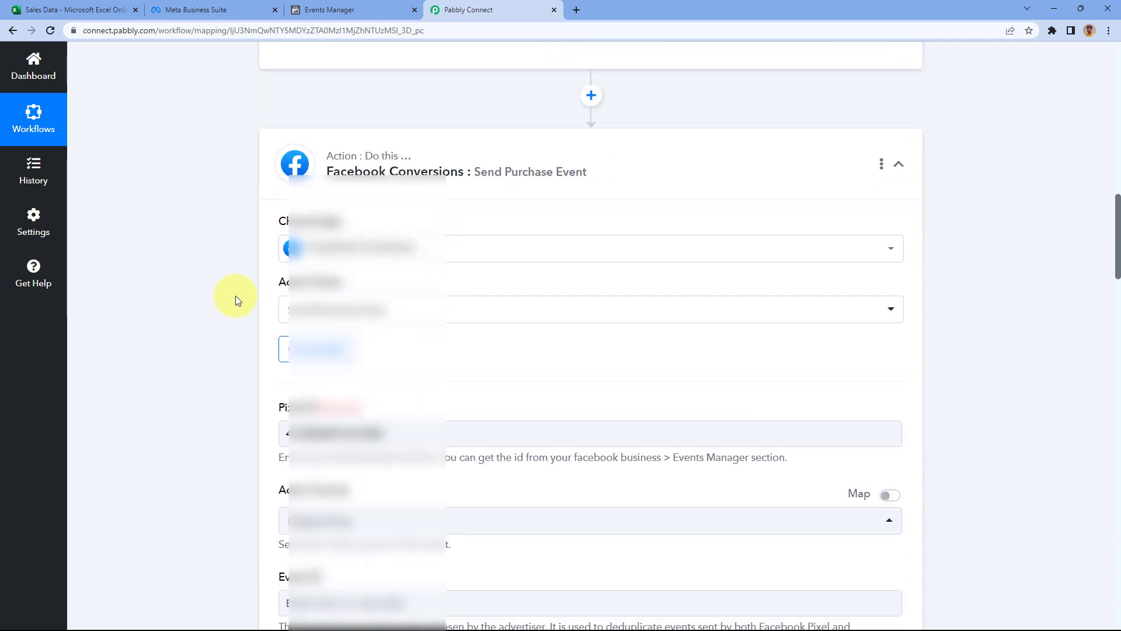
click(313, 257)
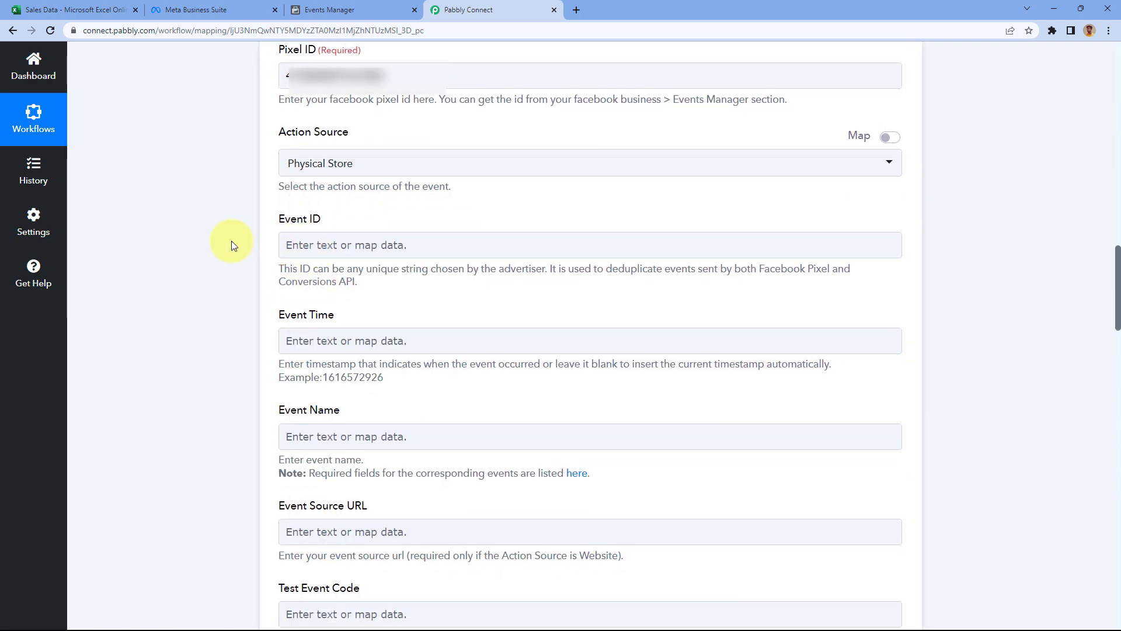
scroll(231, 241, down, 1)
click(330, 191)
scroll(245, 207, down, 1)
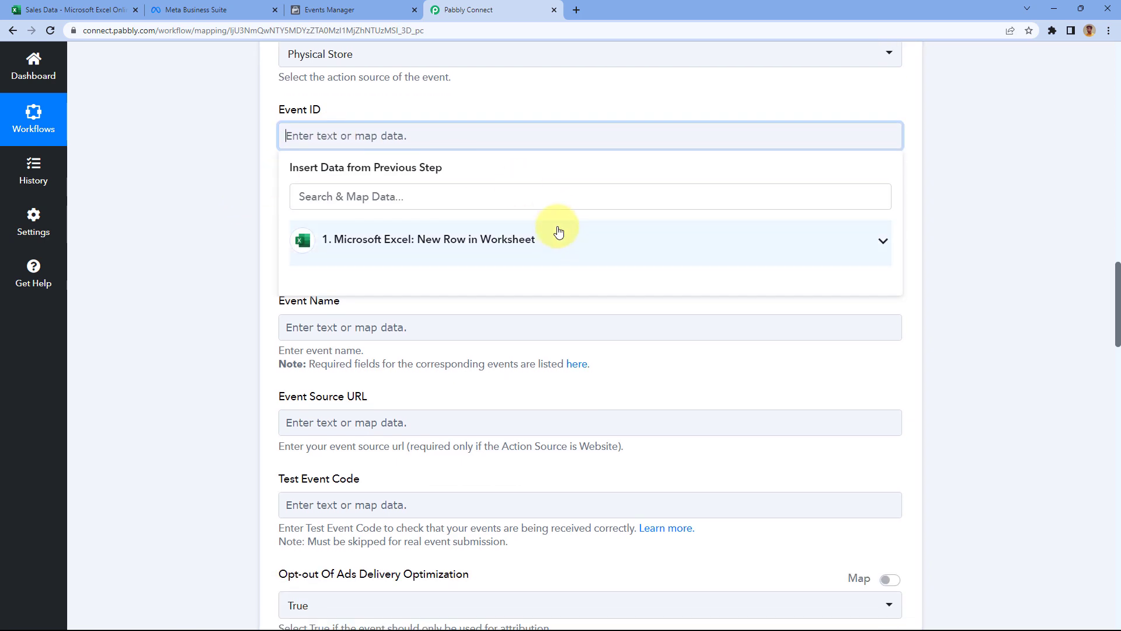
click(555, 237)
scroll(243, 222, down, 1)
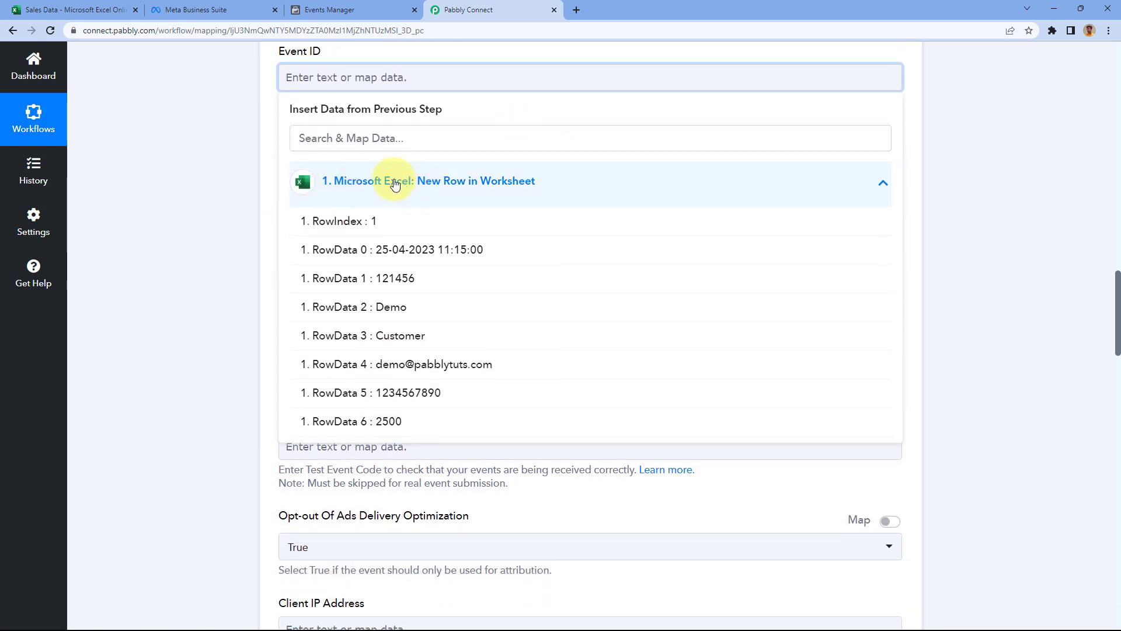
click(360, 284)
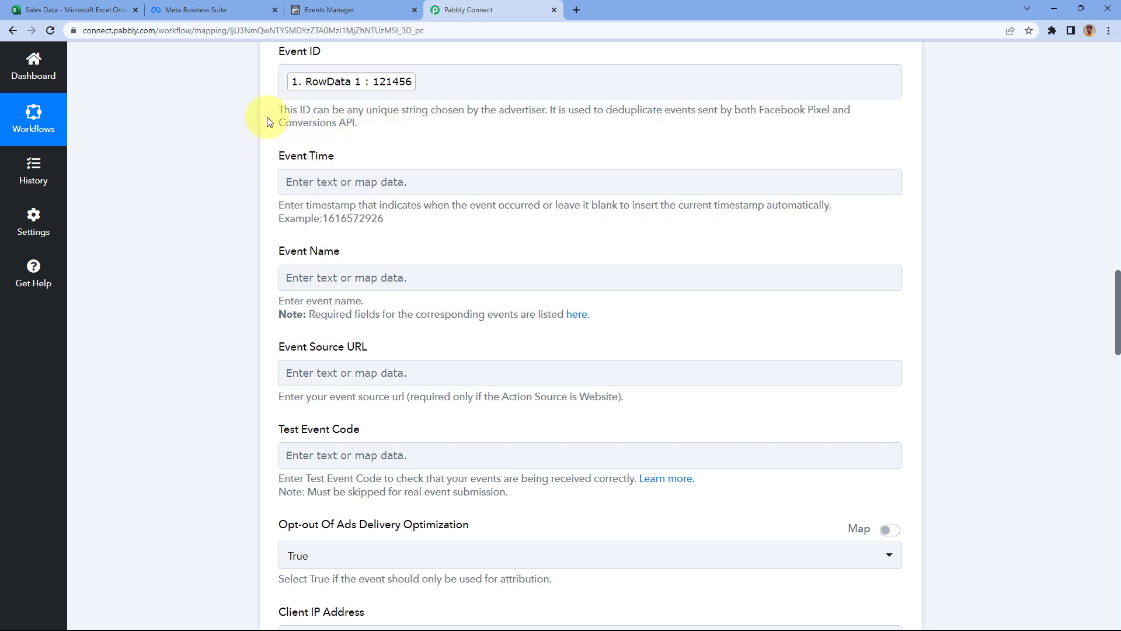
Step: Compare the date and time in cell A2 of the Sales Data spreadsheet and in RowData 0 with the Event Time field's timestamp requirement
scroll(262, 114, down, 1)
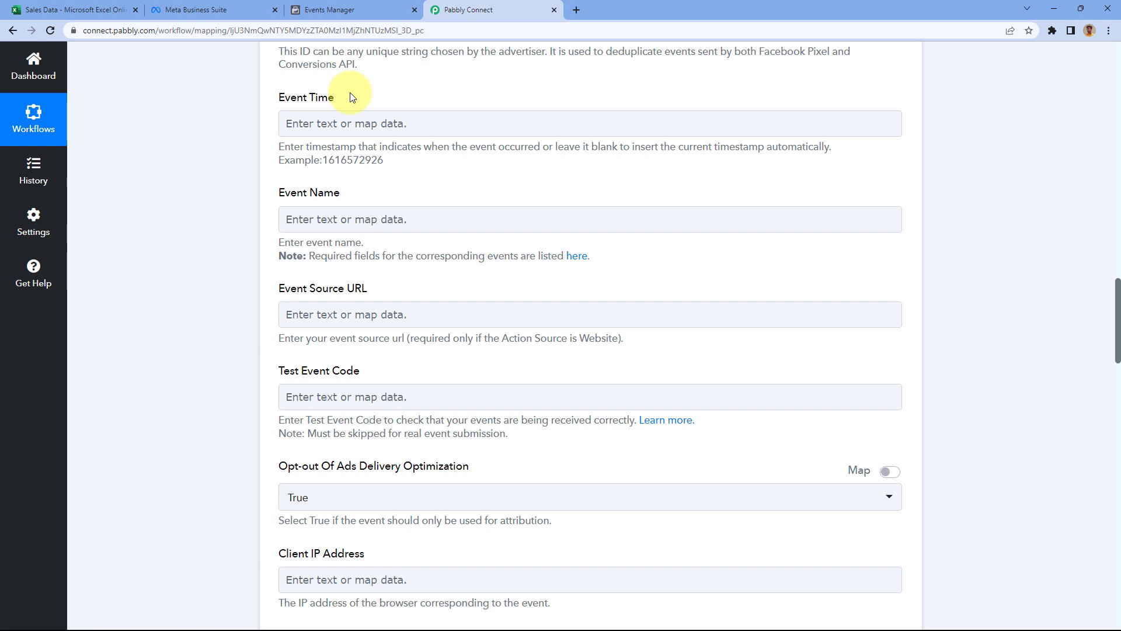
click(88, 9)
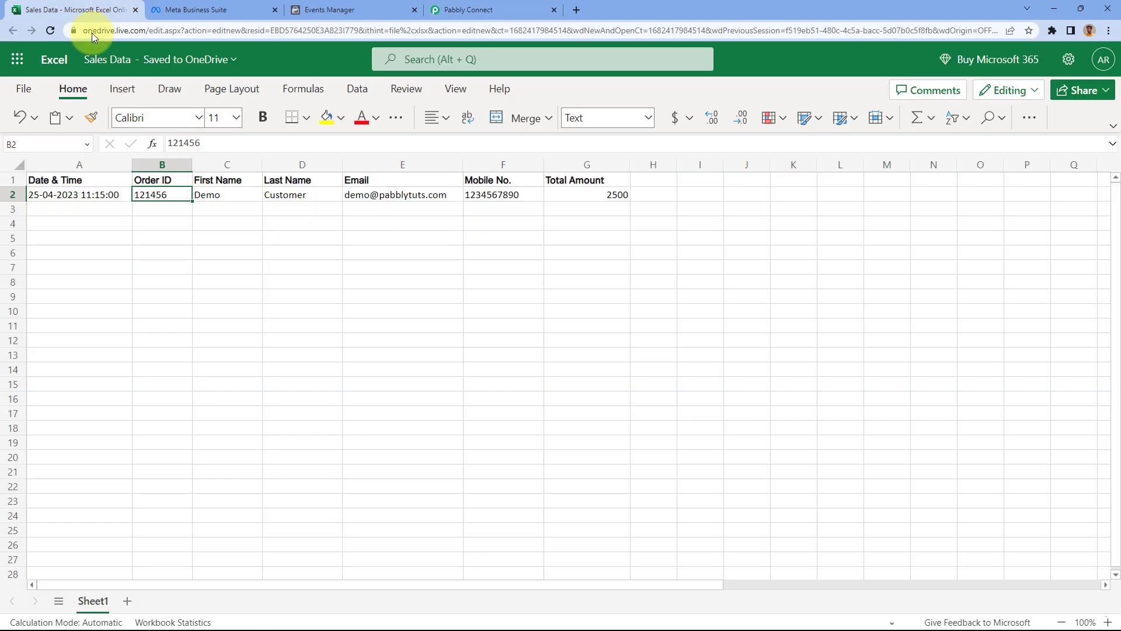
click(89, 196)
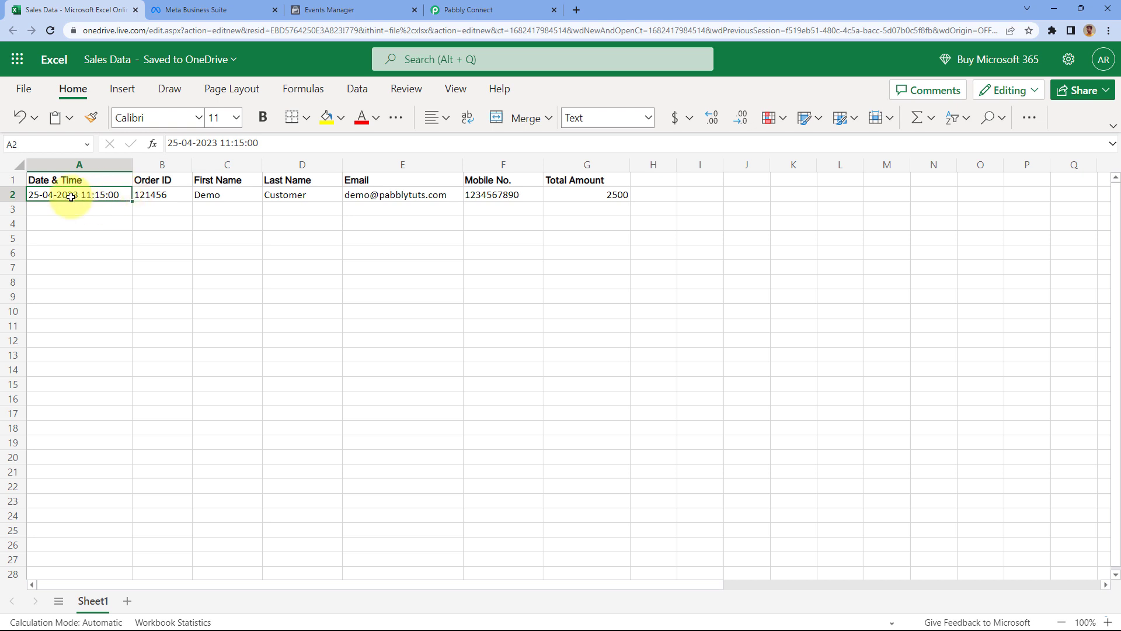
double_click(36, 194)
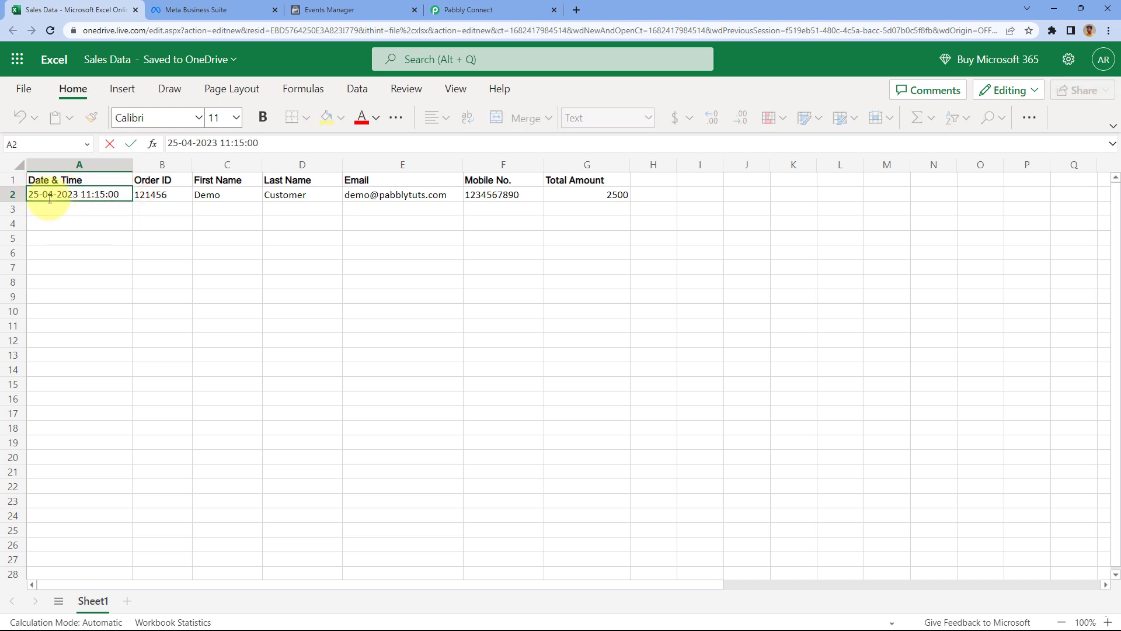
click(42, 205)
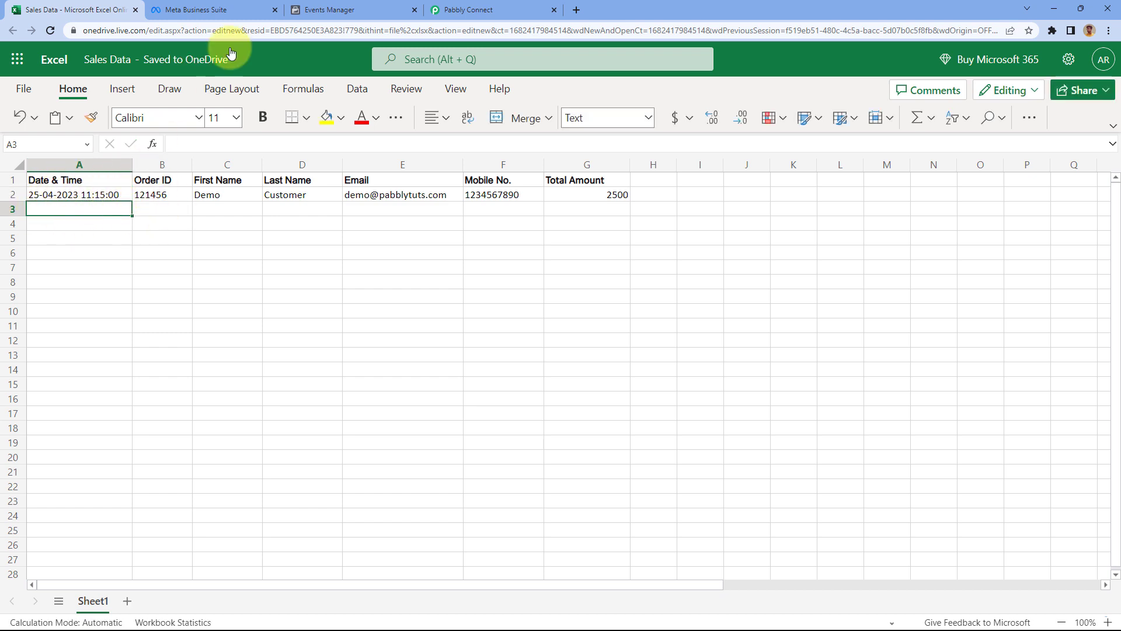
click(475, 7)
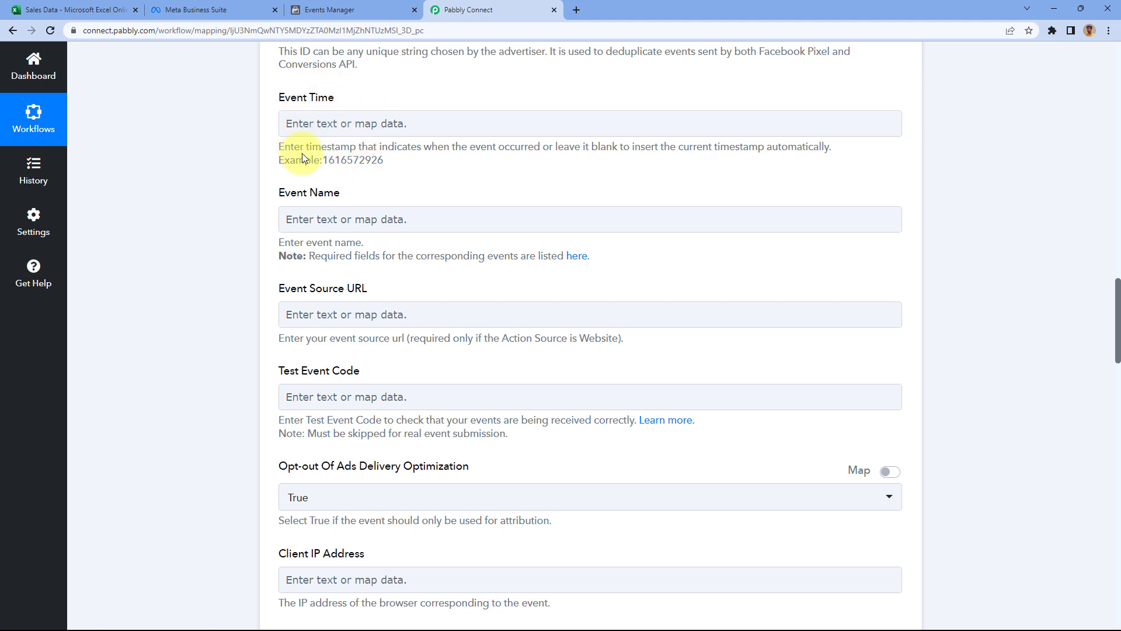
drag(306, 150, 356, 150)
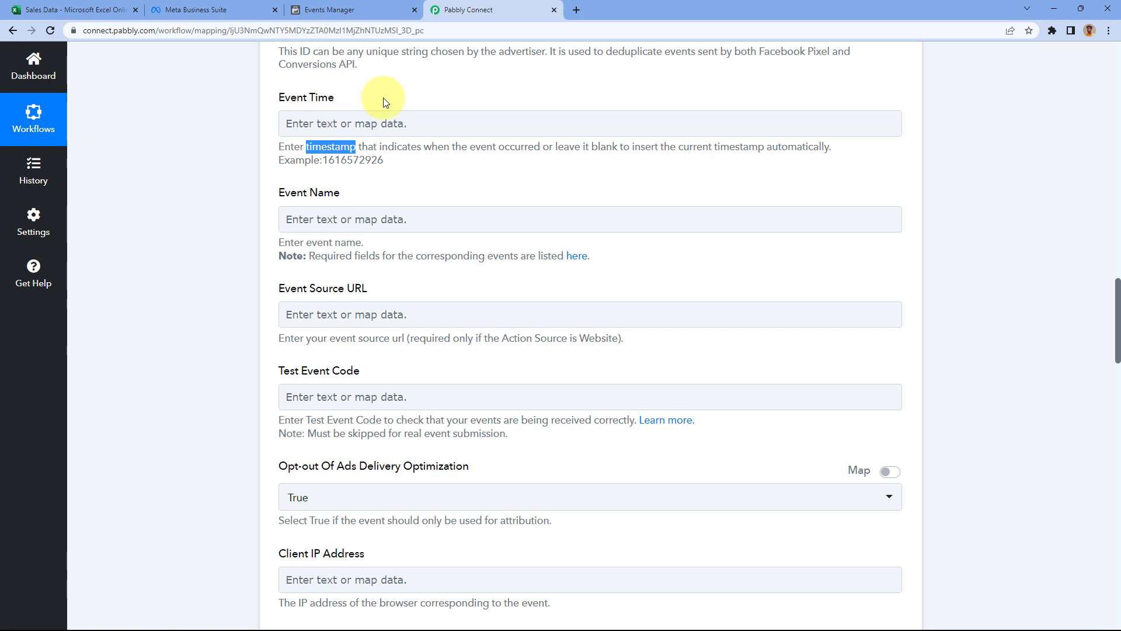
click(70, 10)
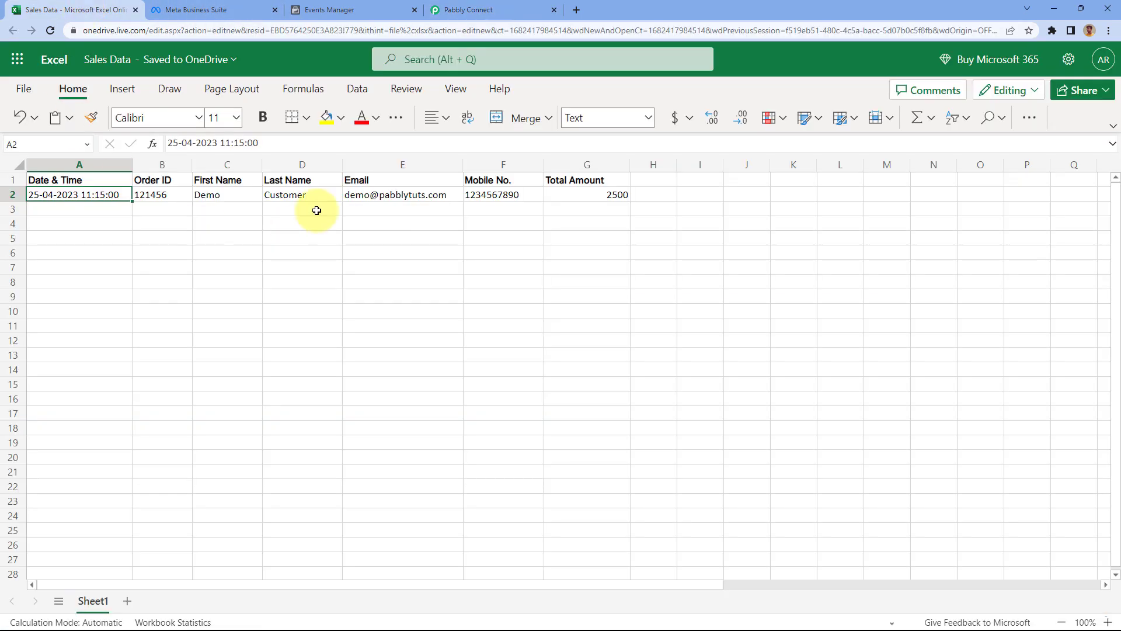
double_click(93, 195)
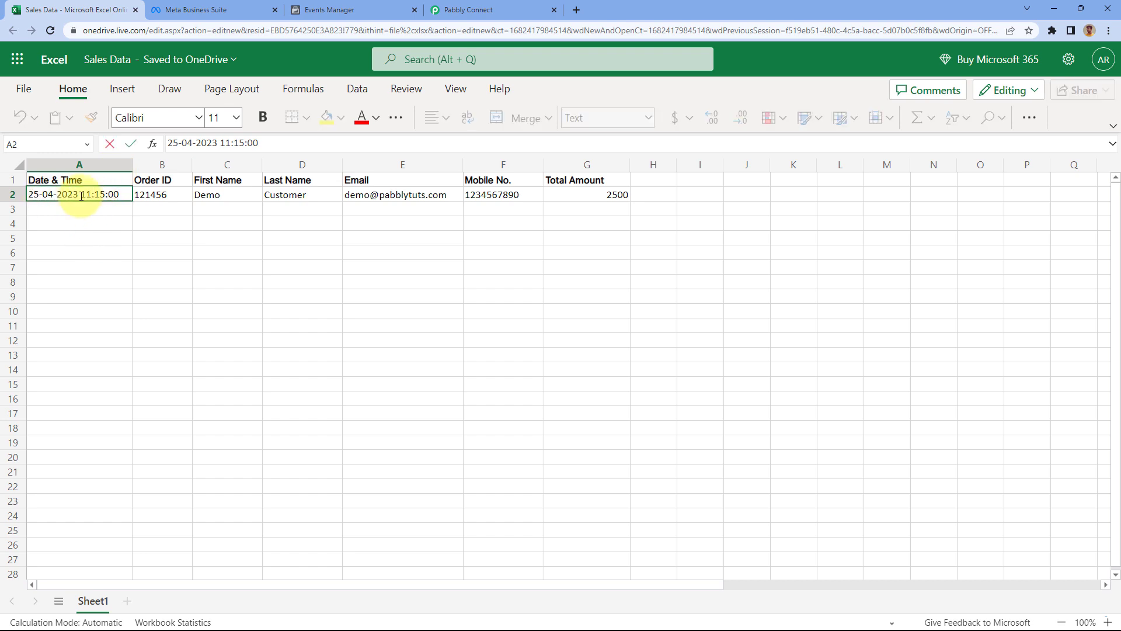
click(467, 9)
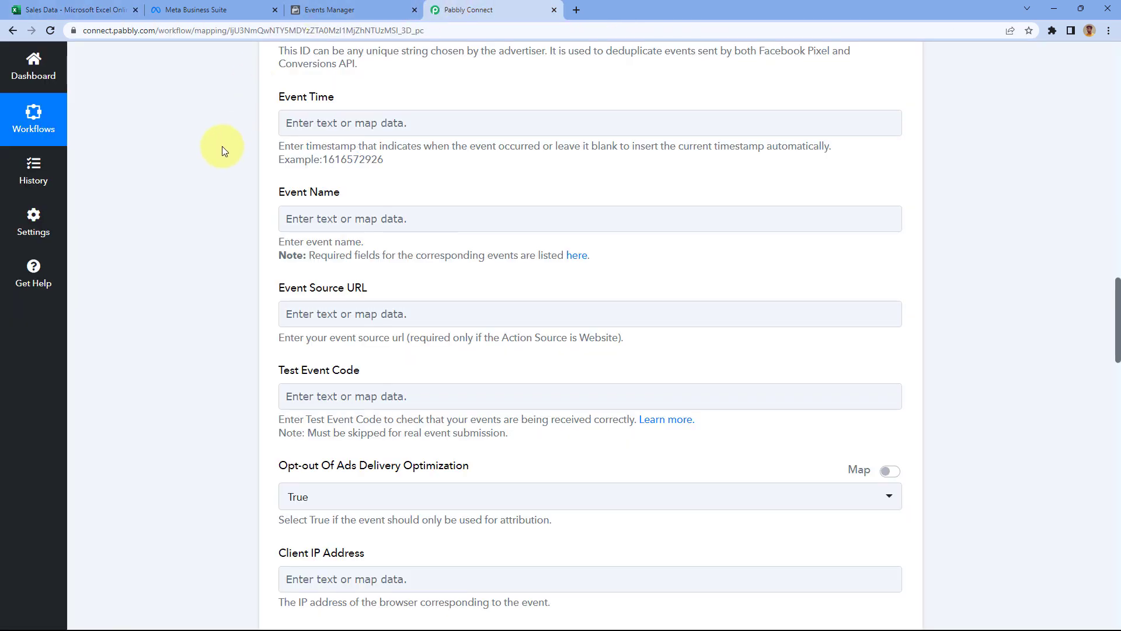
scroll(254, 152, up, 20)
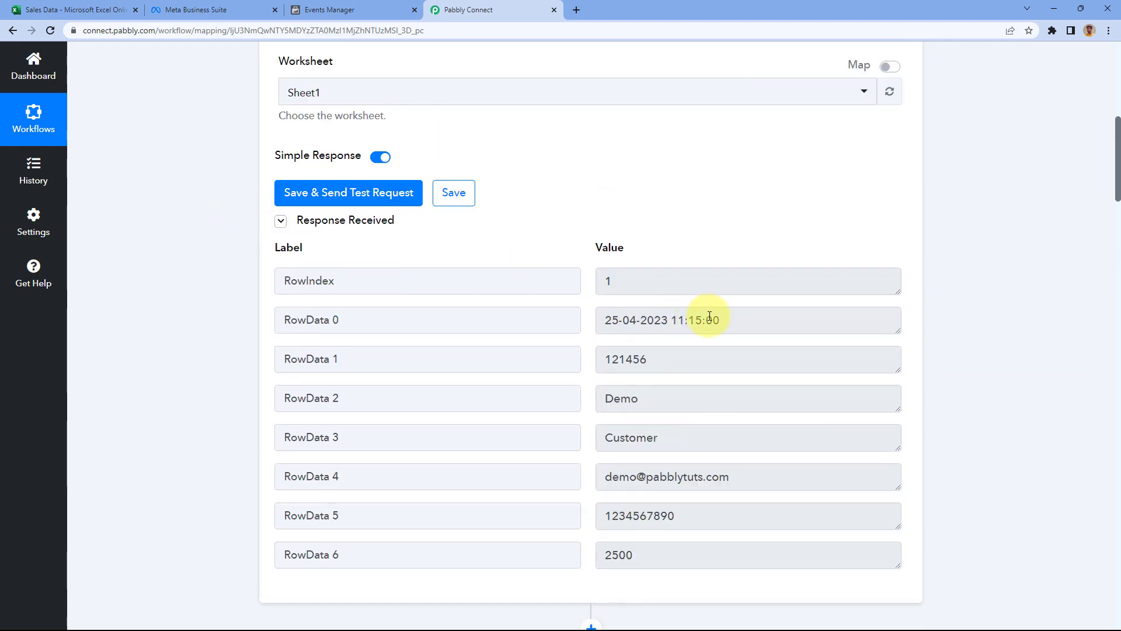
drag(710, 316, 583, 317)
click(610, 299)
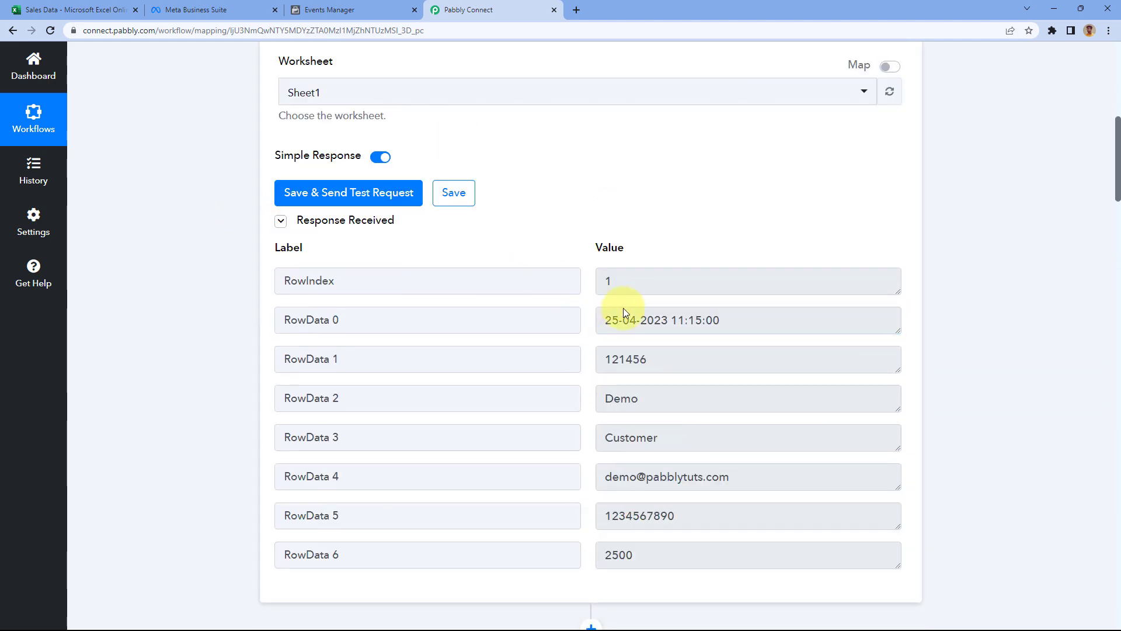
Step: Insert a Date/Time Formatter action between the Excel trigger and the Facebook Conversions action
scroll(555, 233, down, 3)
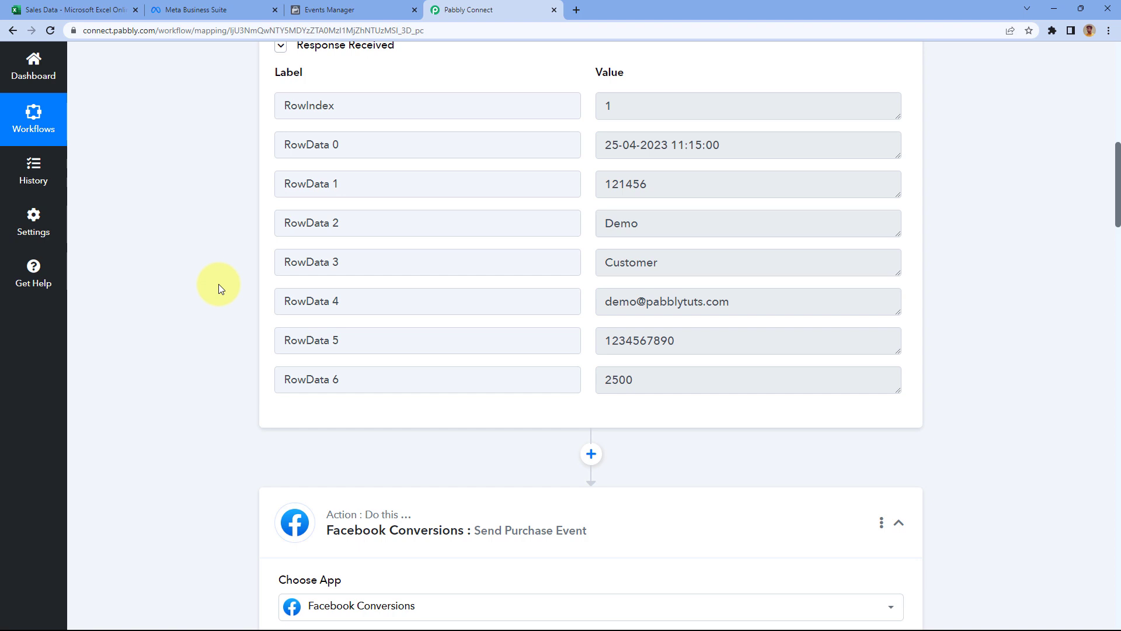
scroll(217, 286, down, 4)
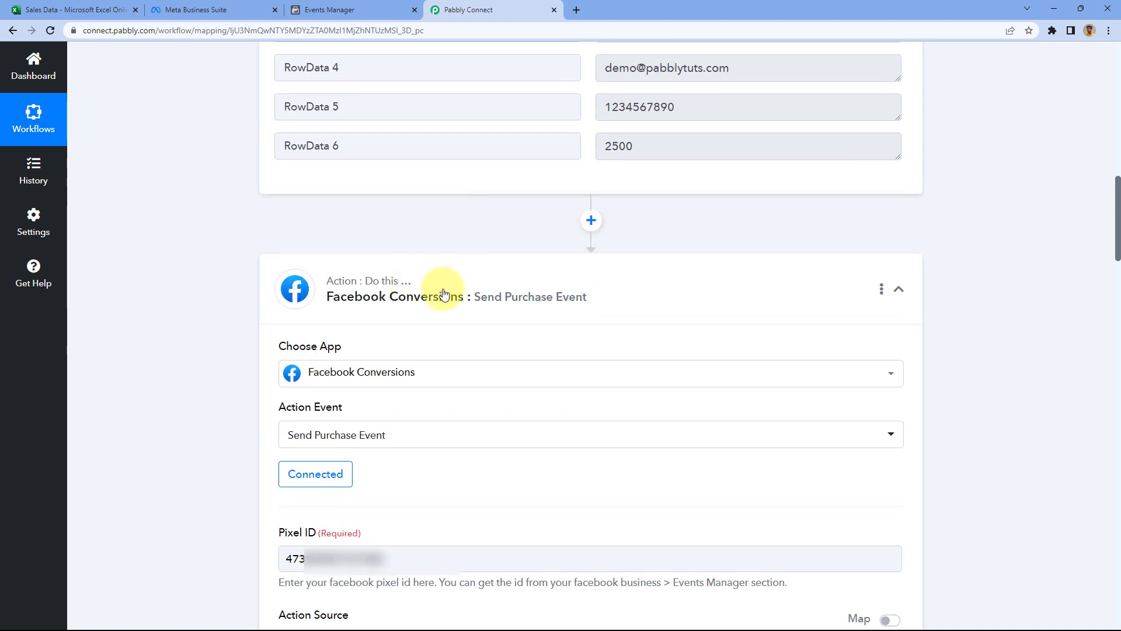
click(591, 221)
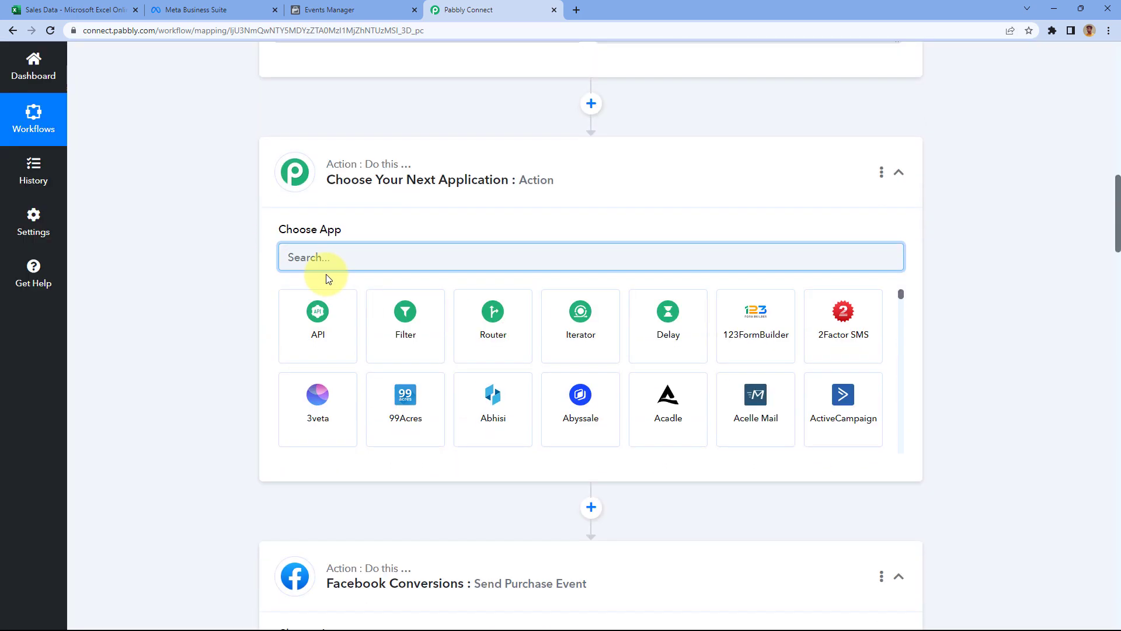
text(Date)
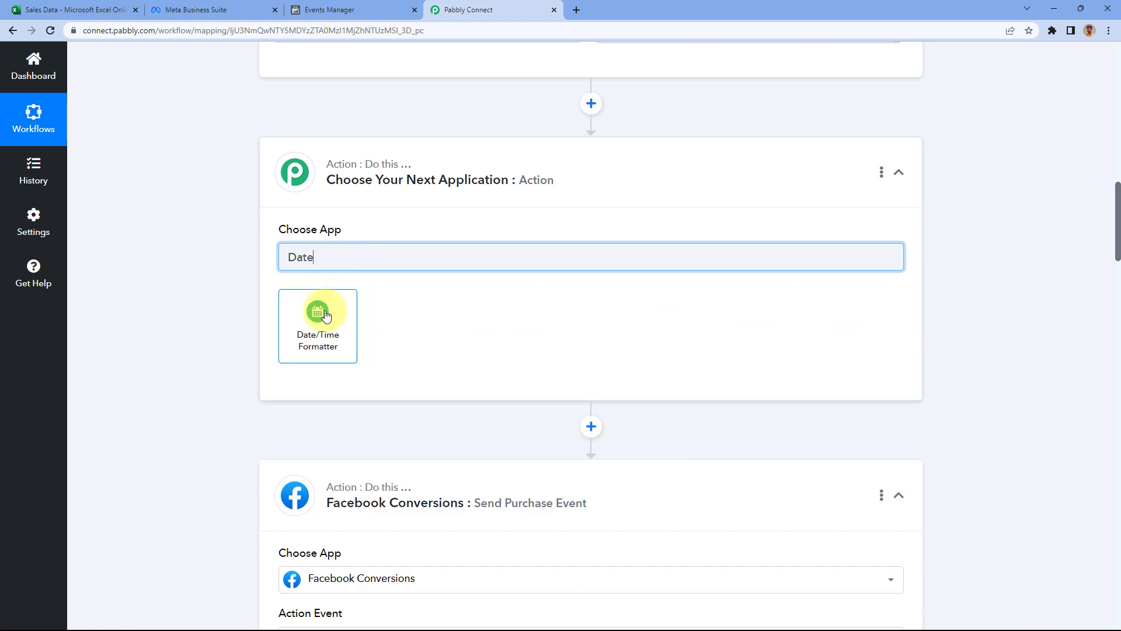
click(325, 314)
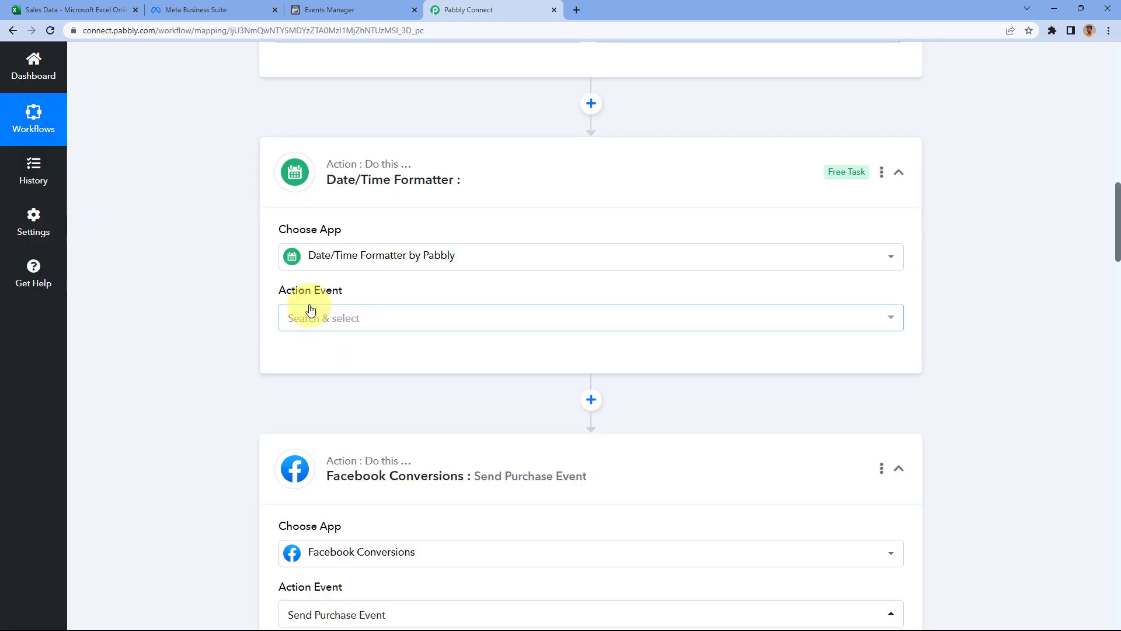
Step: Set the formatter's action event to Format Date with Time Zone and connect it
scroll(246, 251, down, 2)
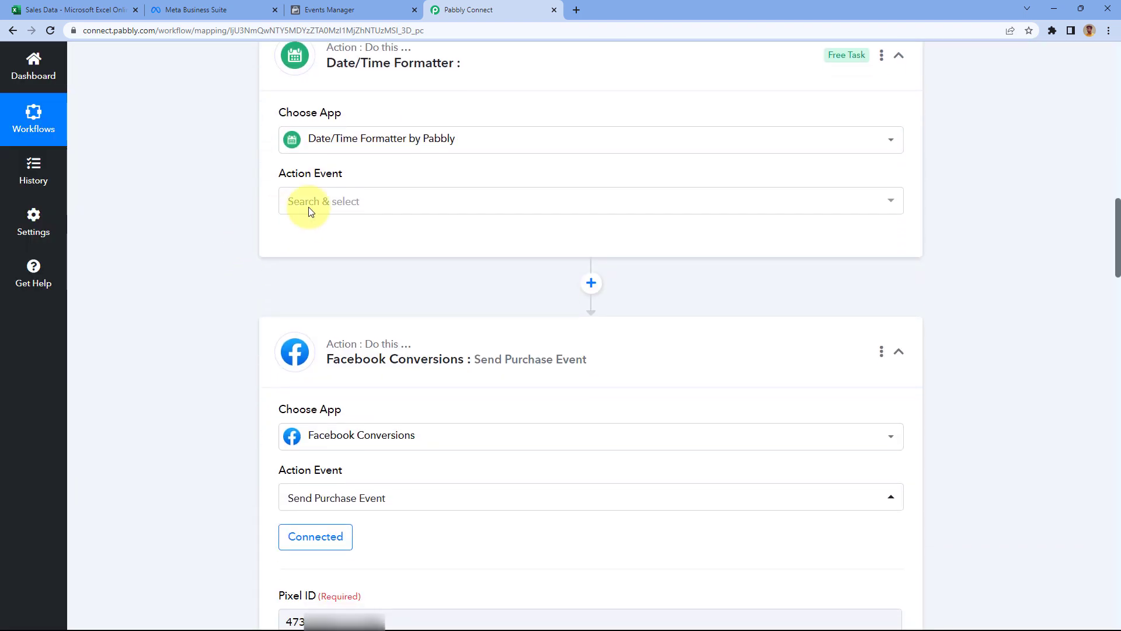
click(393, 200)
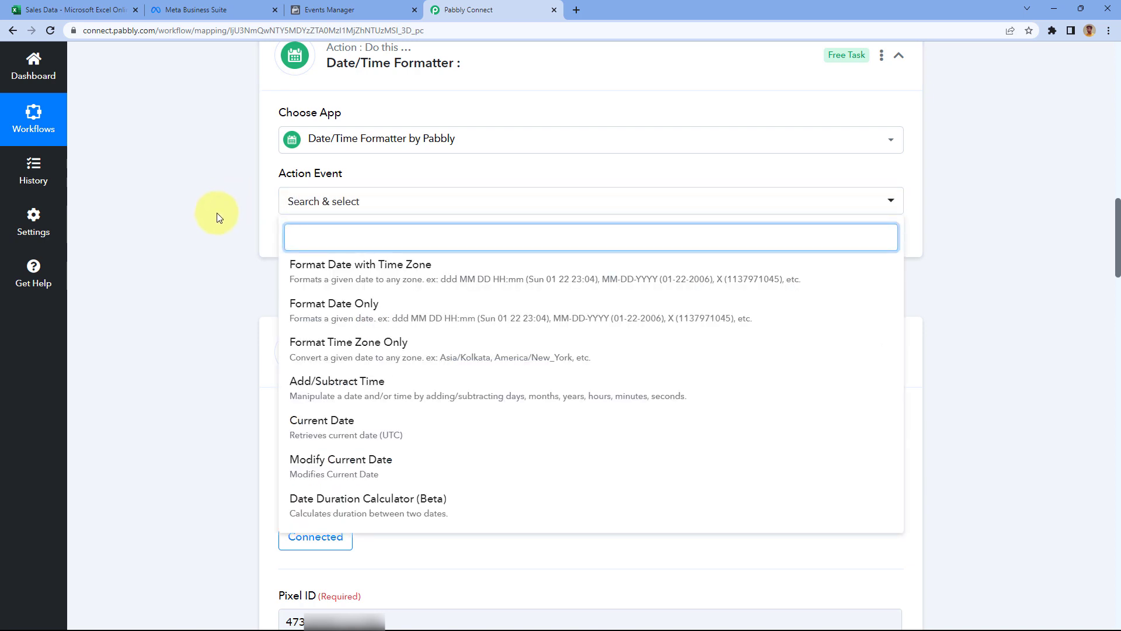
scroll(218, 219, down, 1)
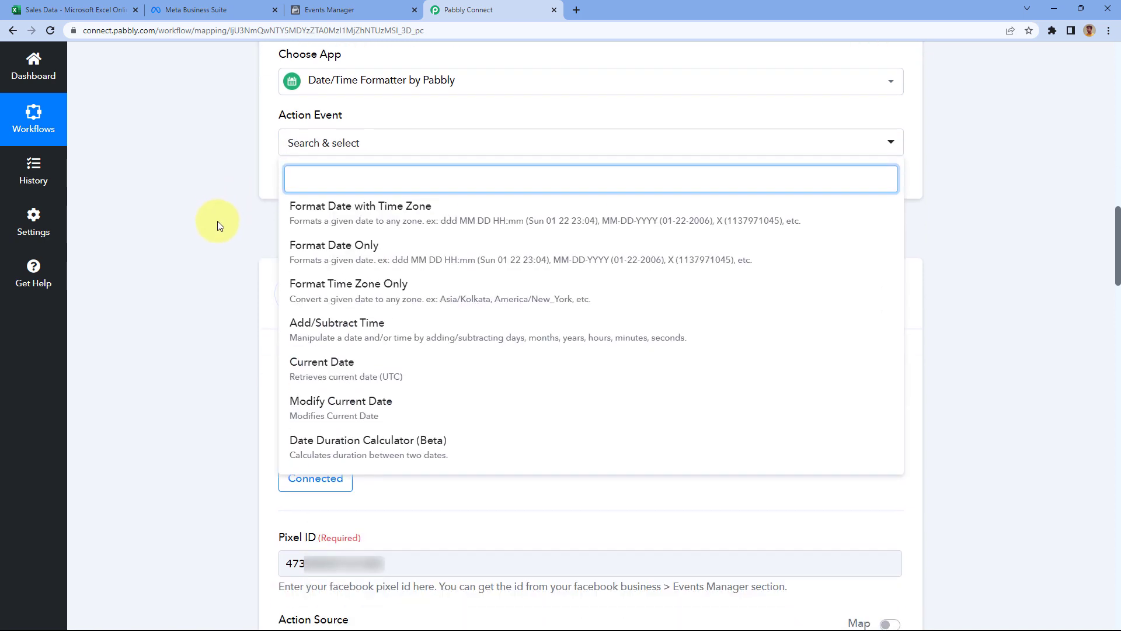
click(415, 218)
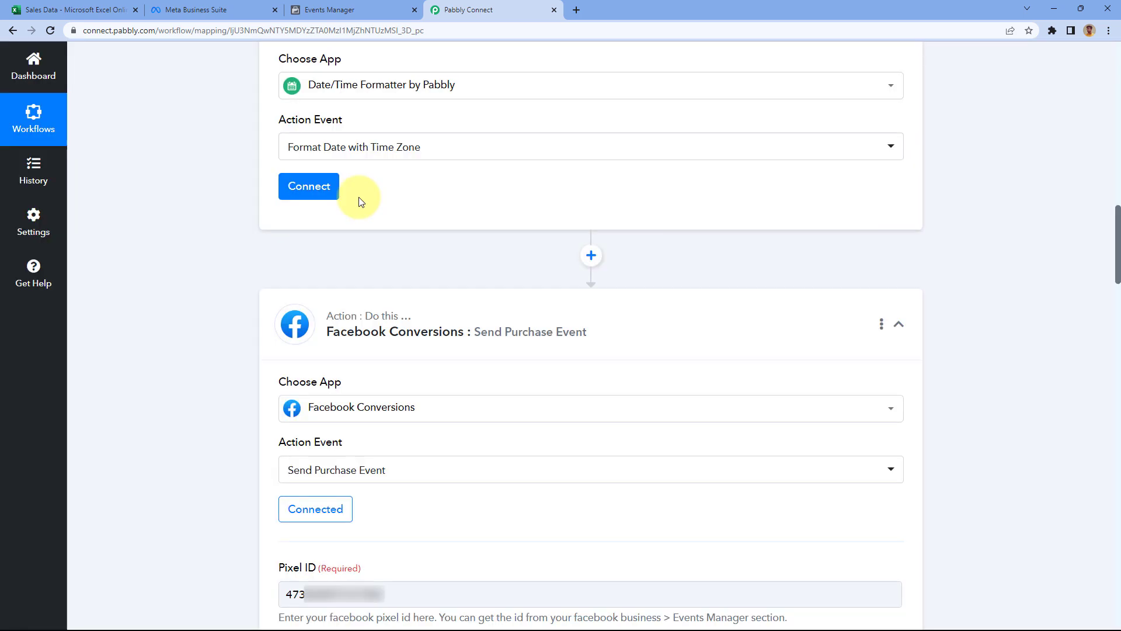
click(317, 195)
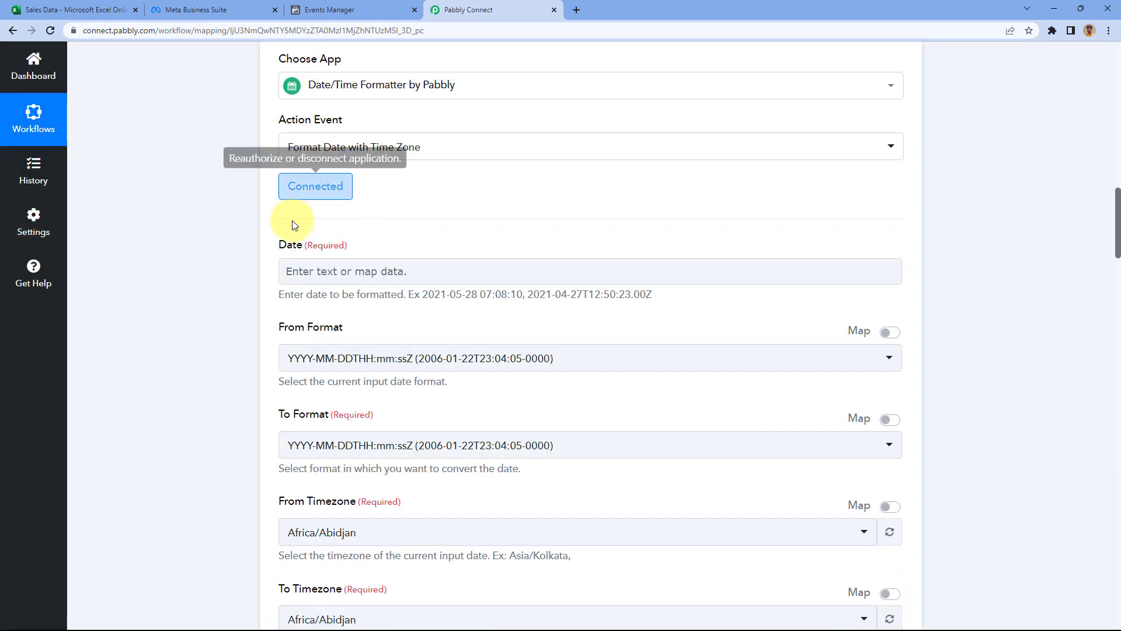
Step: Map the formatter's Date field to RowData 0, the date and time from the Excel trigger
scroll(389, 206, down, 1)
scroll(391, 210, down, 1)
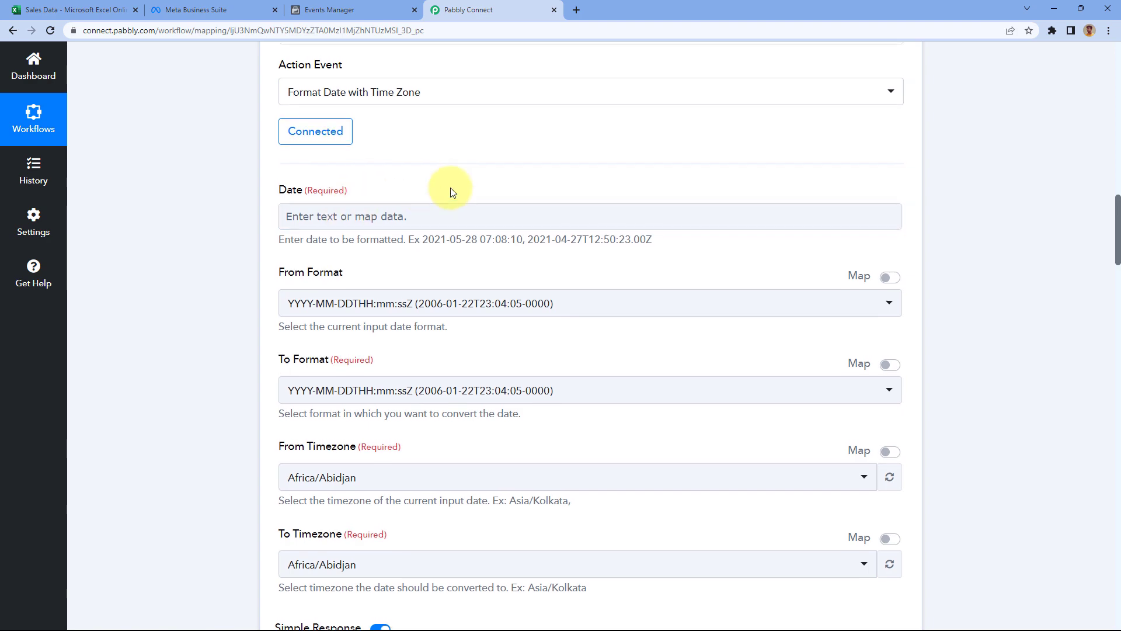
scroll(451, 188, up, 9)
drag(719, 87, 571, 90)
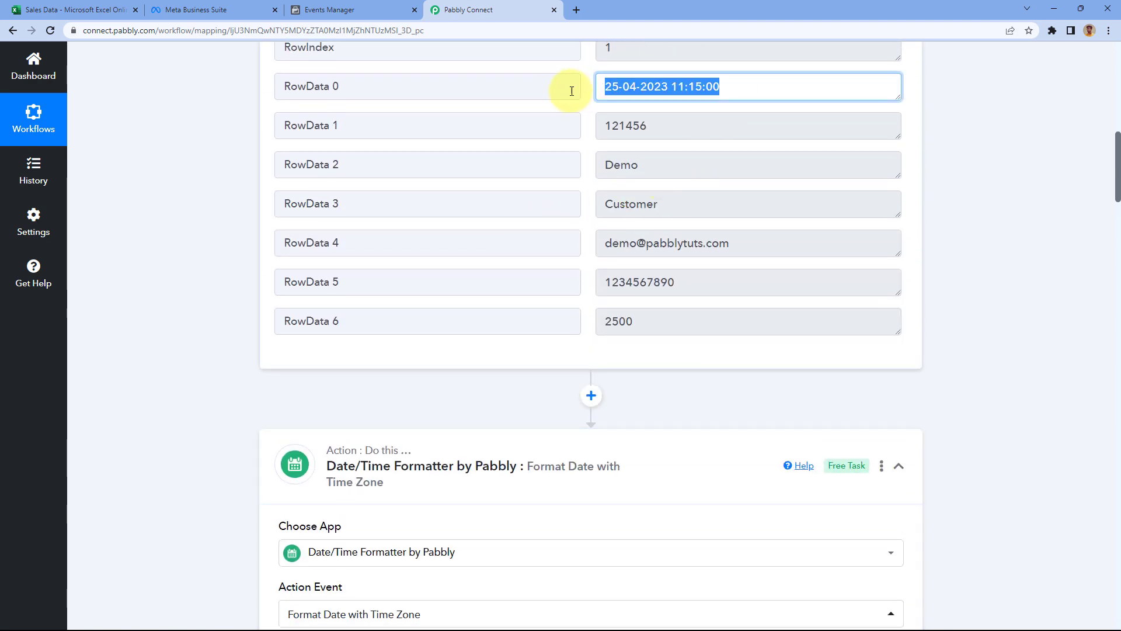
click(589, 104)
scroll(252, 343, down, 6)
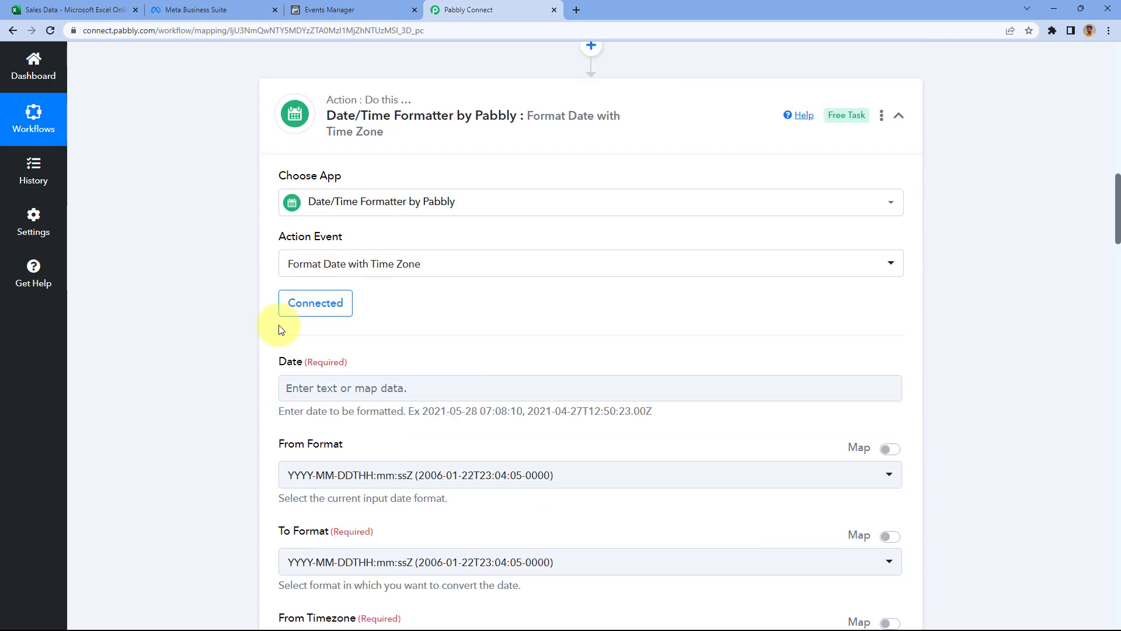
click(330, 262)
click(221, 289)
click(335, 380)
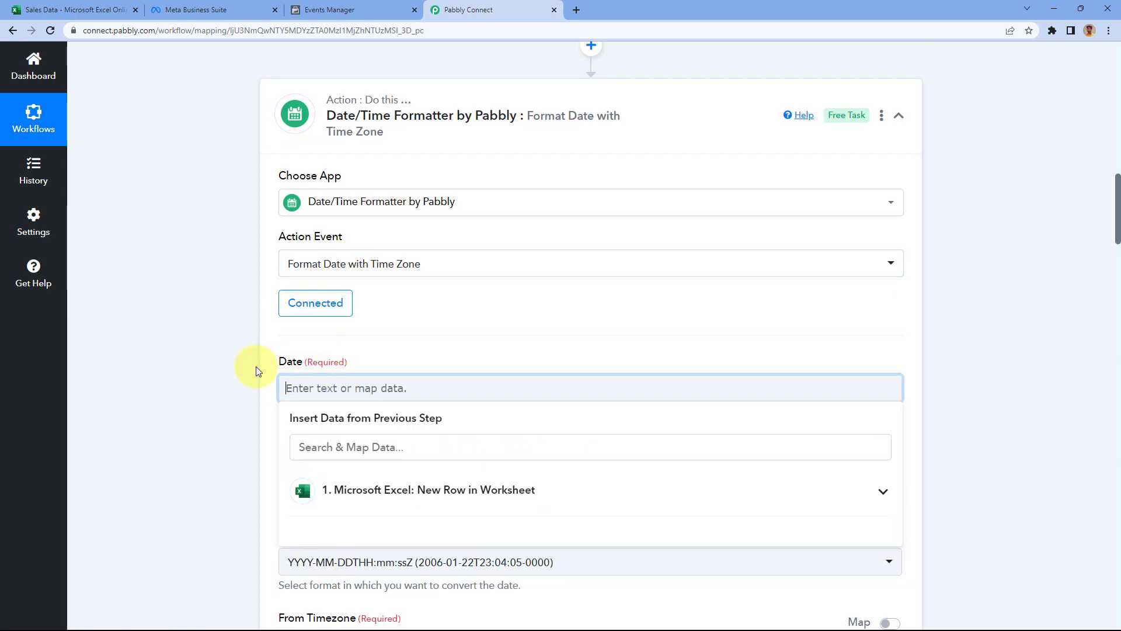
scroll(396, 358, down, 2)
click(400, 362)
scroll(413, 386, down, 1)
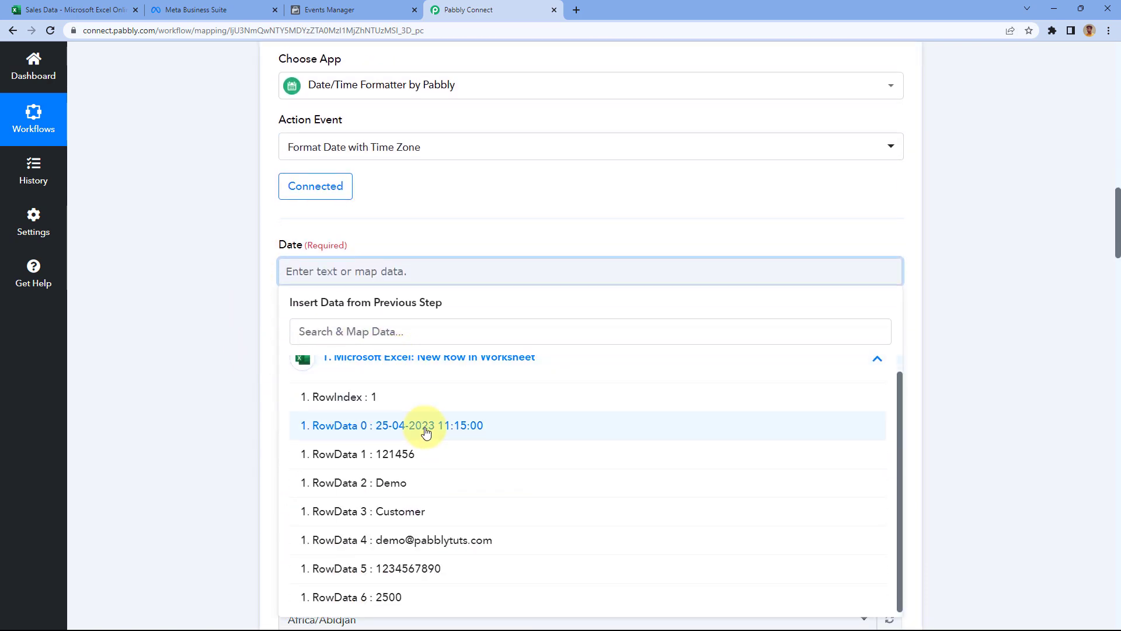
click(426, 432)
click(232, 301)
scroll(263, 257, down, 2)
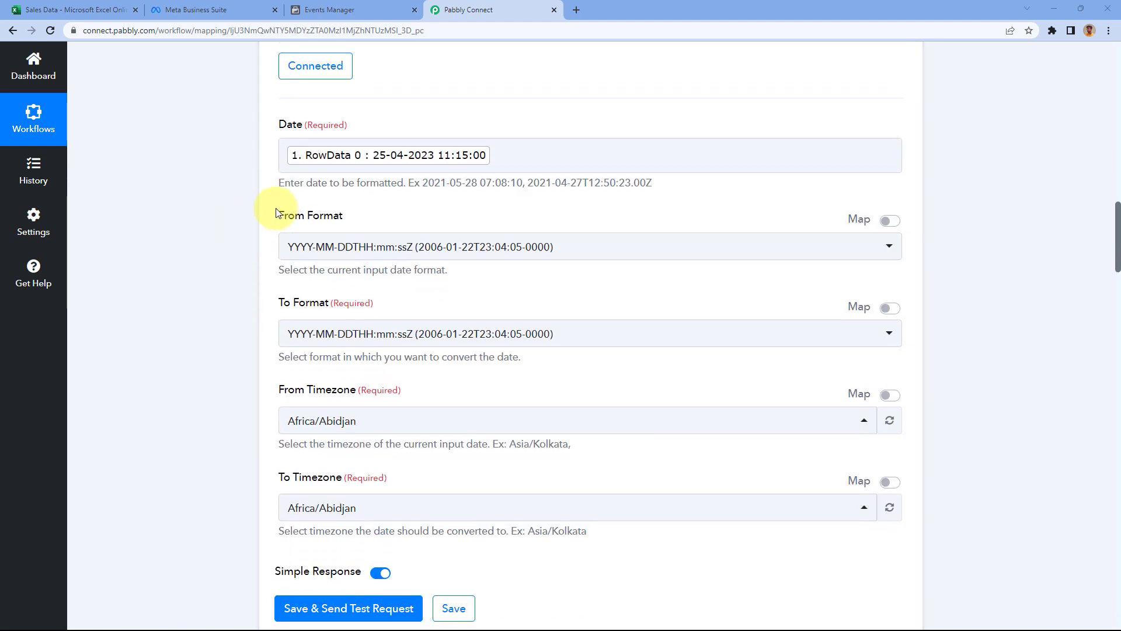
Step: Set the formatter's From Format to DD-MM-YYYY HH:mm:ss, matching the mapped order date
scroll(253, 195, down, 1)
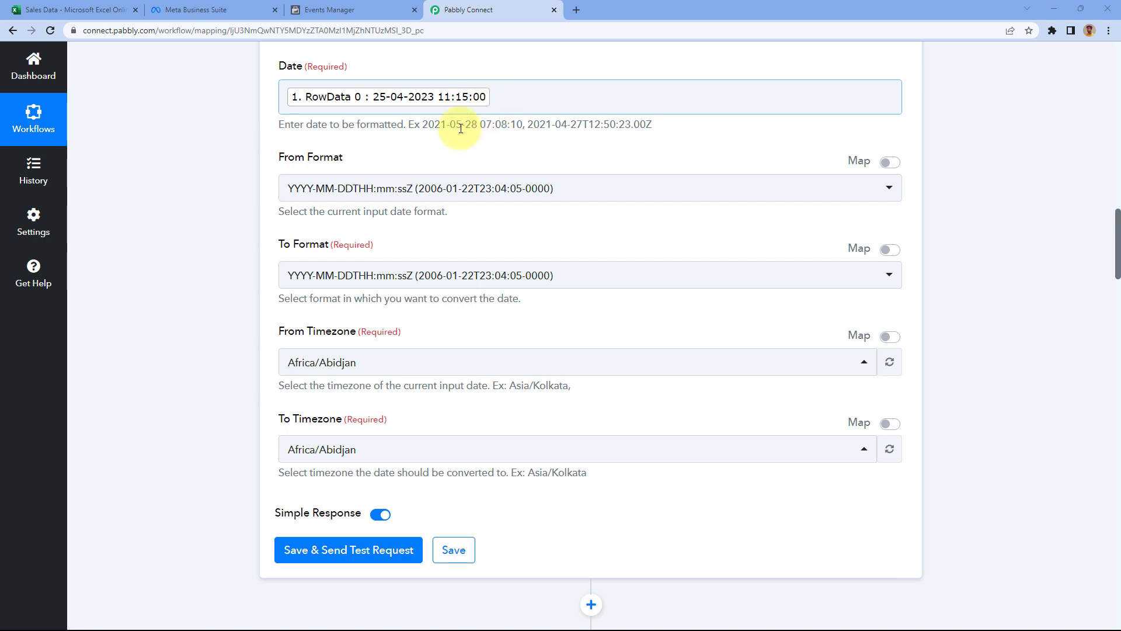
click(444, 187)
scroll(212, 220, down, 1)
scroll(363, 281, down, 3)
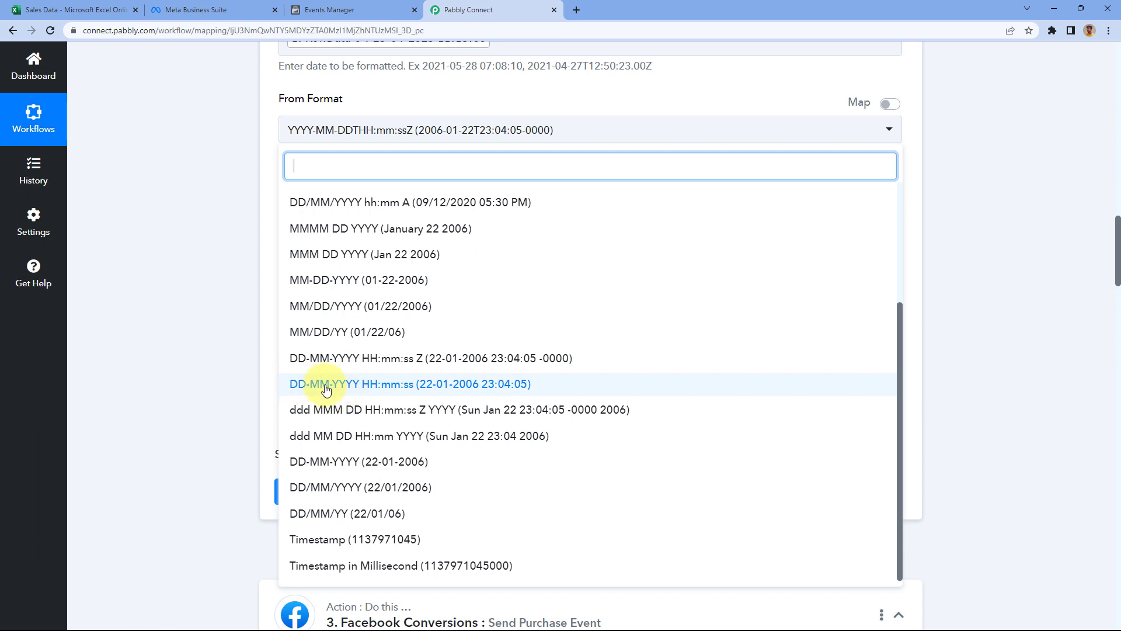
click(345, 385)
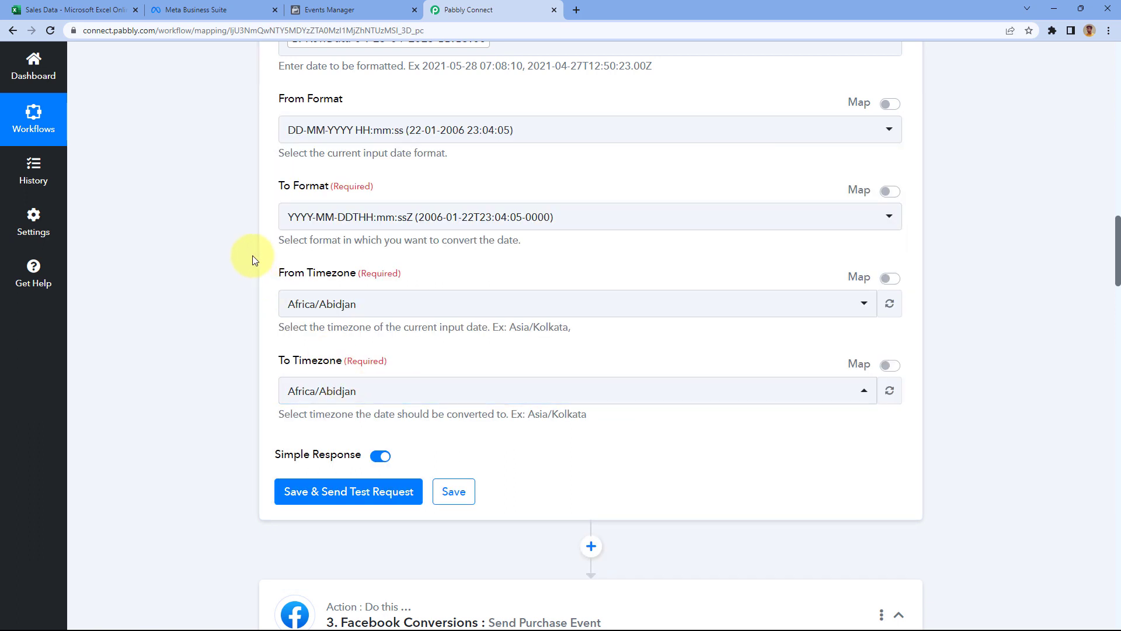
Step: Set the formatter's To Format to Timestamp, the variant in seconds
click(370, 217)
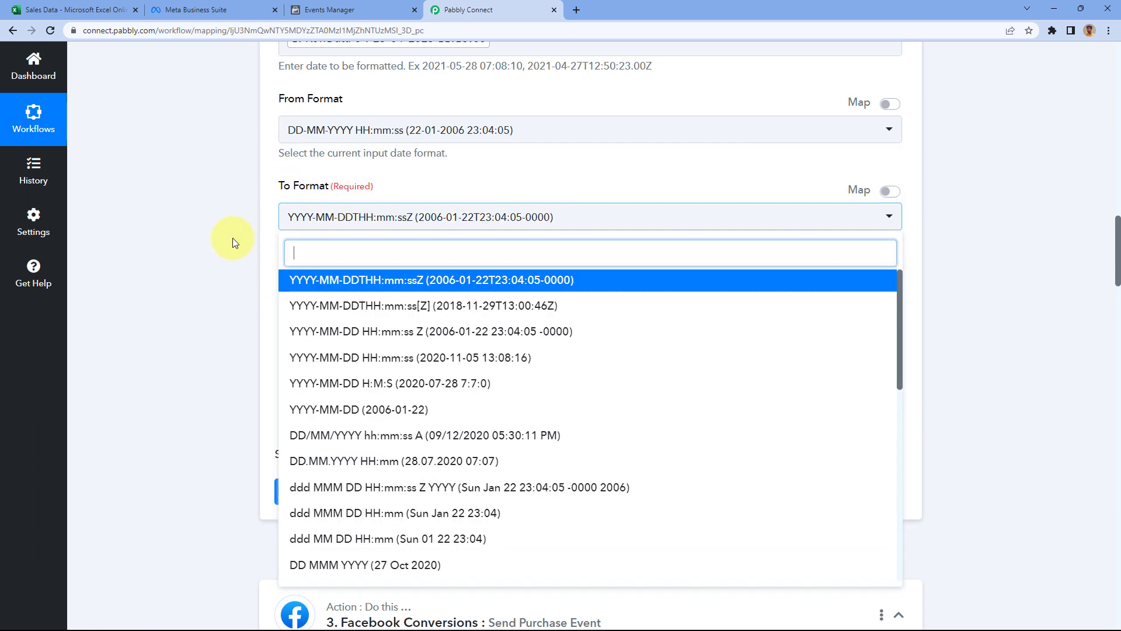
scroll(257, 257, down, 1)
scroll(308, 289, down, 10)
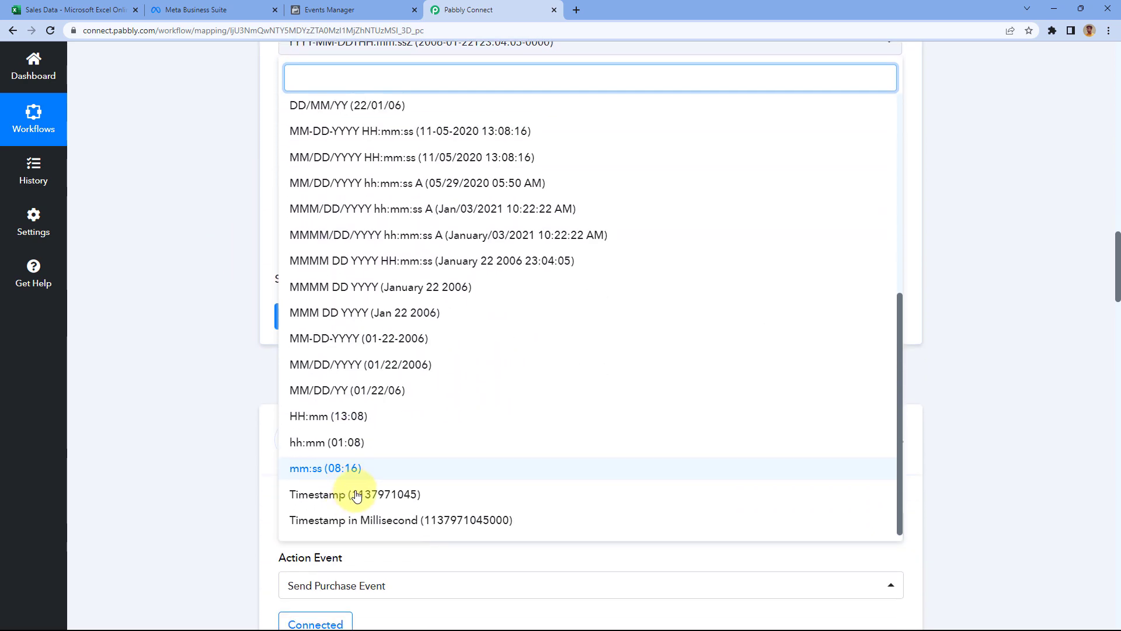
click(355, 537)
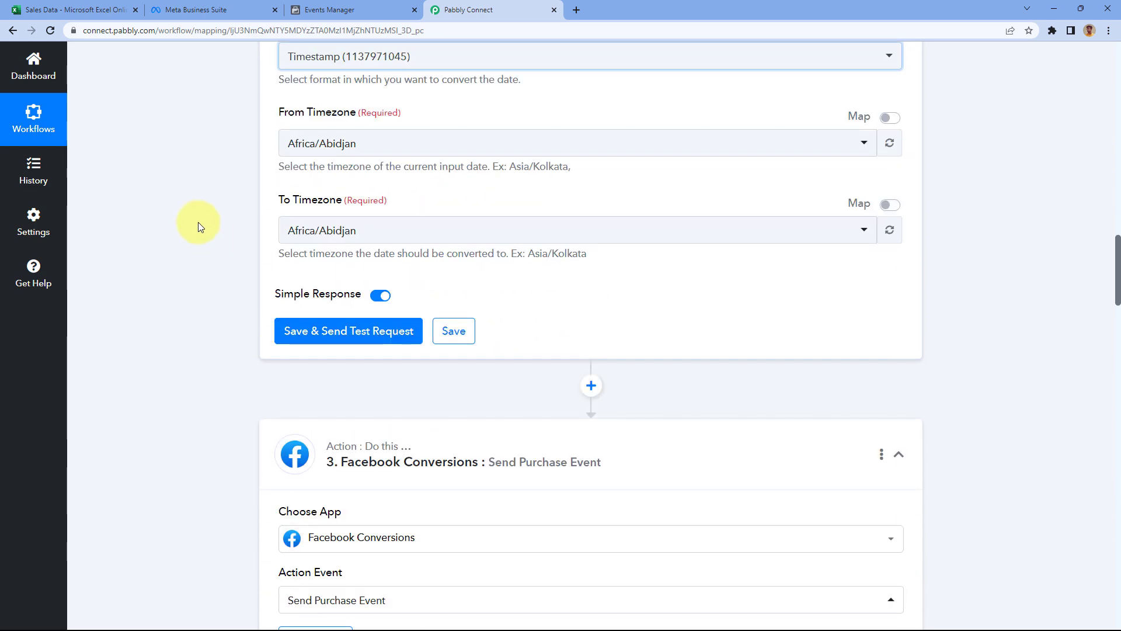
Step: Set both the From Timezone and the To Timezone of the formatter to Asia/Kolkata
click(379, 143)
text(k)
key(BackSpace)
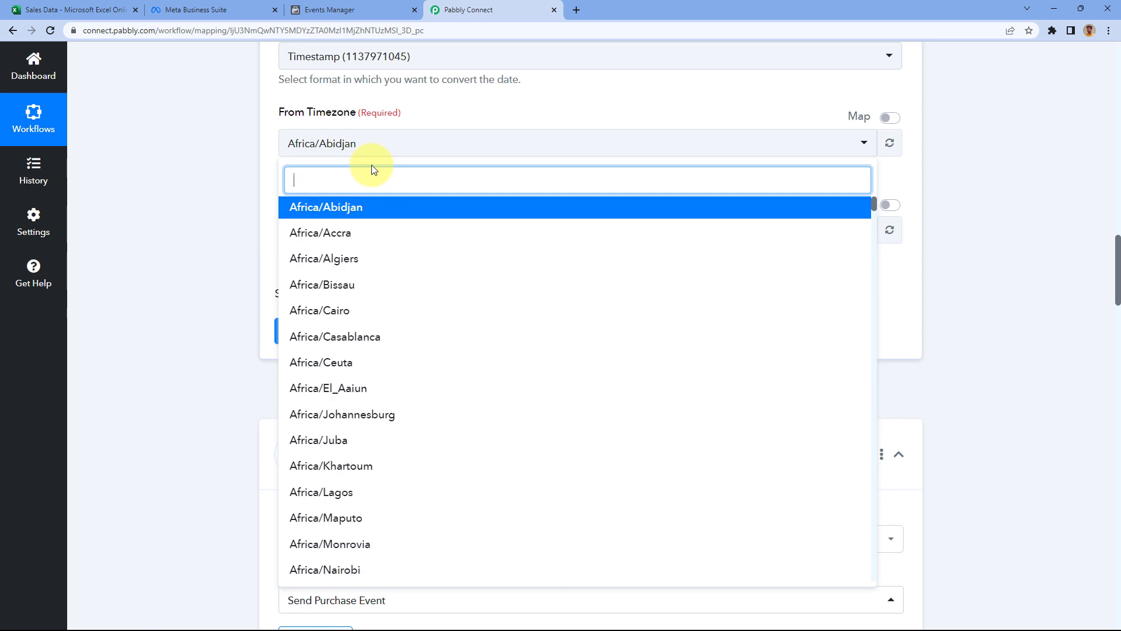
text(Kol)
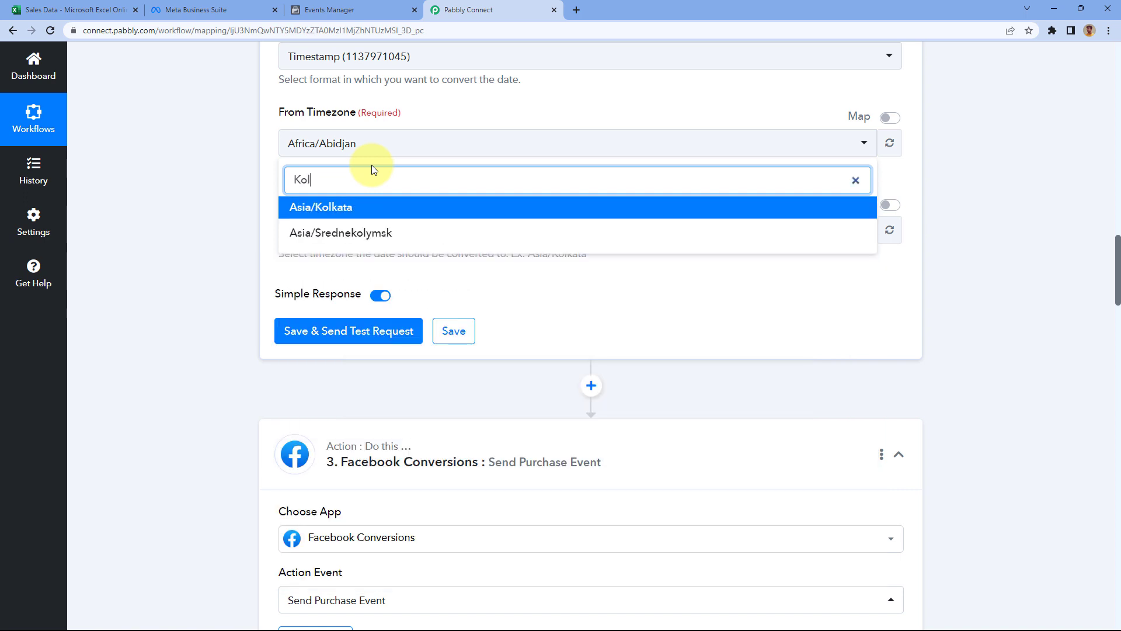
click(351, 210)
click(365, 240)
text(Kol)
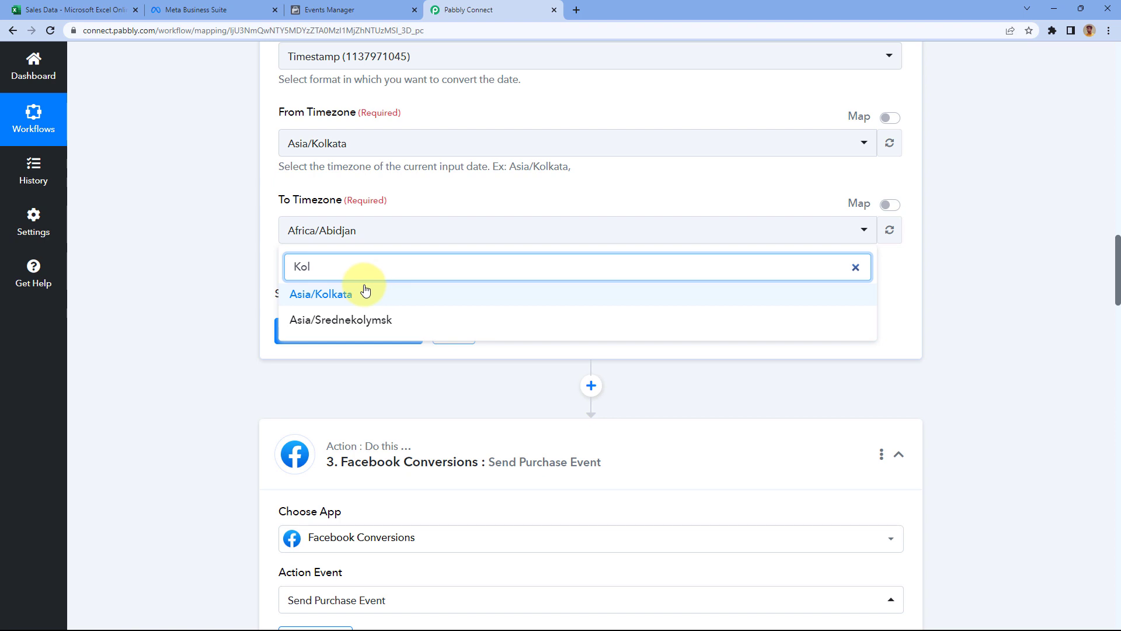
click(366, 293)
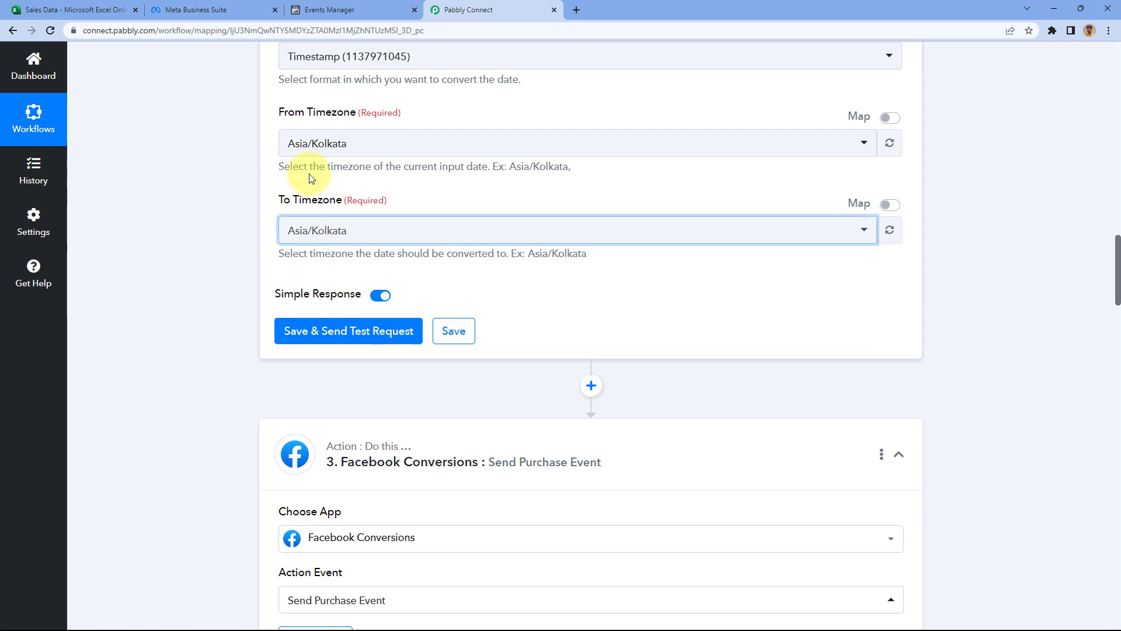
Step: Check the date in the Sales Data spreadsheet, save the formatter with a test request, and inspect the returned timestamp
click(58, 9)
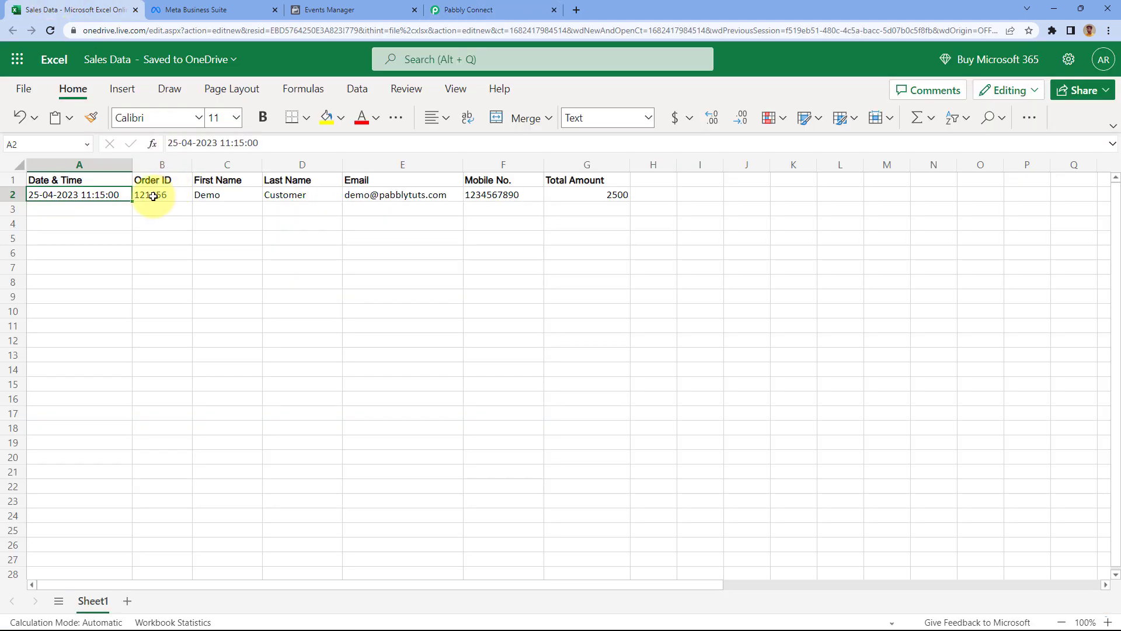
click(477, 10)
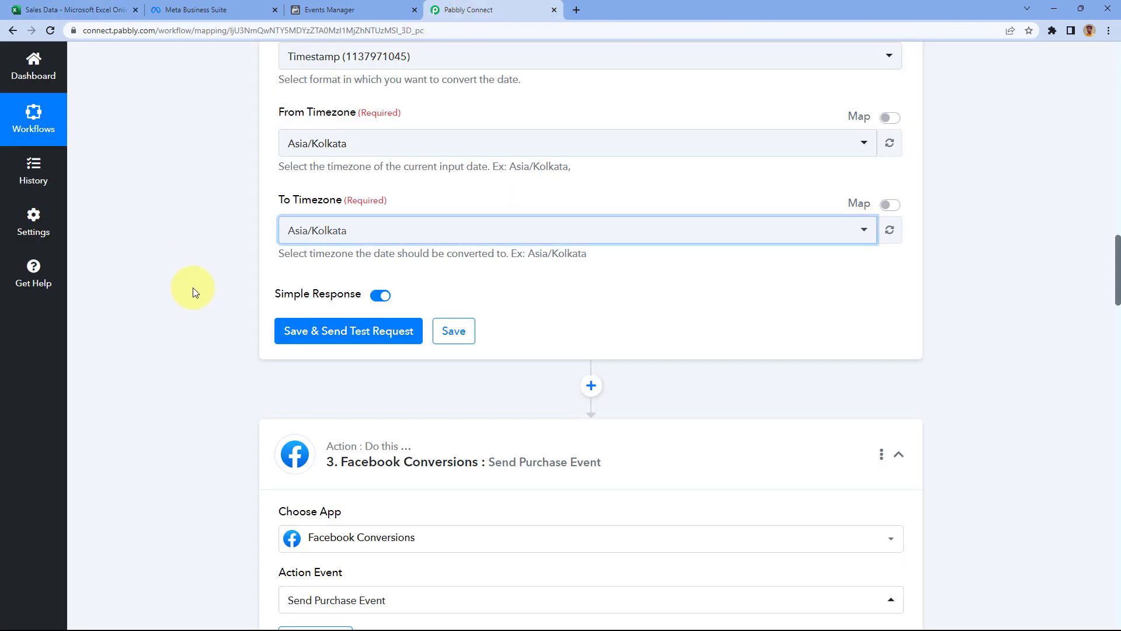
click(339, 331)
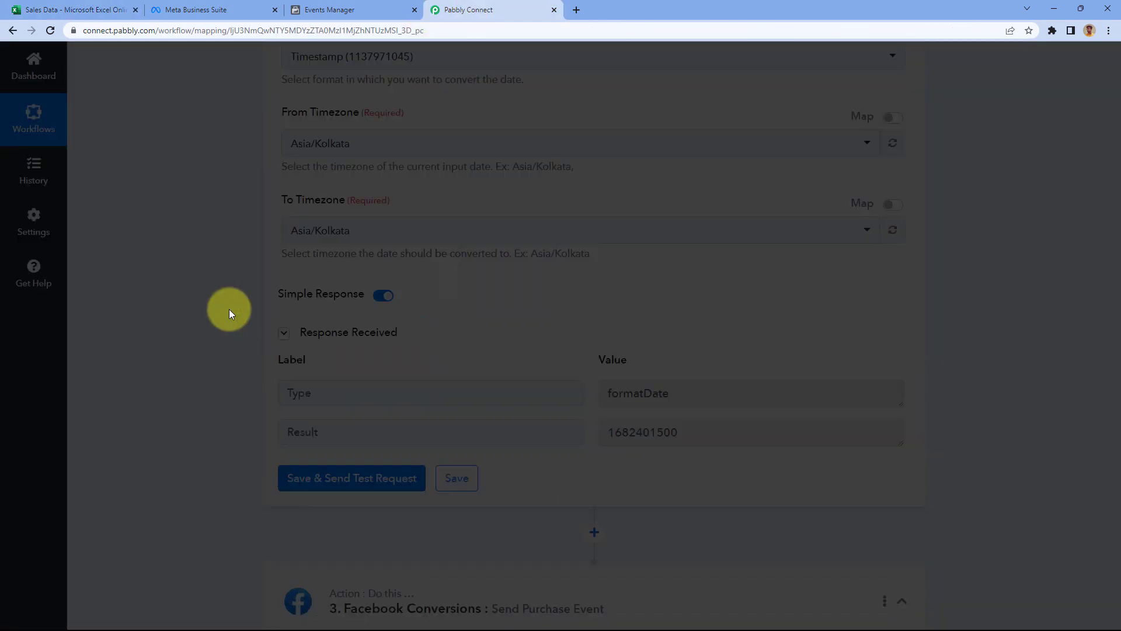
scroll(347, 308, up, 4)
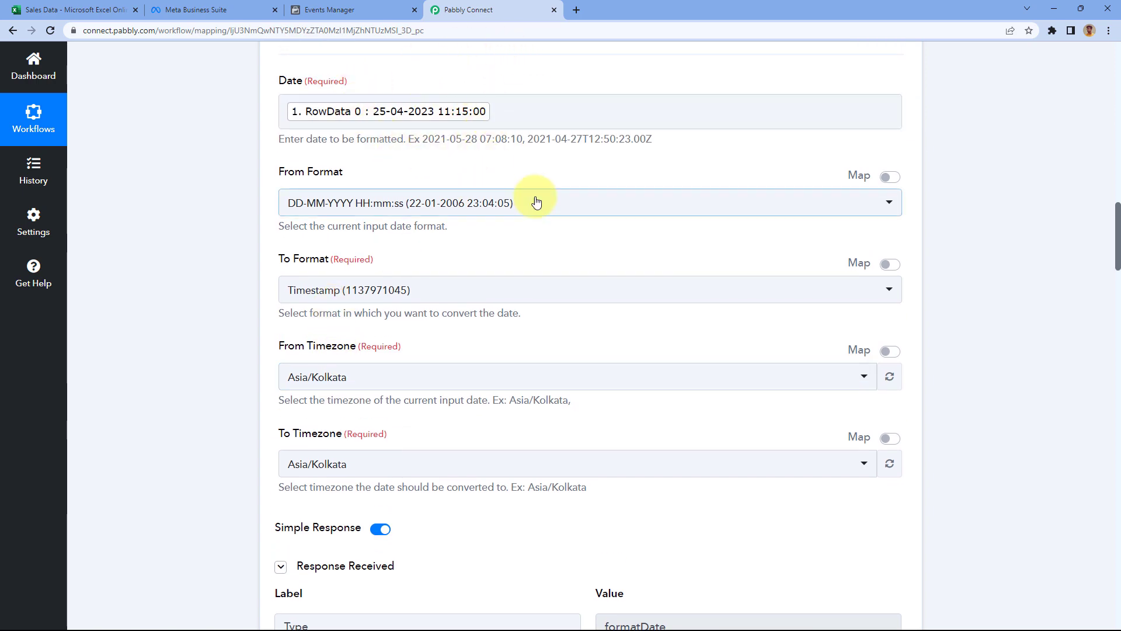
scroll(534, 200, down, 6)
click(671, 310)
drag(671, 310, 593, 309)
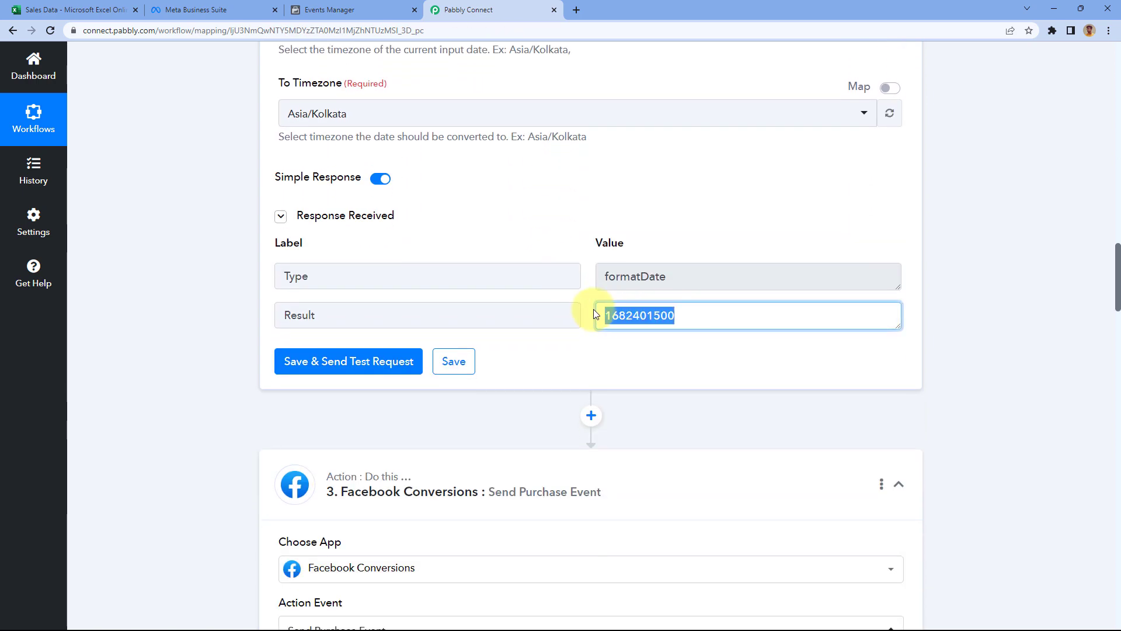
click(591, 308)
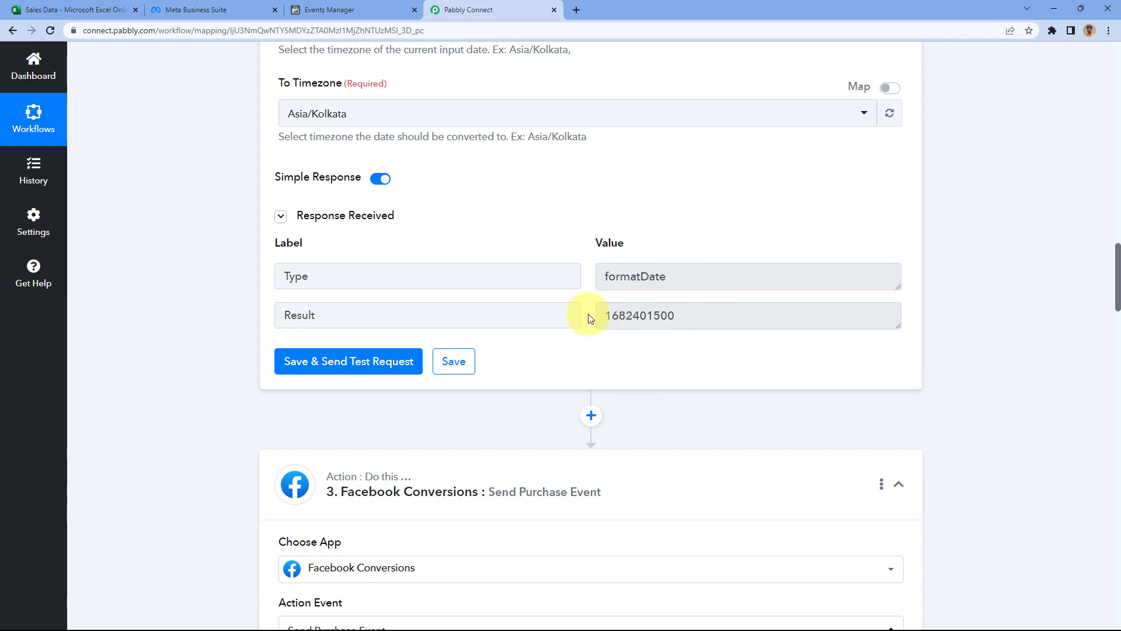
Step: Re-save the existing Facebook Conversions #7 connection of the Send Purchase Event action to reload the data available for mapping
scroll(590, 316, down, 2)
scroll(520, 272, down, 14)
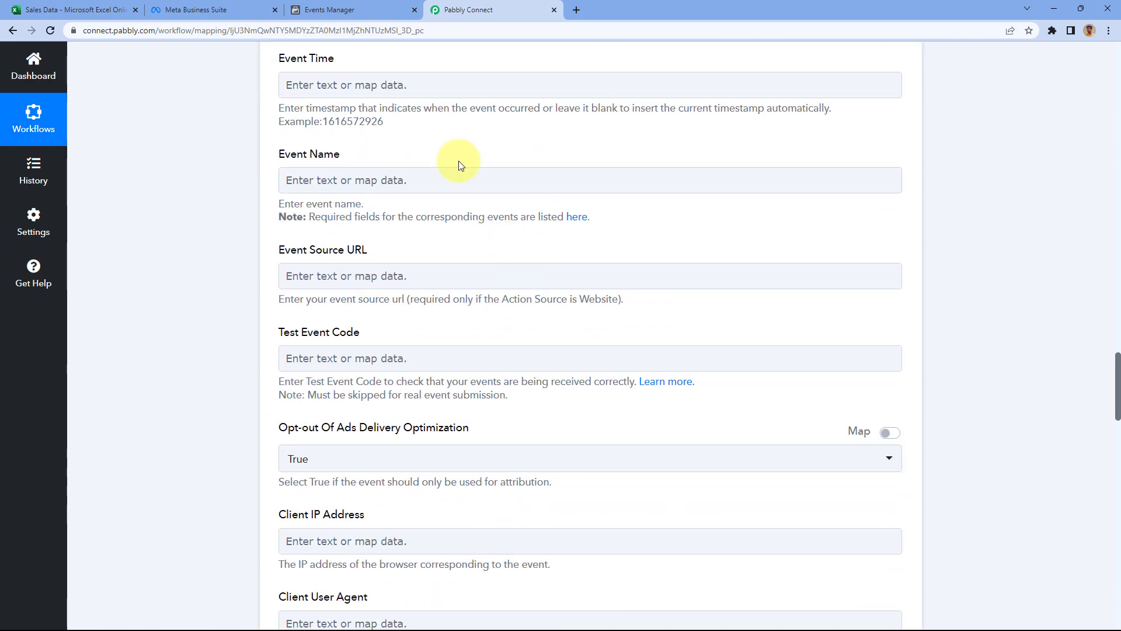
click(334, 83)
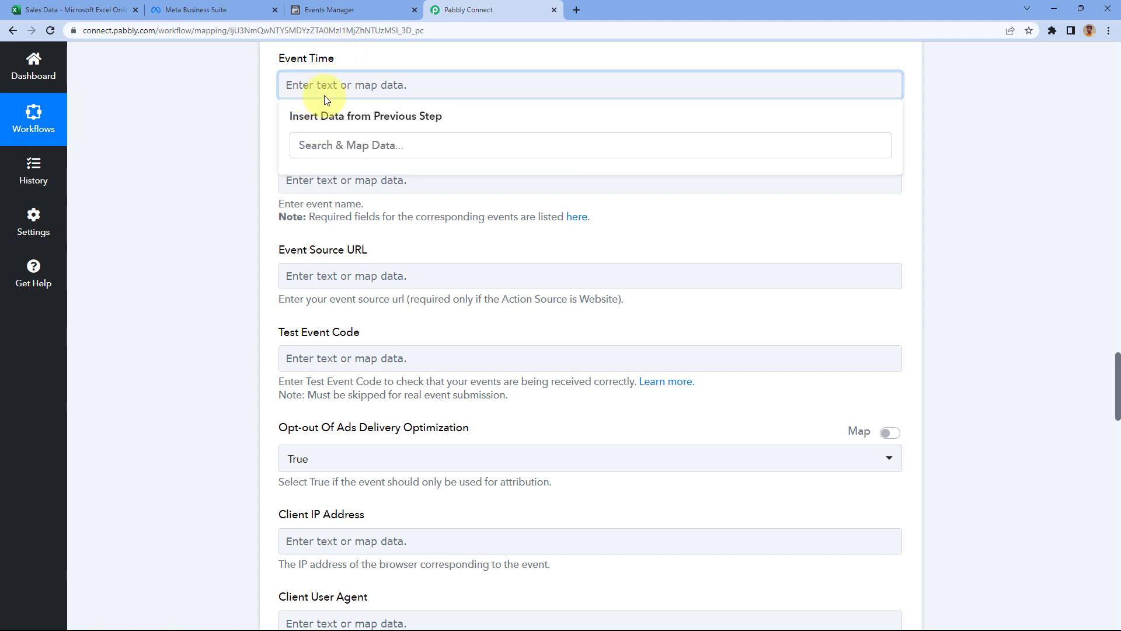
scroll(243, 136, up, 5)
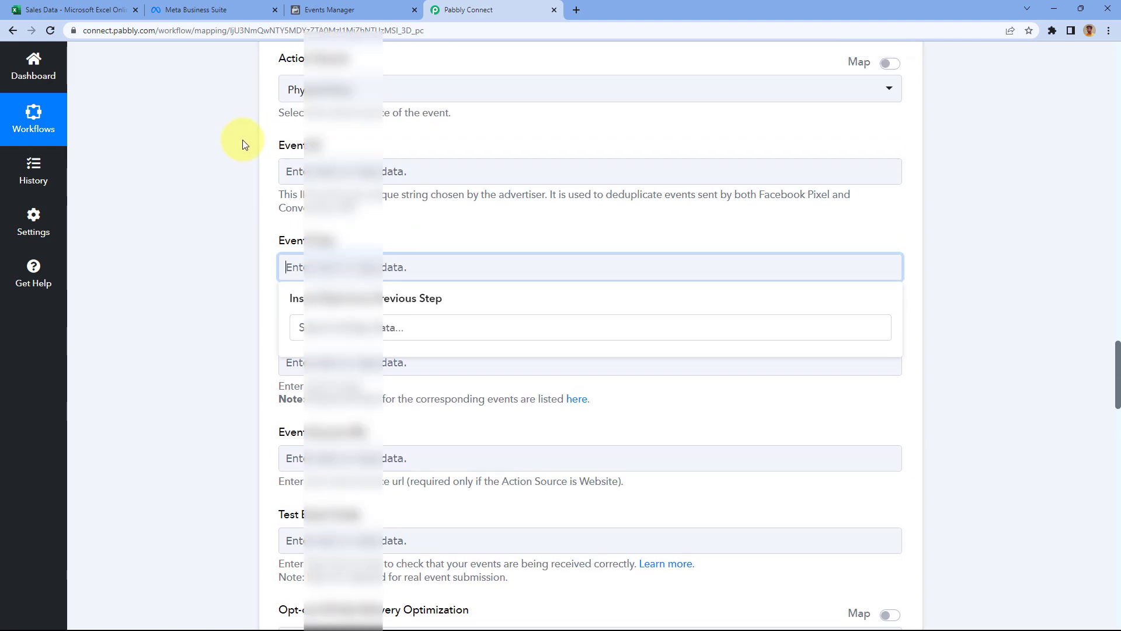
scroll(233, 168, up, 7)
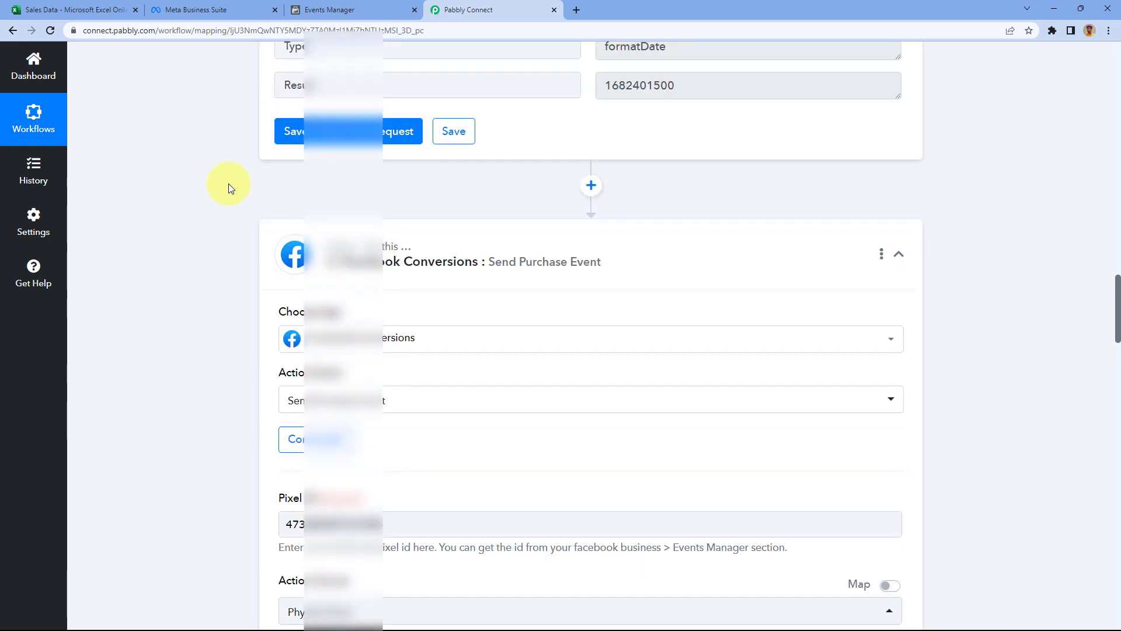
scroll(246, 139, down, 6)
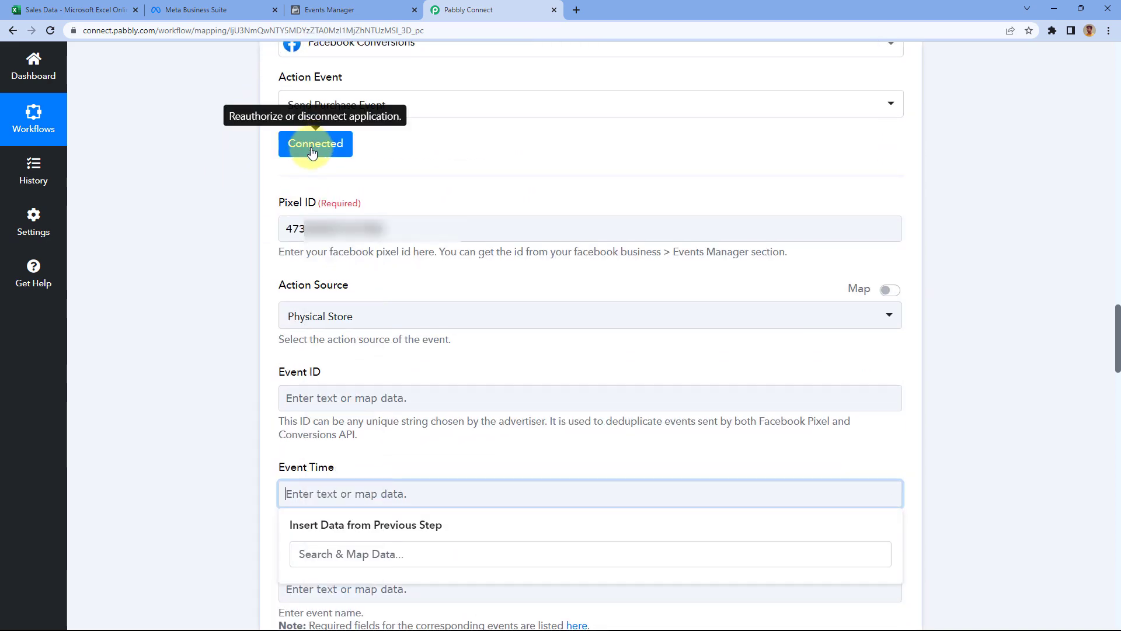
click(313, 150)
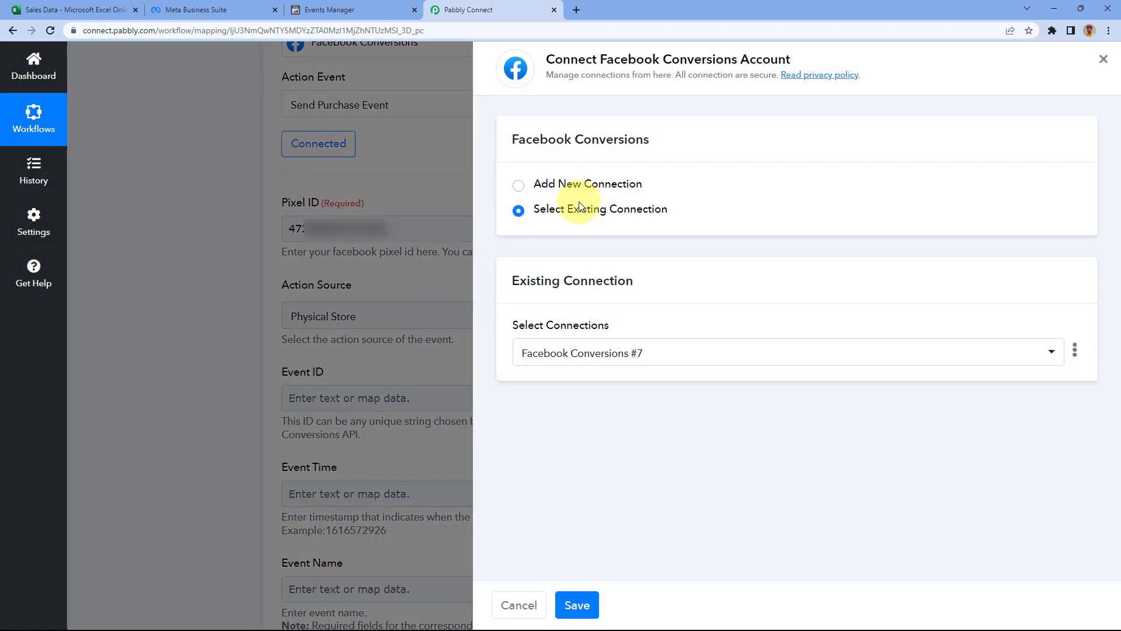
click(577, 605)
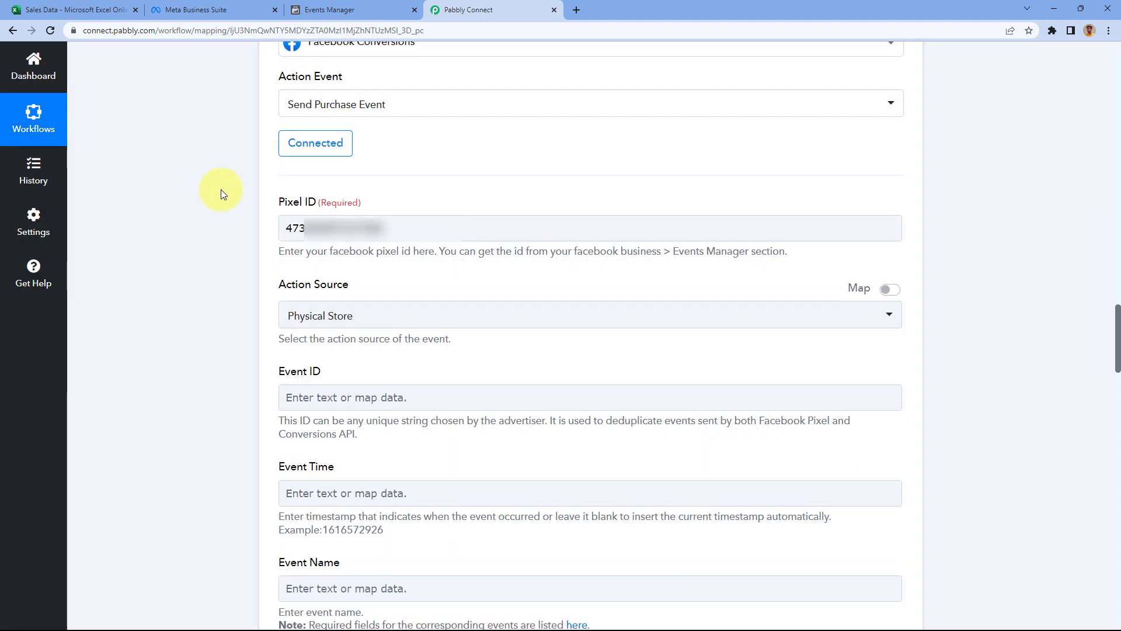
Step: Map the Event ID field to RowData 1, the order ID from the Excel trigger
scroll(220, 190, down, 5)
click(317, 109)
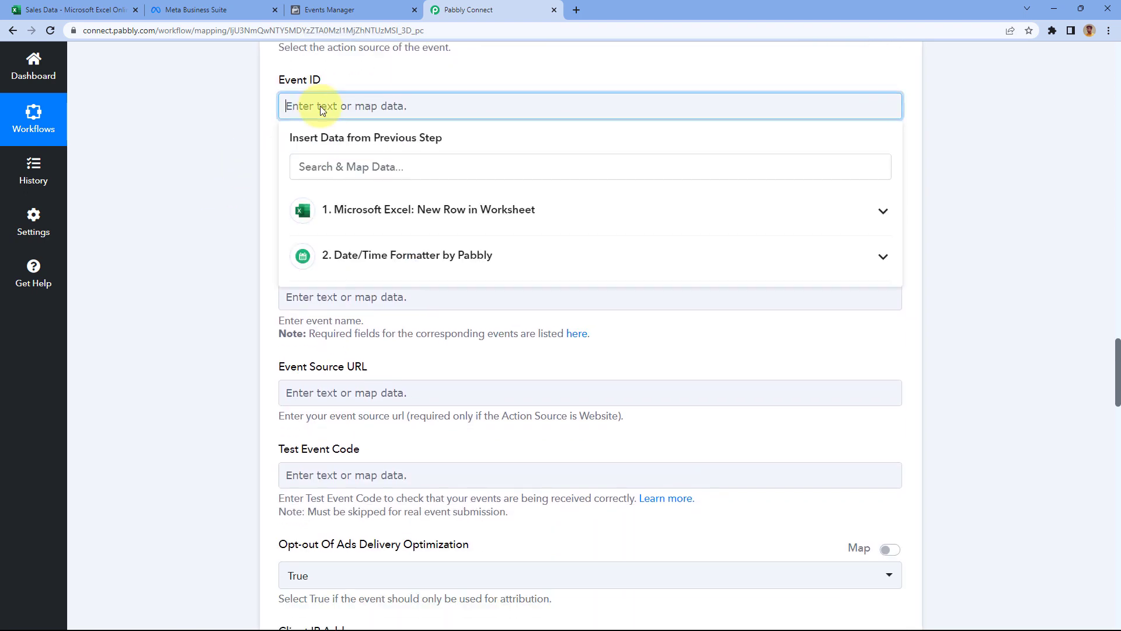
click(355, 226)
click(450, 318)
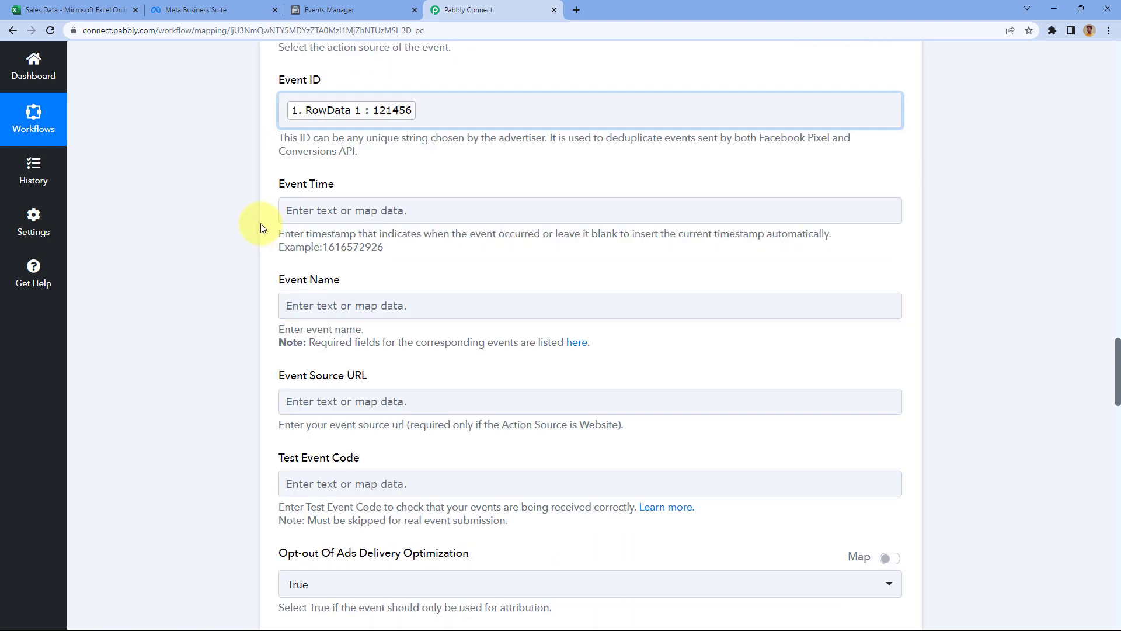
Step: Map the Event Time field to the Result value of the Date/Time Formatter
click(323, 210)
scroll(243, 215, down, 2)
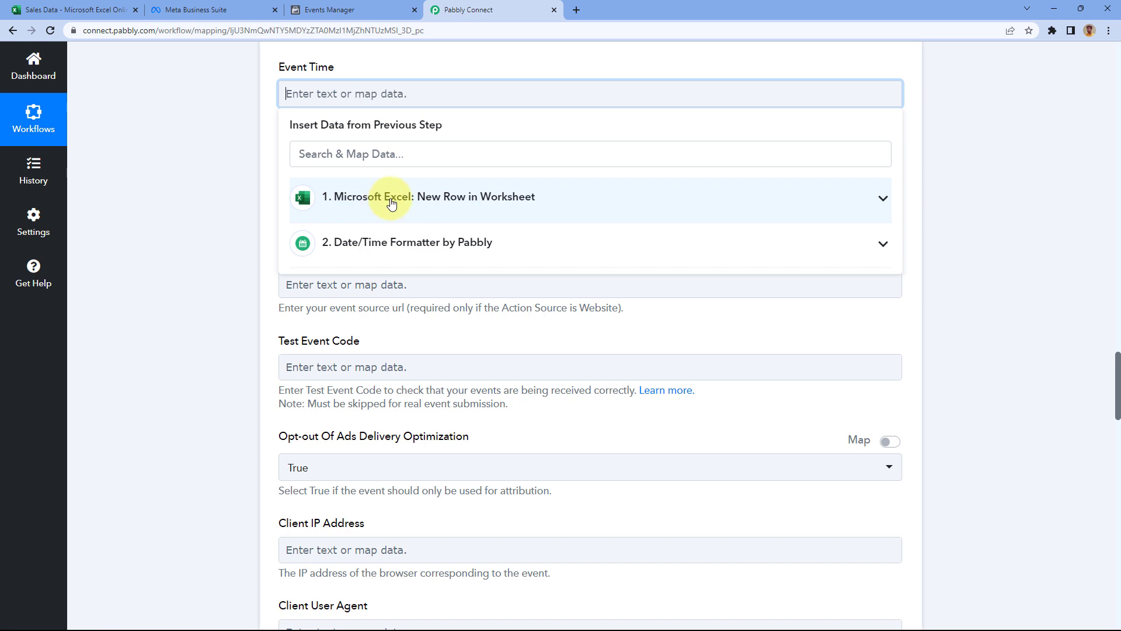
click(391, 243)
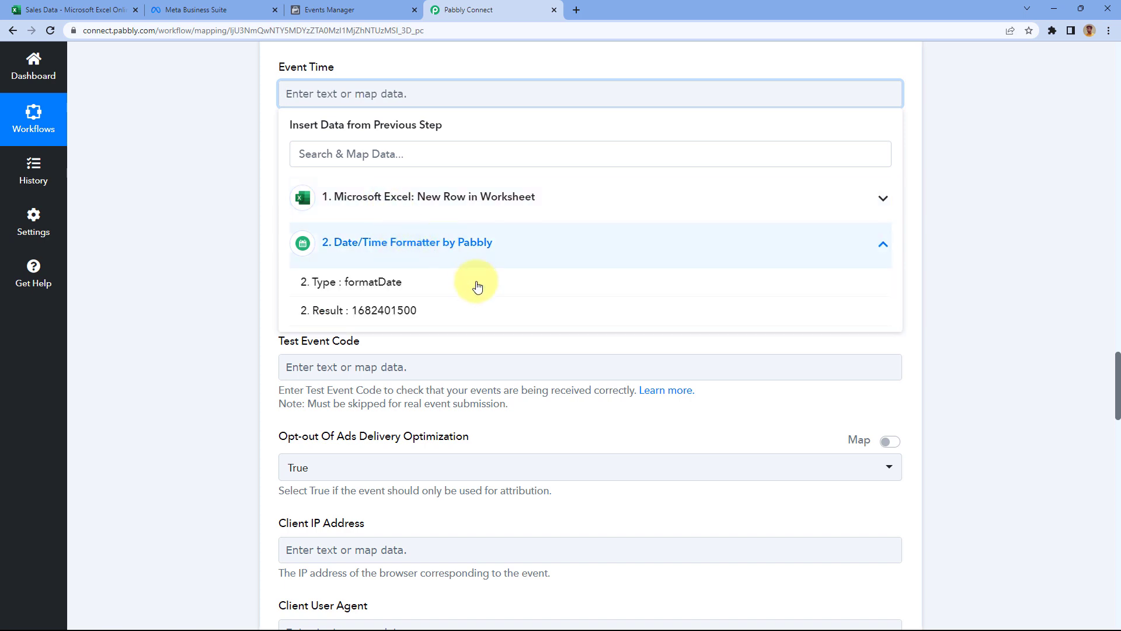
click(421, 312)
click(260, 189)
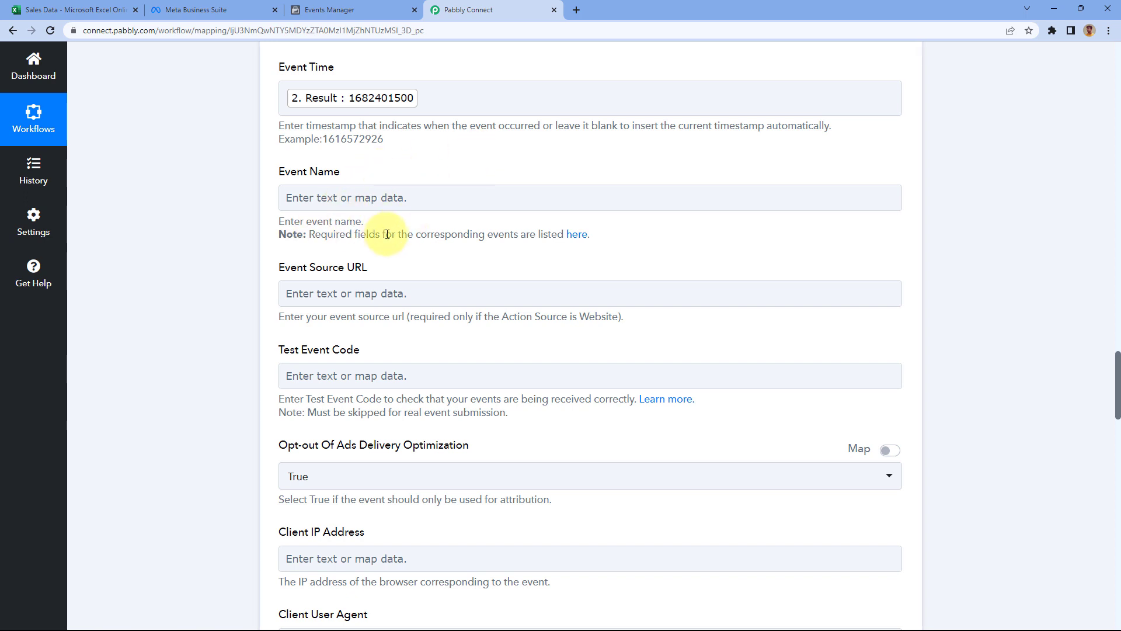
Step: Open the standard events reference linked under Event Name and copy the event name Purchase from its table
click(578, 237)
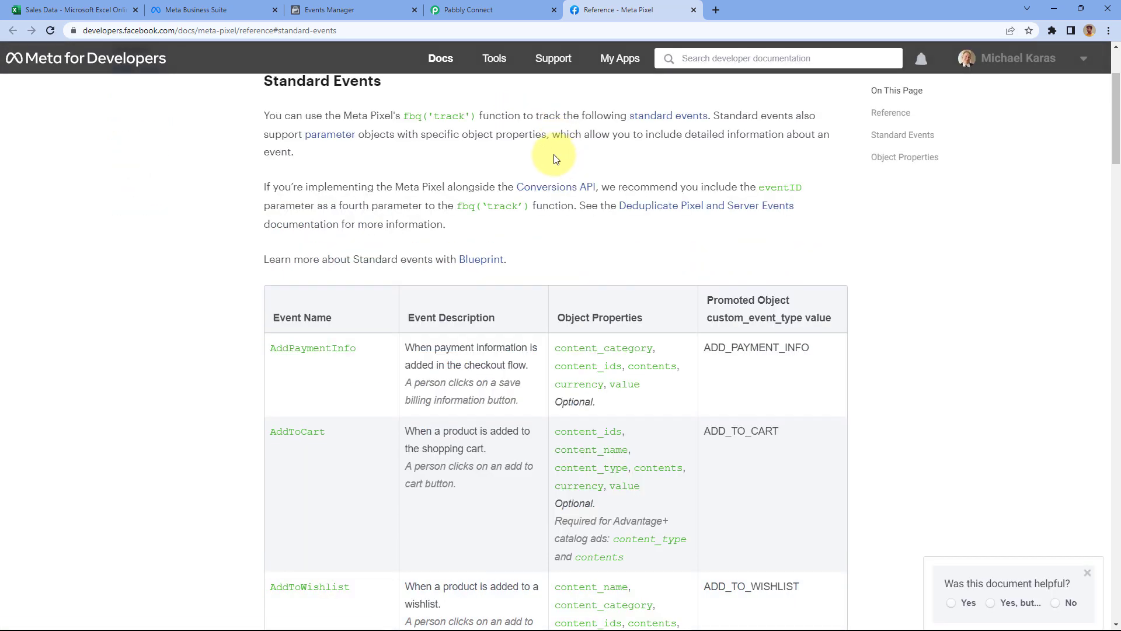
scroll(514, 143, down, 8)
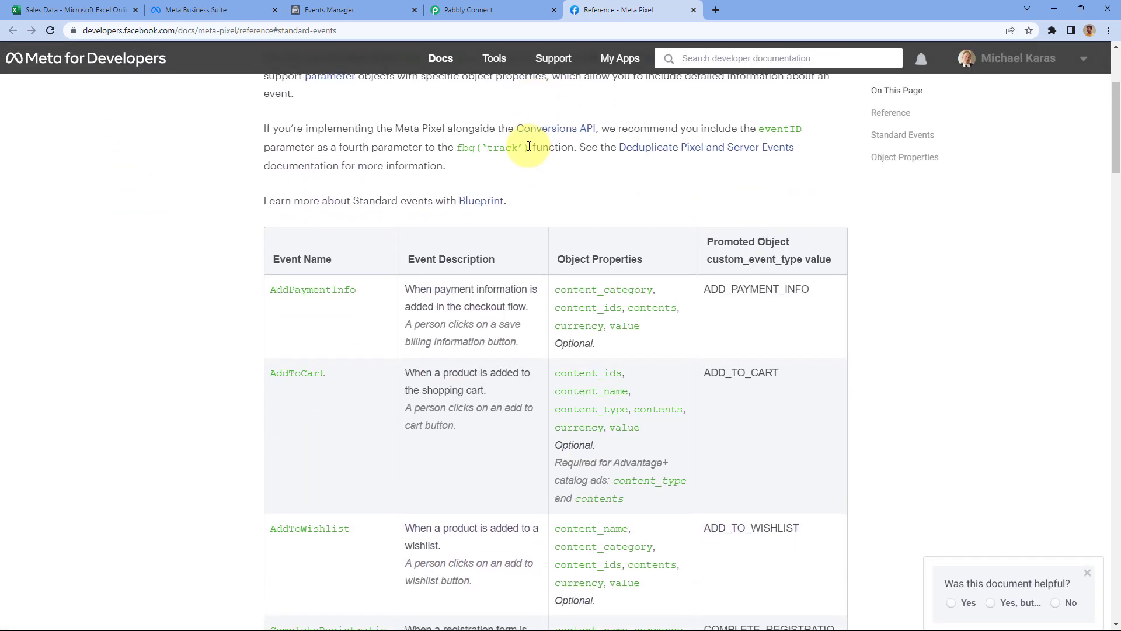
scroll(261, 140, down, 10)
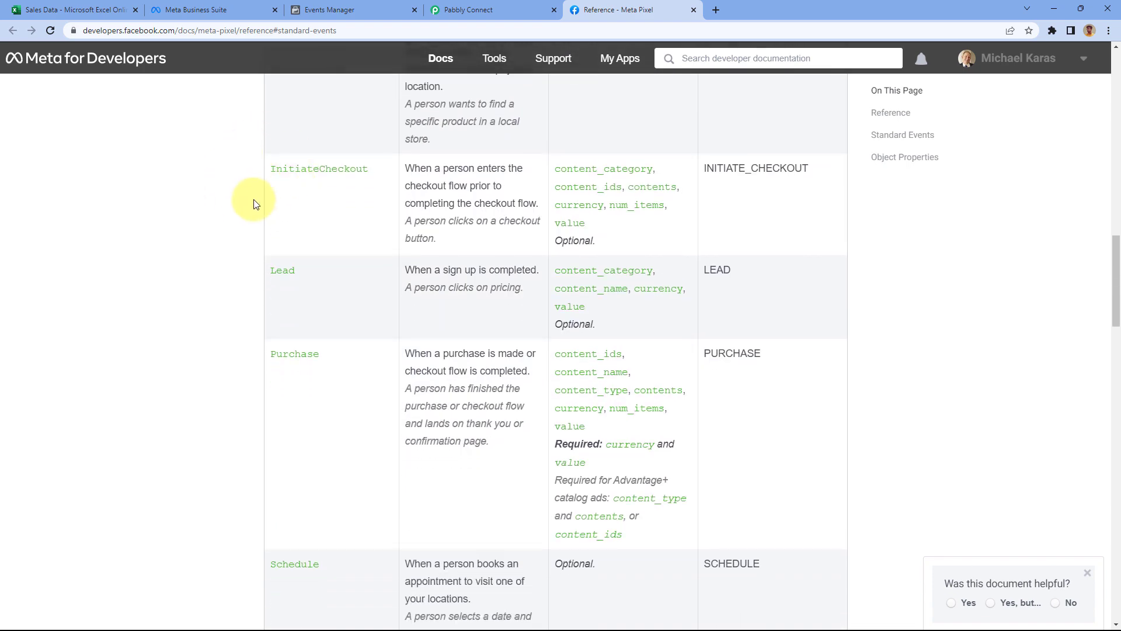
scroll(258, 296, down, 2)
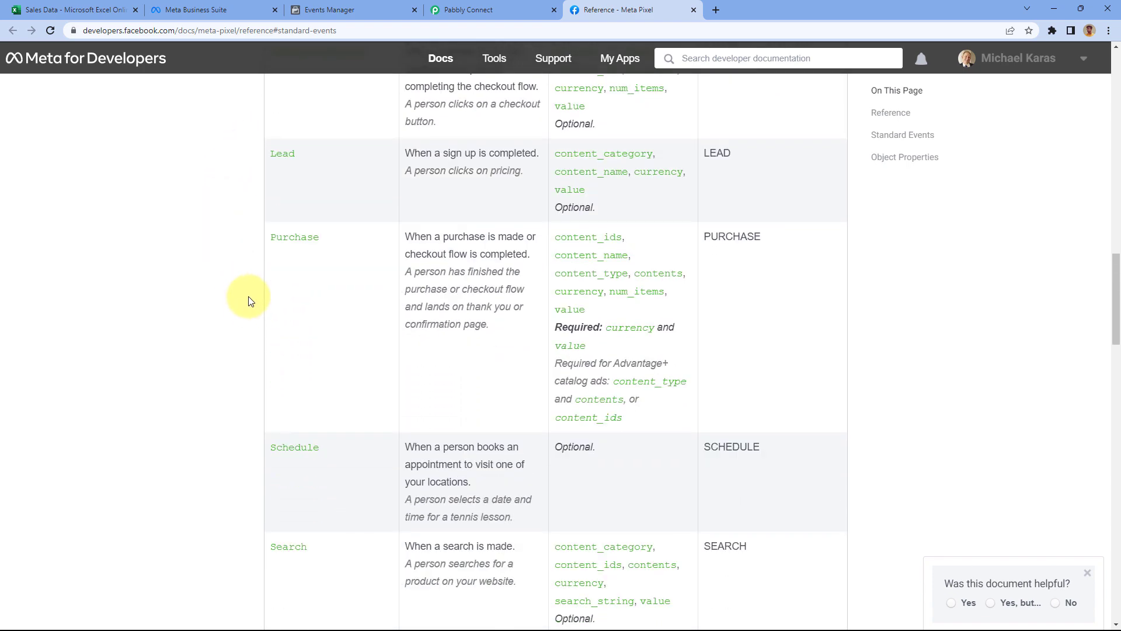
double_click(282, 240)
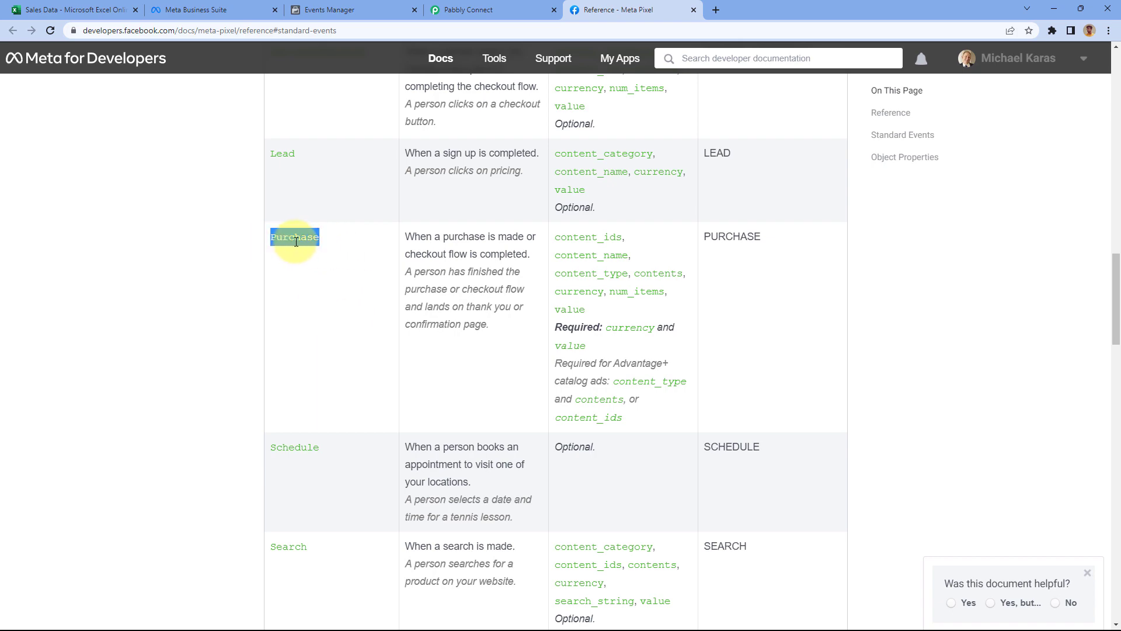
right_click(295, 240)
click(318, 252)
Step: Compare the order row in the Sales Data spreadsheet with the Purchase entry in the Meta Pixel reference
click(102, 7)
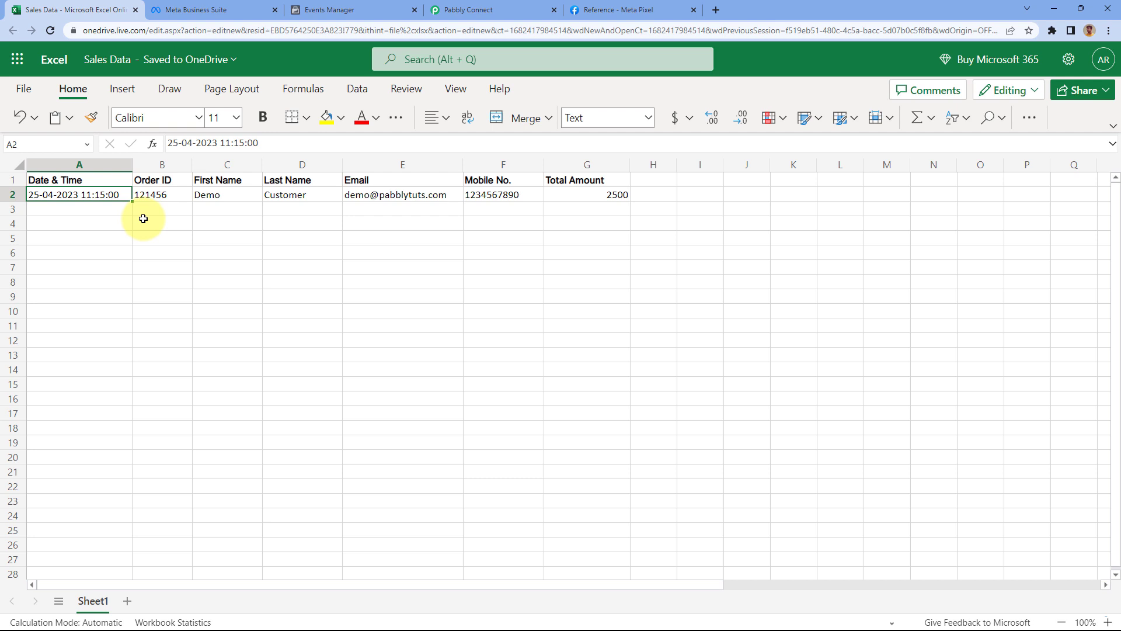
click(590, 9)
drag(327, 237, 264, 231)
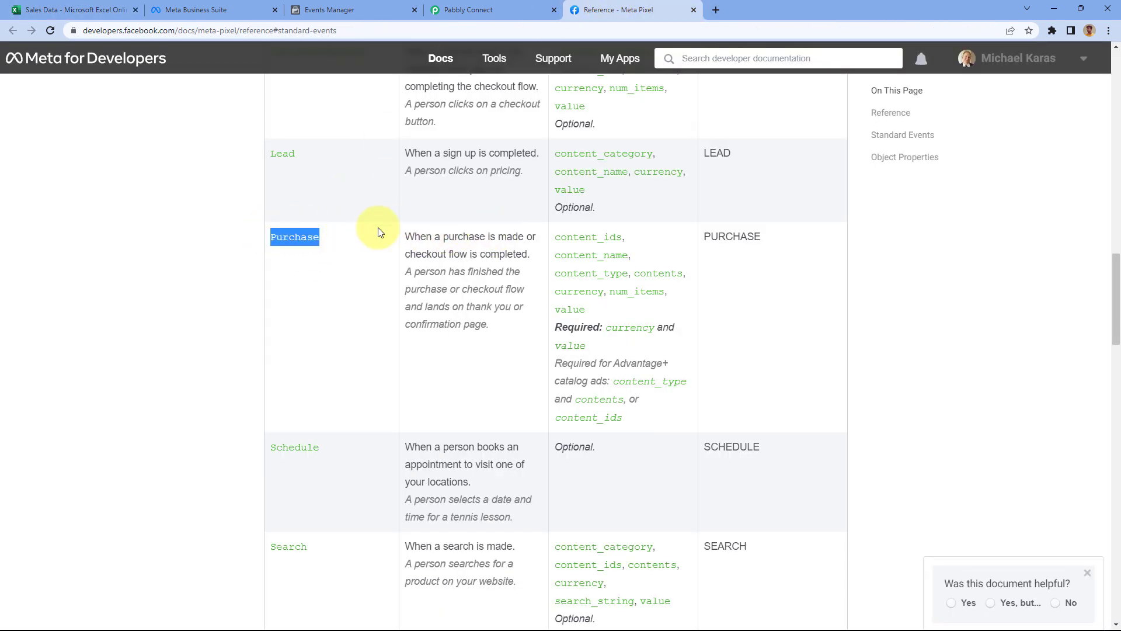
Step: Copy the Purchase event name from the Meta Pixel reference and paste it into the Event Name field in Pabbly Connect
right_click(320, 242)
click(326, 247)
click(344, 241)
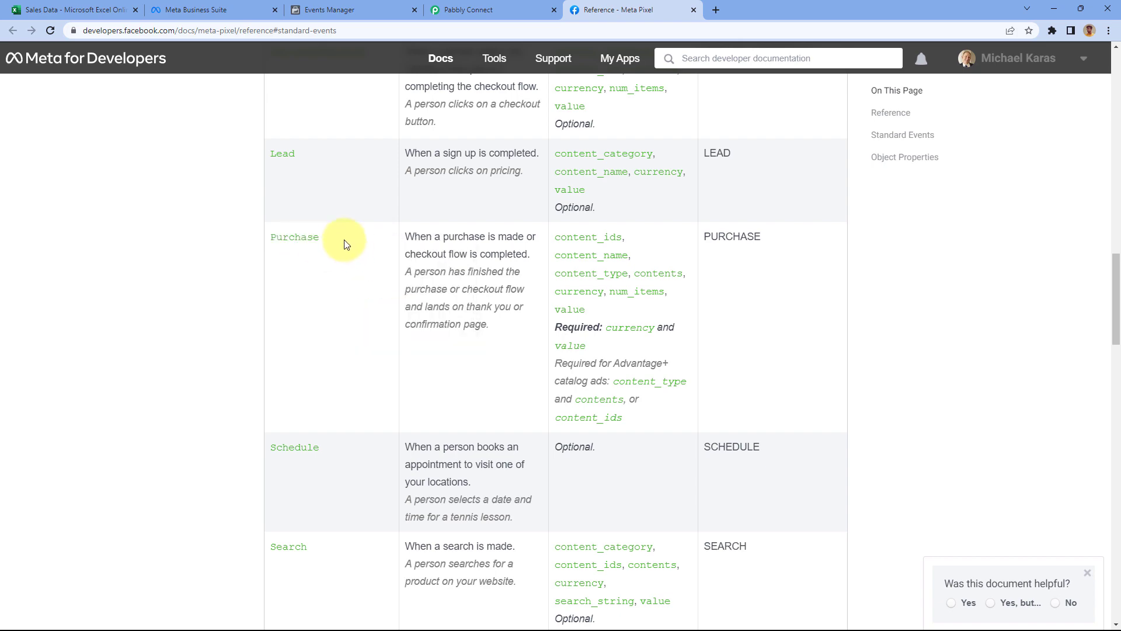
scroll(264, 233, up, 1)
click(502, 9)
click(323, 201)
right_click(323, 201)
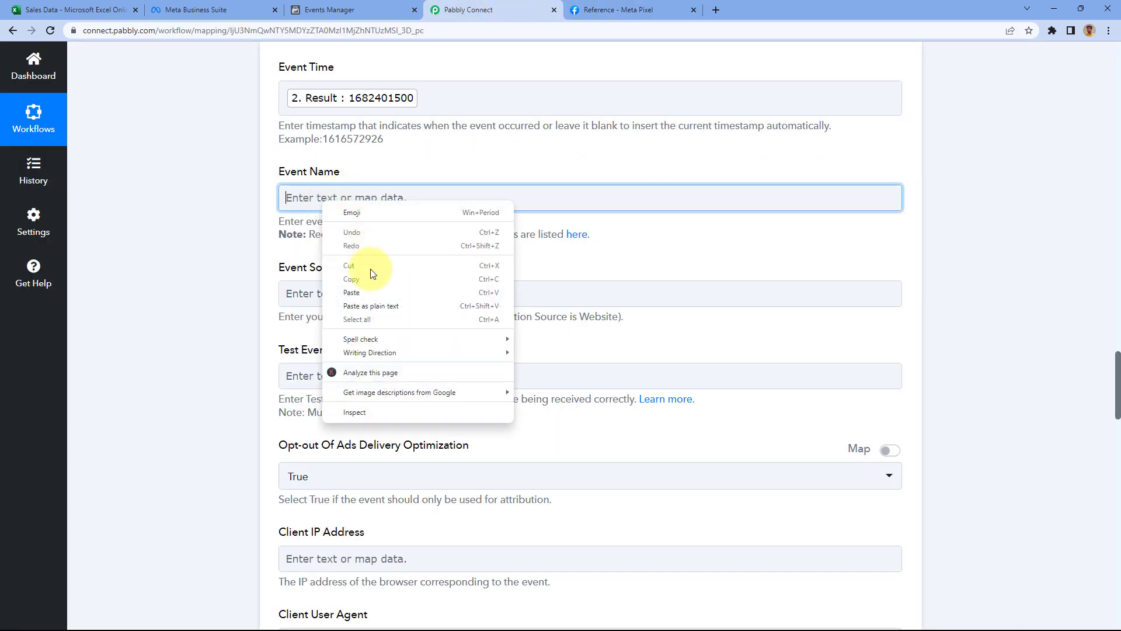
click(326, 290)
Step: Look through the other standard events in the Meta Pixel reference table and return to the Pabbly Connect workflow
click(629, 10)
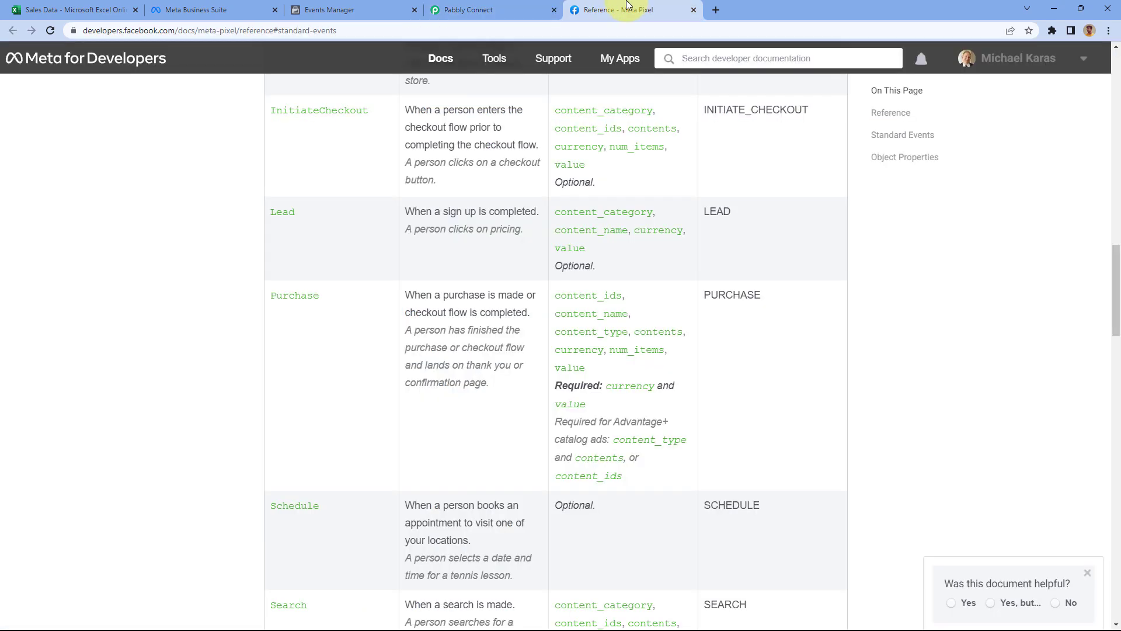
scroll(277, 209, up, 4)
scroll(277, 209, up, 10)
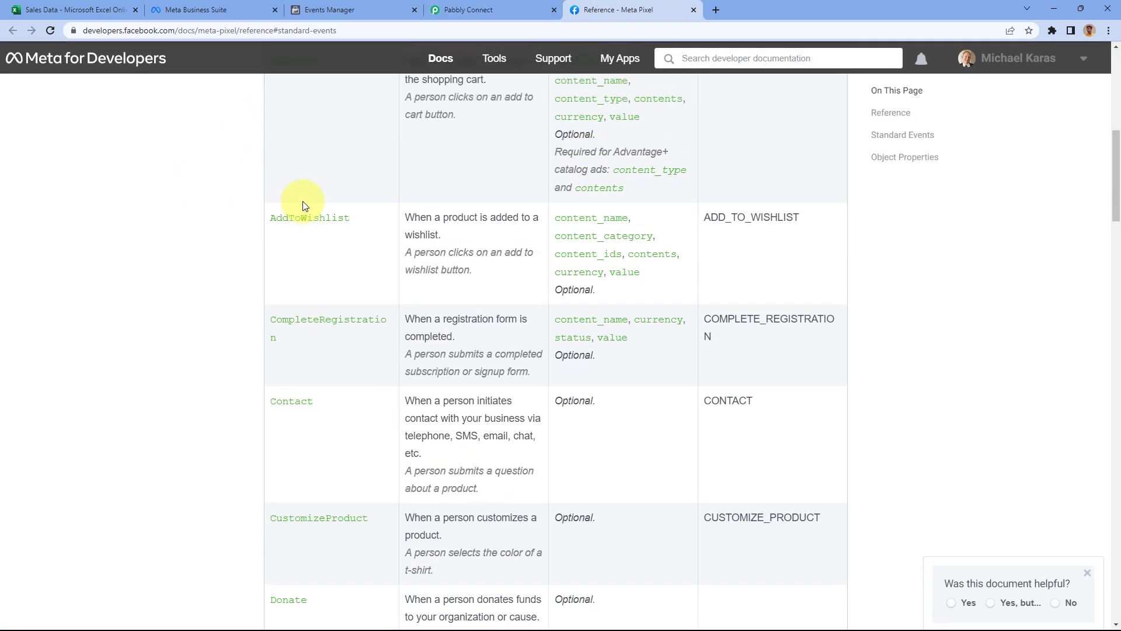
scroll(320, 152, down, 15)
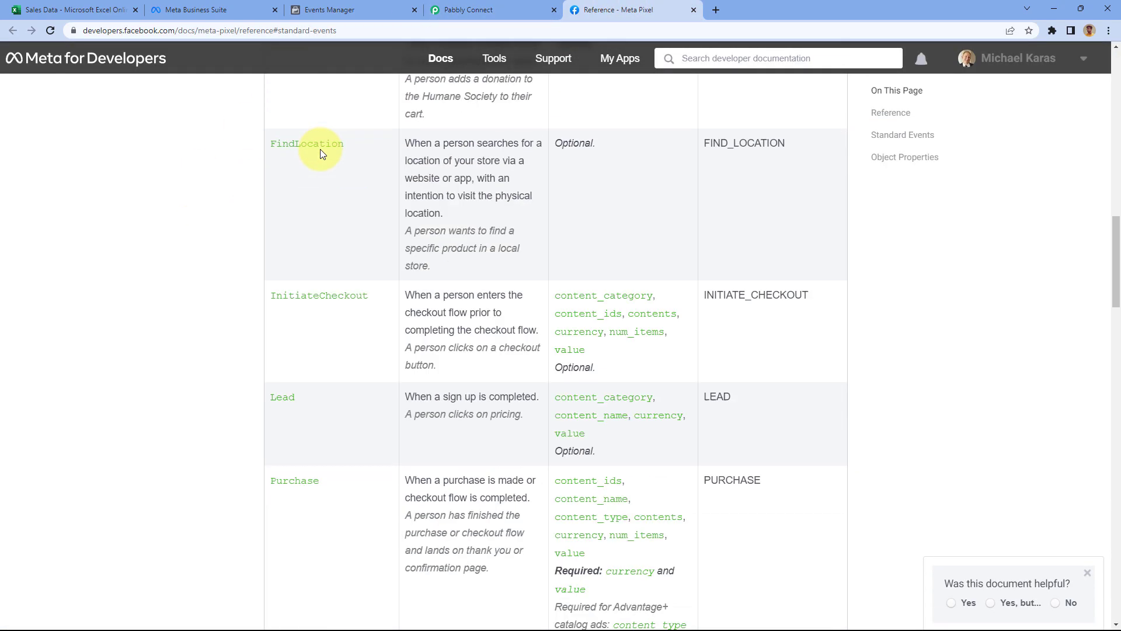
scroll(336, 186, down, 5)
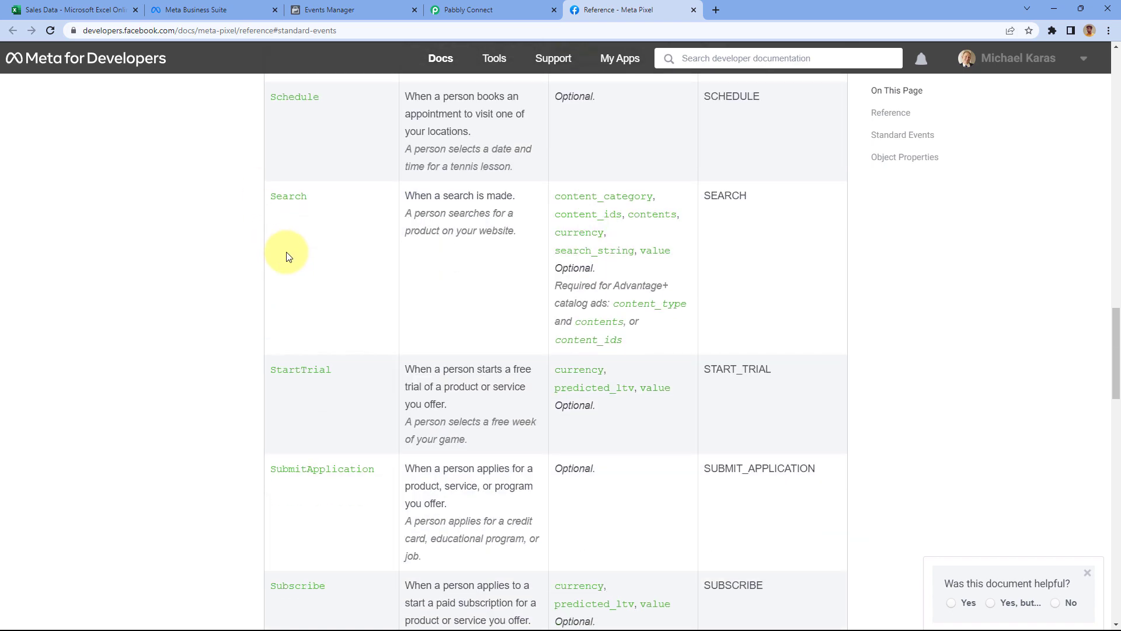
scroll(280, 303, down, 2)
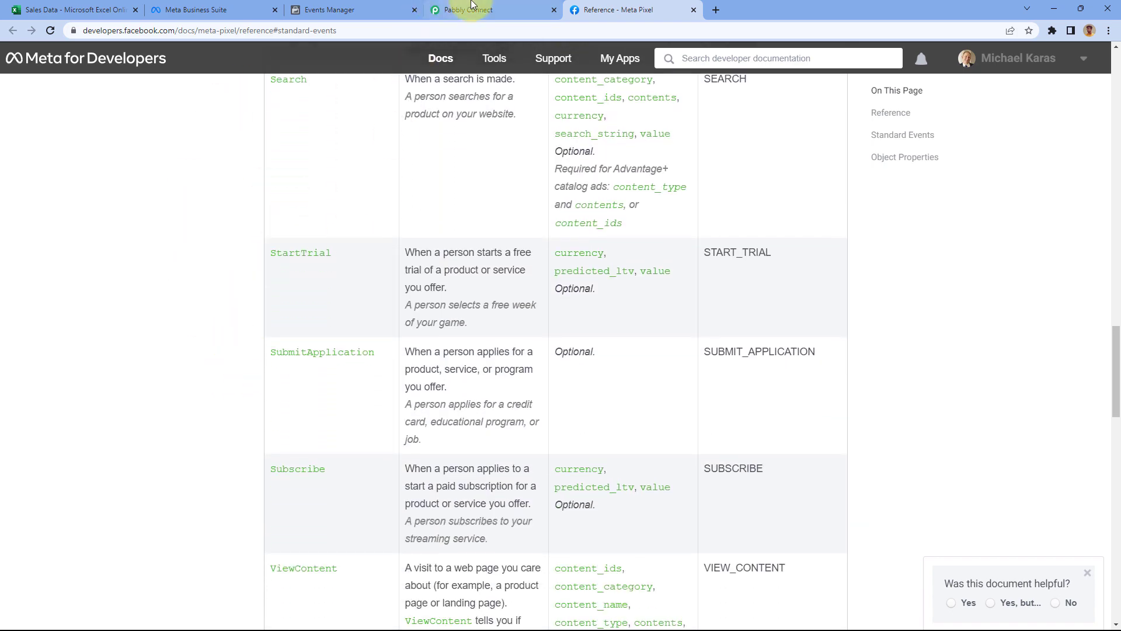
click(474, 7)
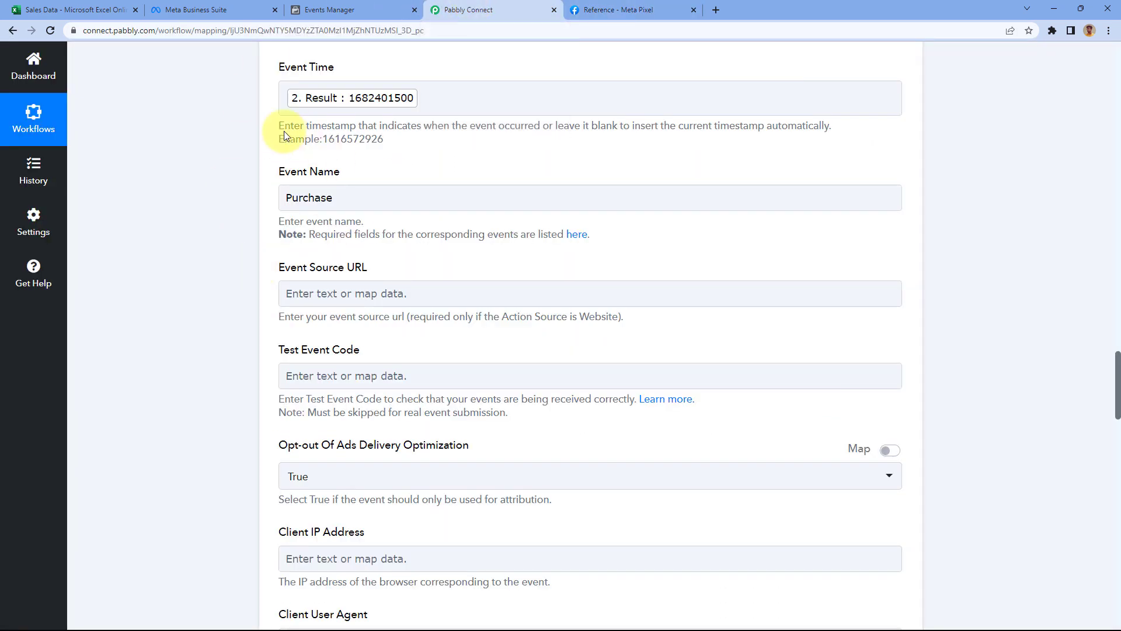
Step: Copy the server test event code from the Ultimate Review – Facebook pixel's test events in Events Manager
scroll(247, 209, down, 2)
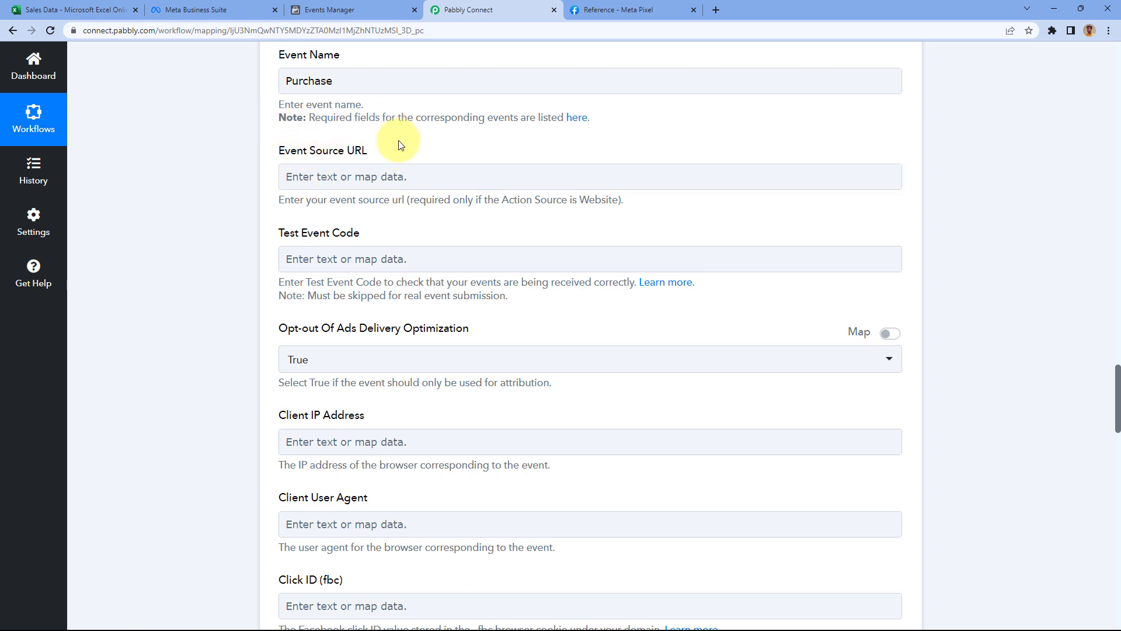
scroll(399, 147, down, 2)
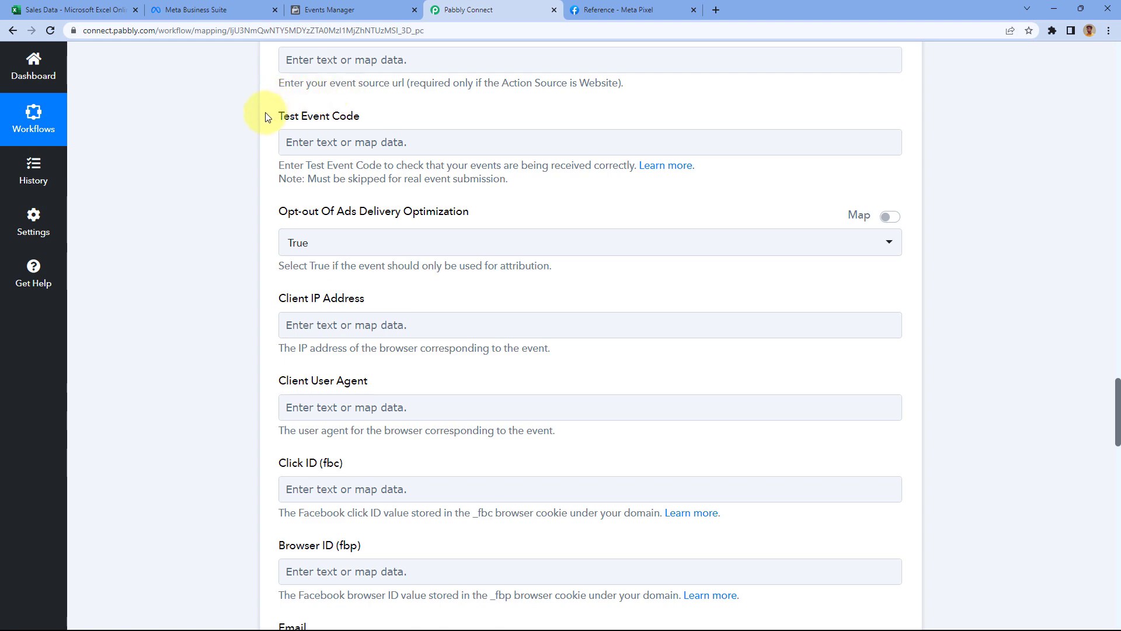
click(364, 9)
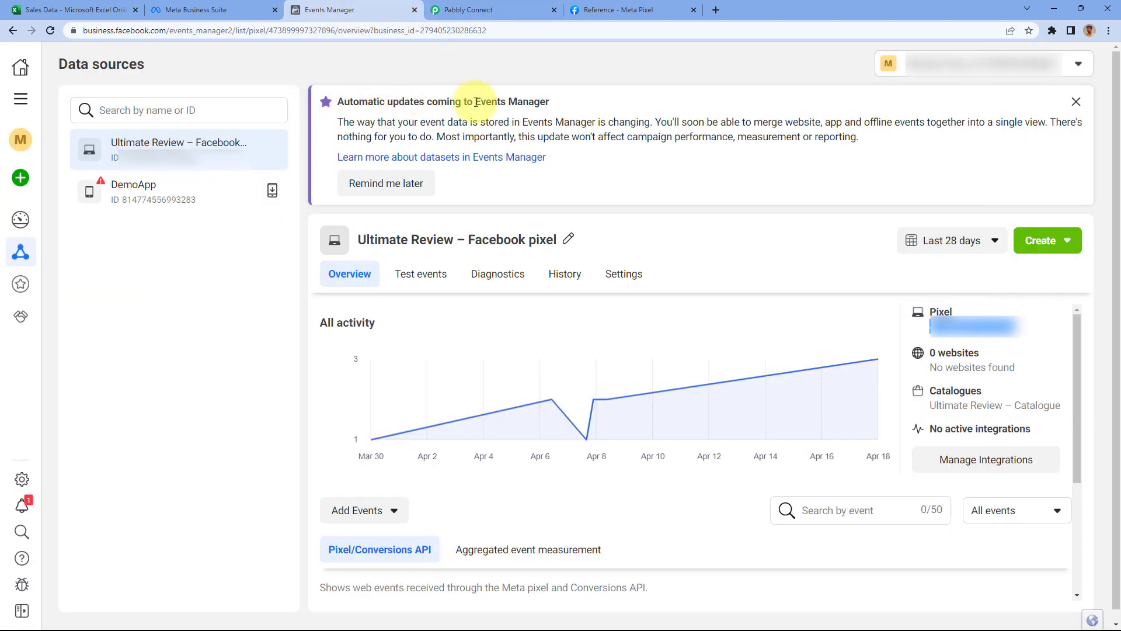
click(430, 282)
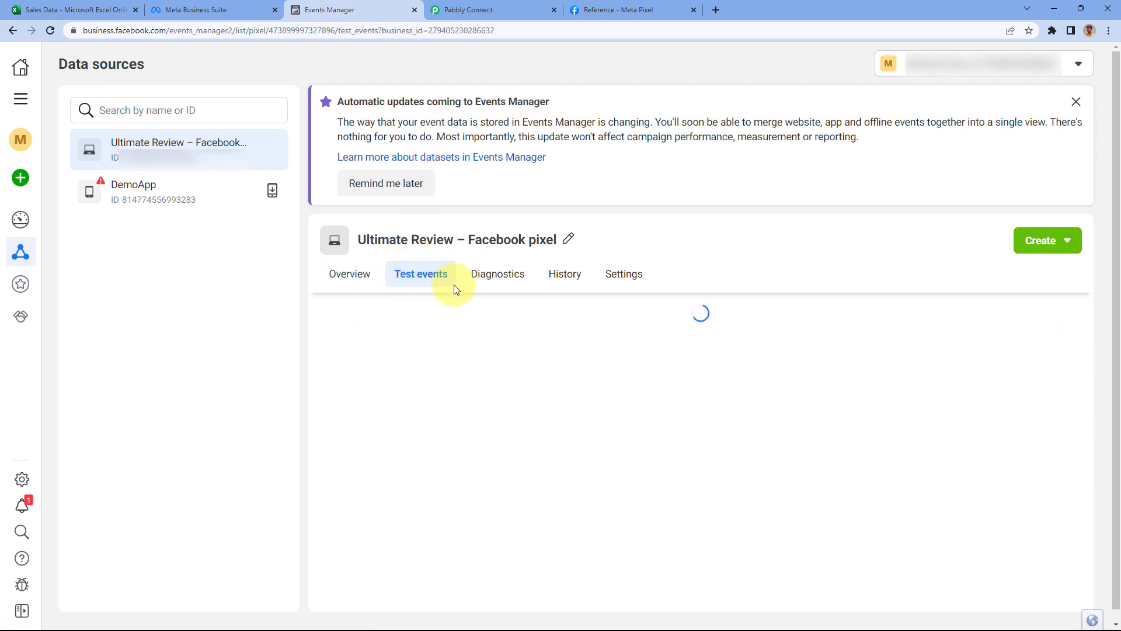
scroll(525, 327, down, 4)
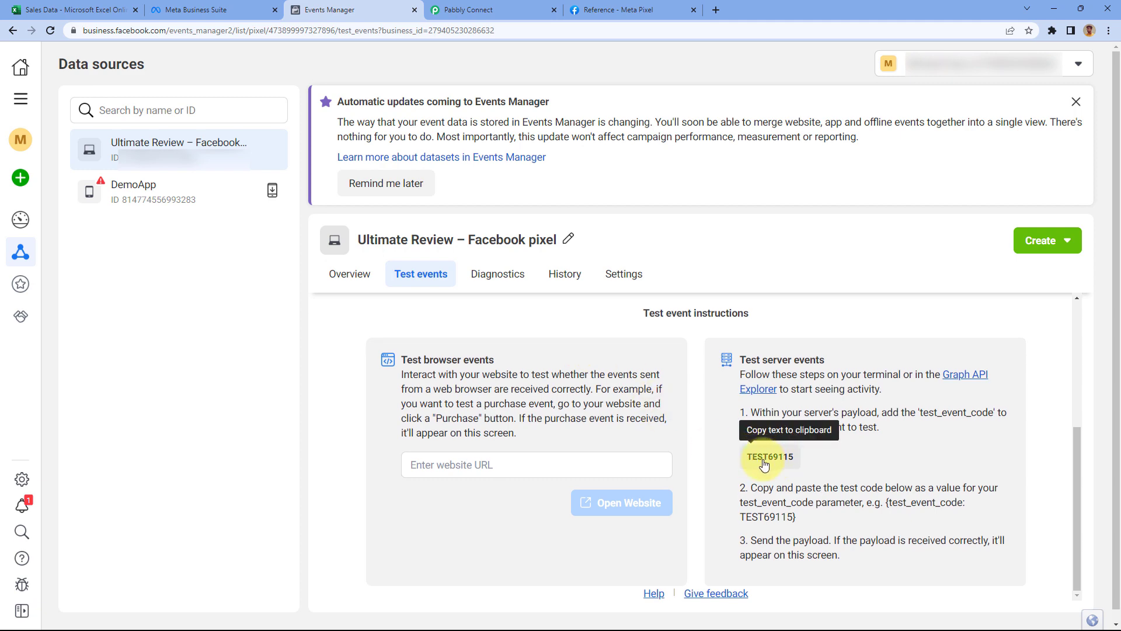
click(764, 464)
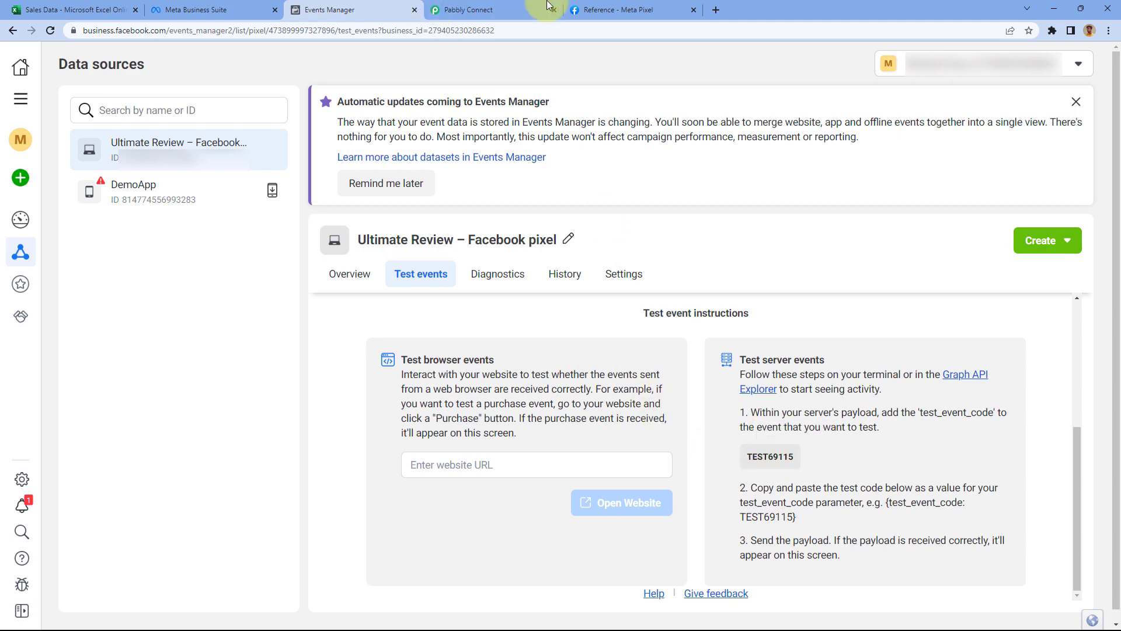
Step: Paste the copied test code into the Test Event Code field of the Pabbly Connect action
click(513, 7)
click(325, 143)
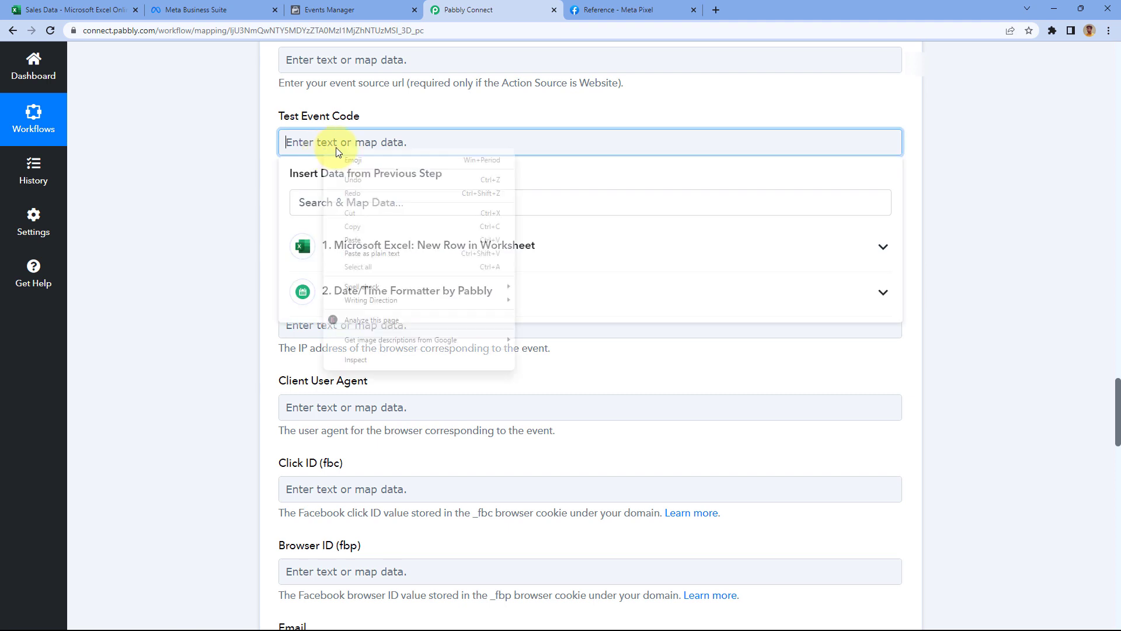
right_click(324, 147)
click(369, 245)
click(242, 164)
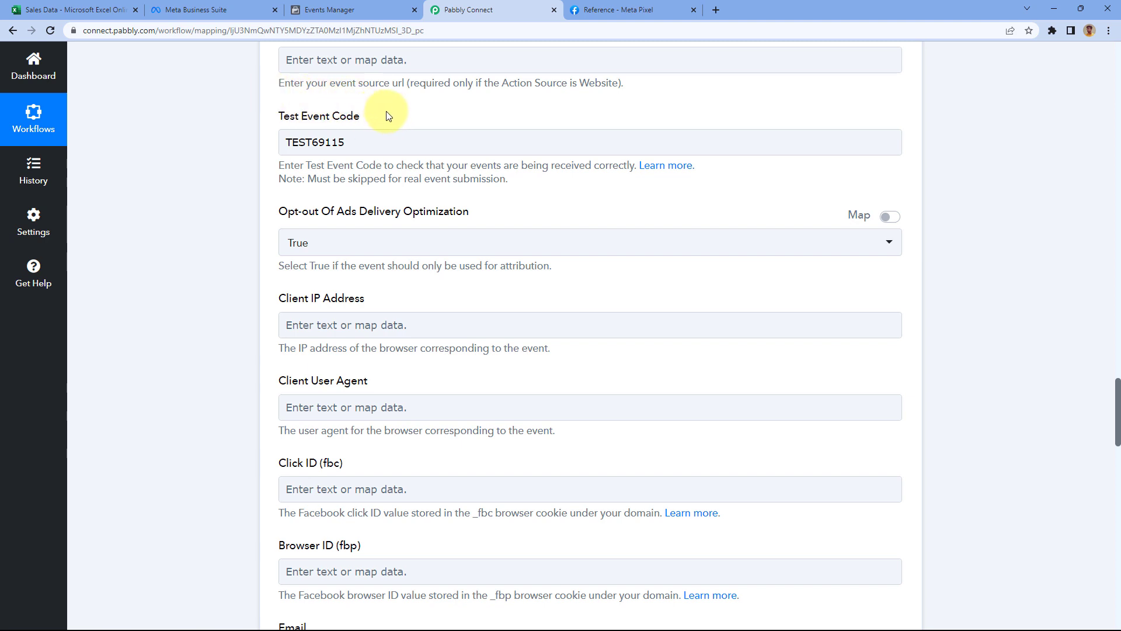
click(378, 140)
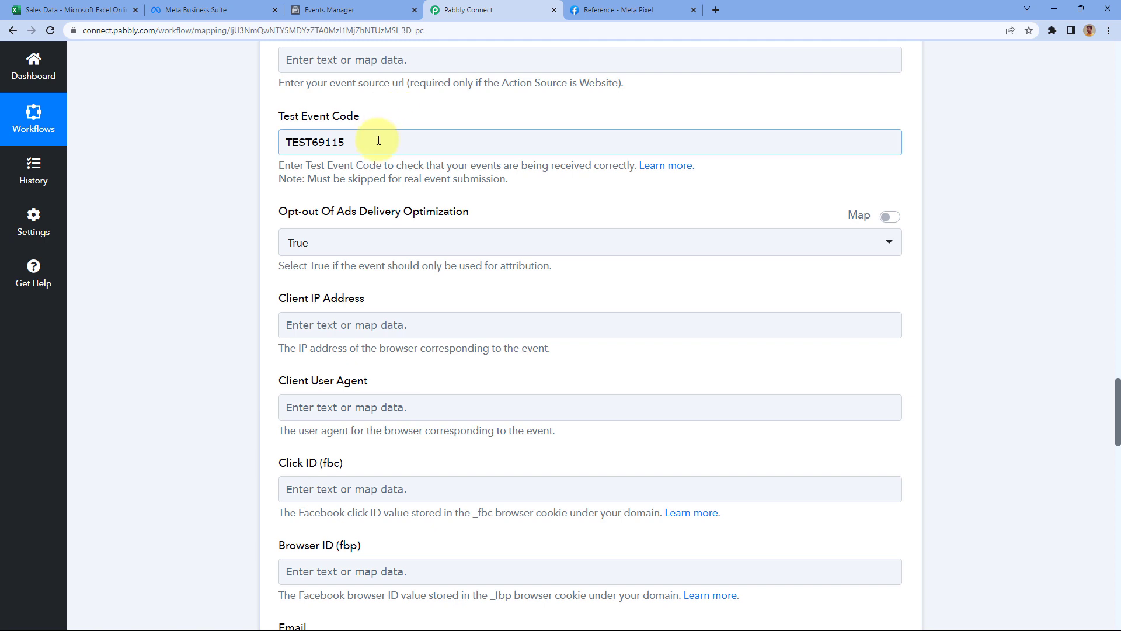
click(273, 143)
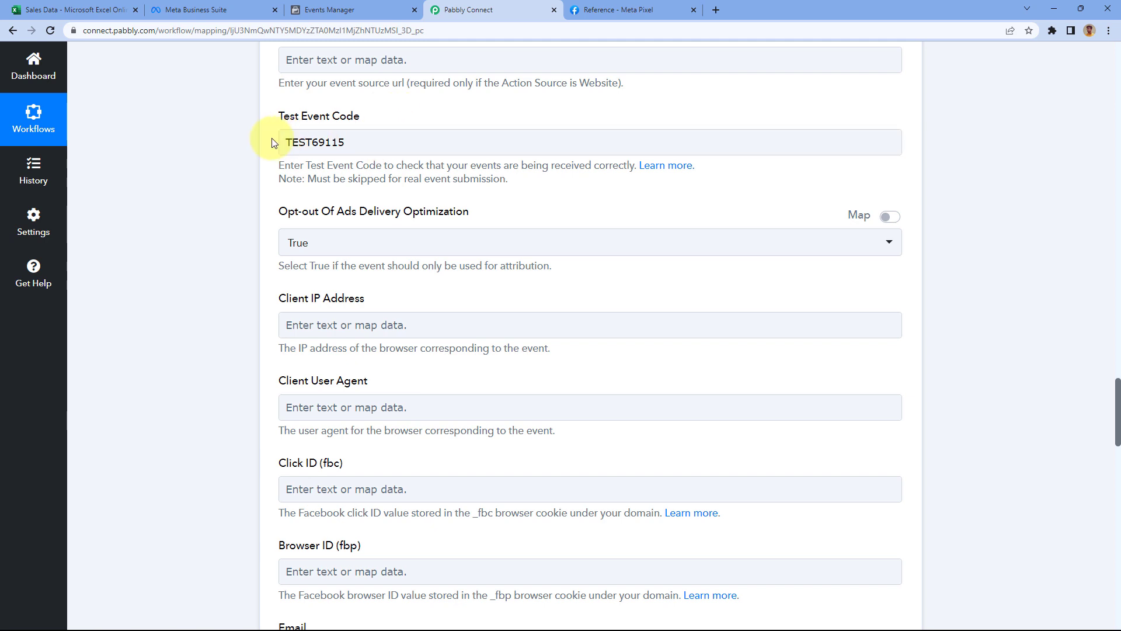
Step: Set Opt-out Of Ads Delivery Optimization to False
scroll(273, 143, down, 1)
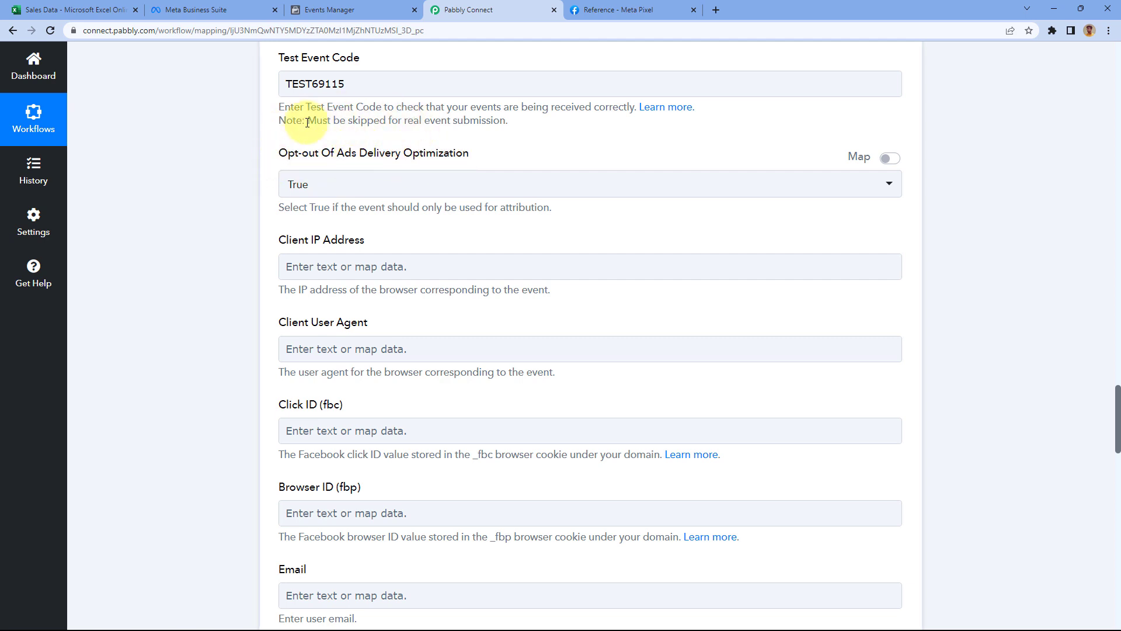
click(302, 184)
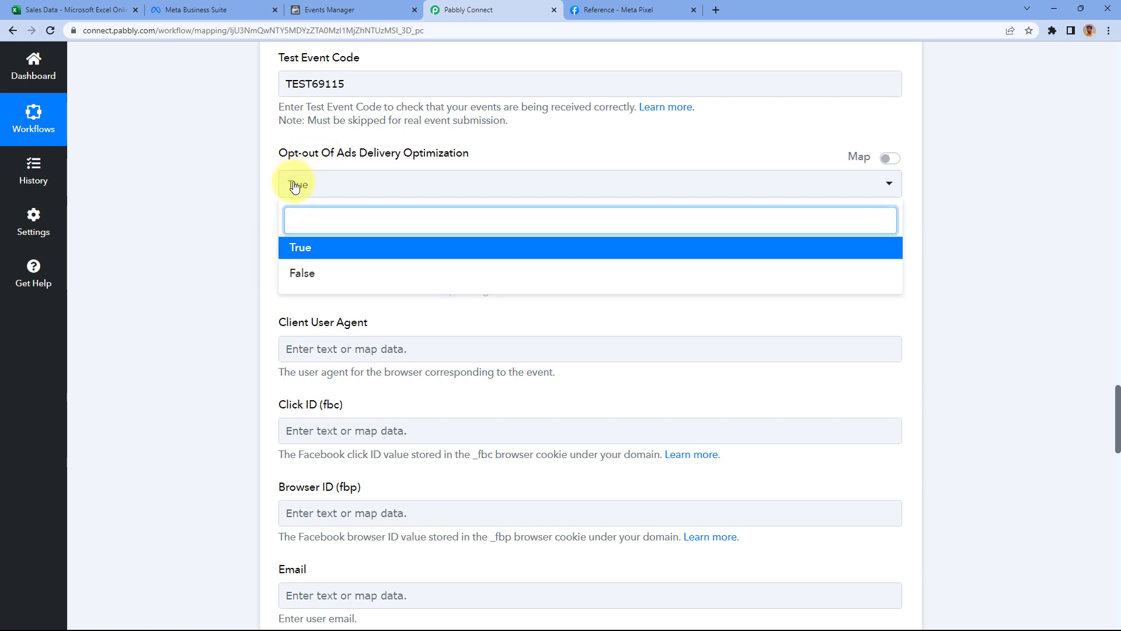
click(263, 186)
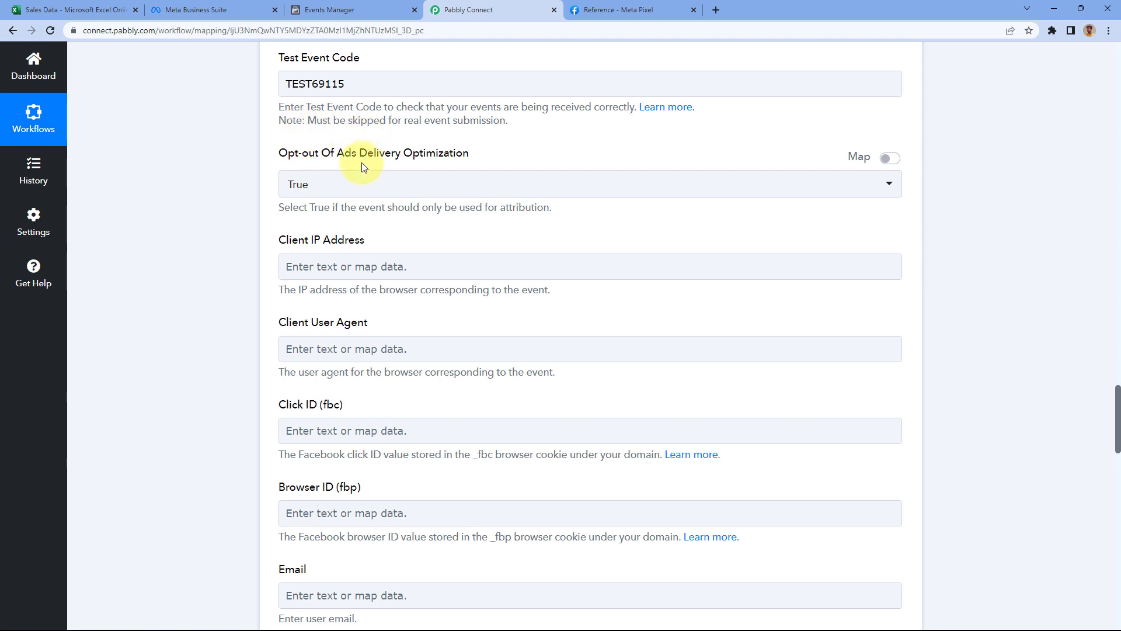
click(320, 186)
click(308, 274)
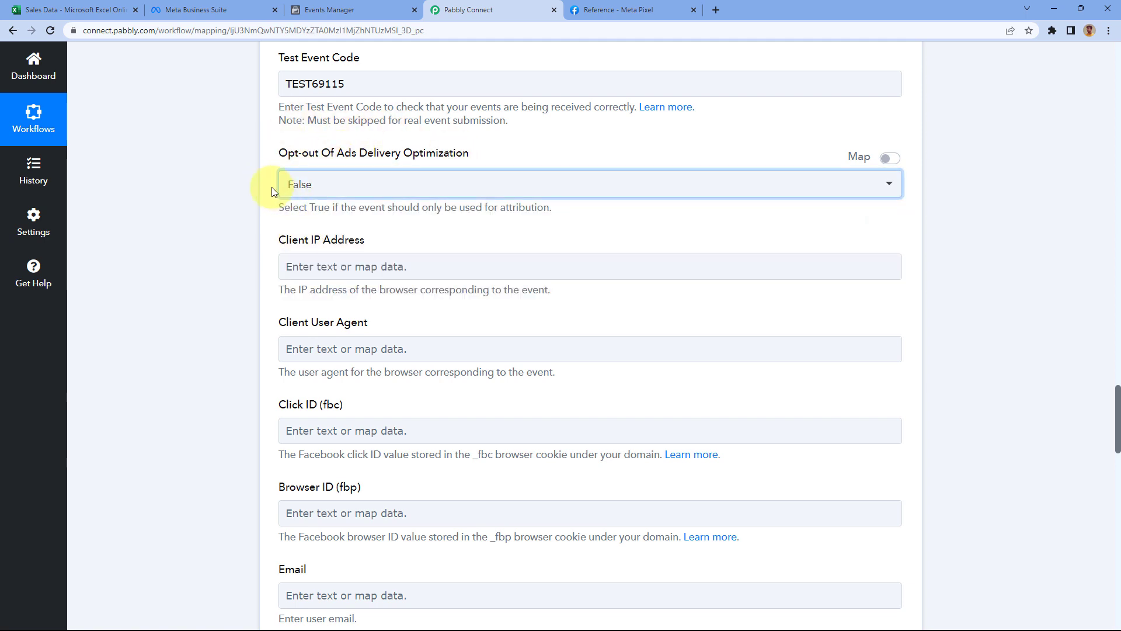
Step: Review the client, browser ID and customer detail fields, and check which customer data the Sales Data spreadsheet provides
scroll(272, 187, down, 2)
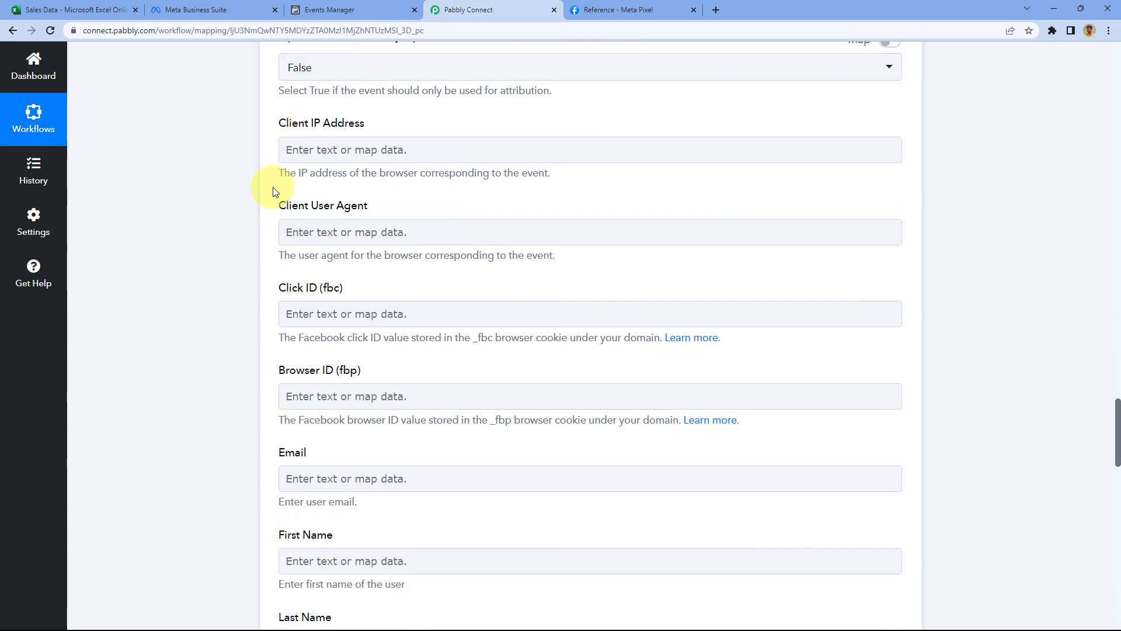
click(286, 153)
scroll(286, 153, up, 1)
scroll(296, 192, down, 3)
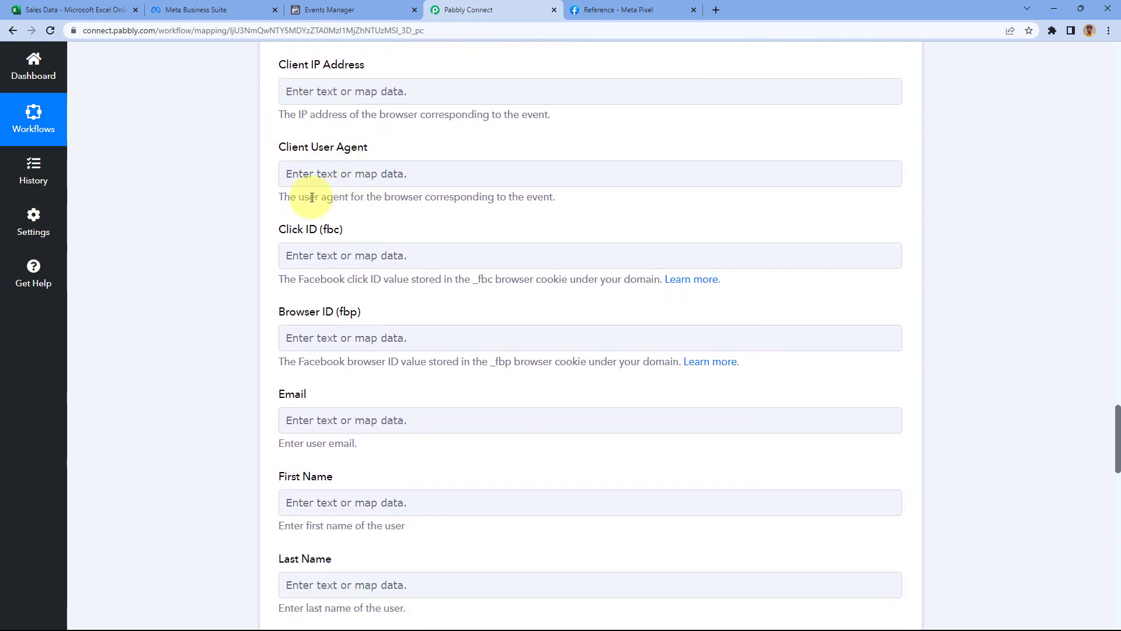
click(314, 188)
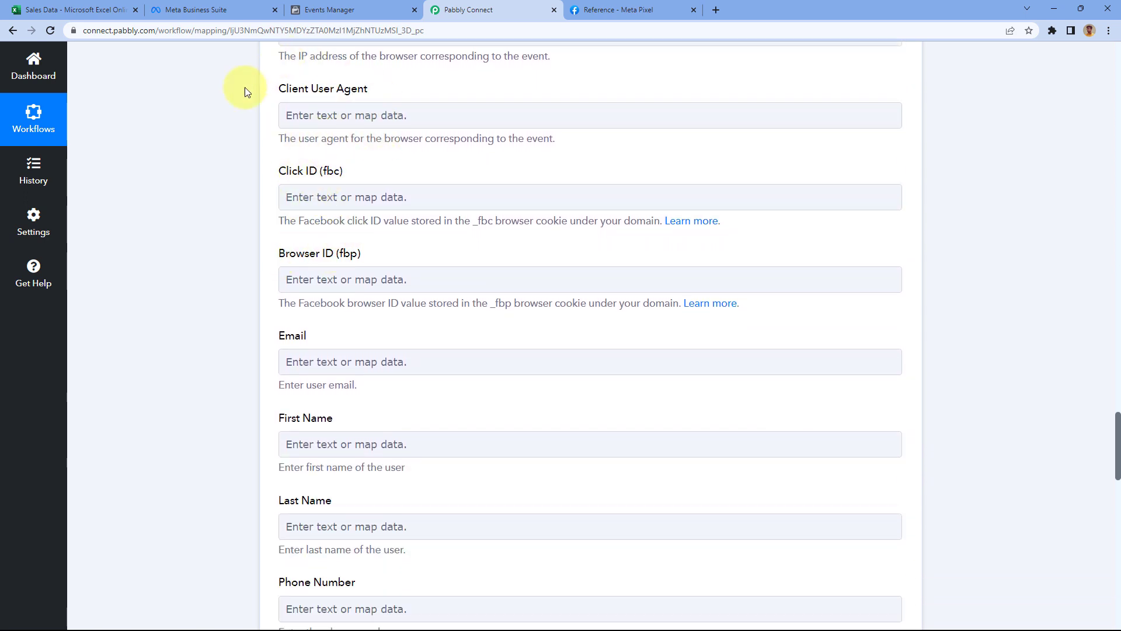
scroll(379, 176, up, 1)
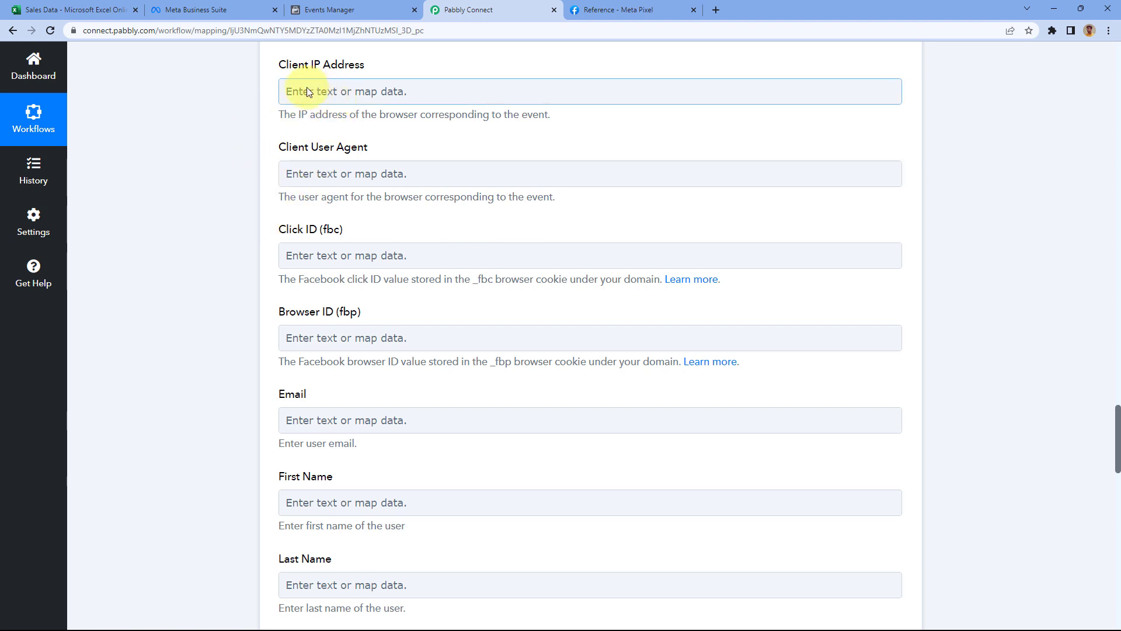
scroll(325, 225, down, 5)
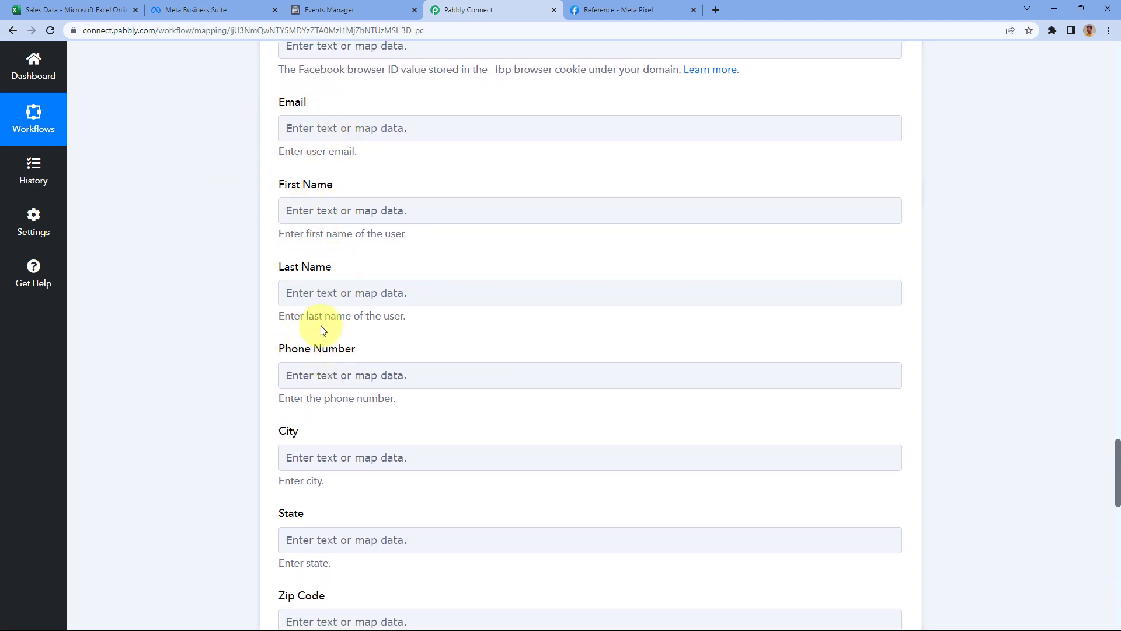
scroll(321, 326, down, 1)
scroll(290, 313, up, 1)
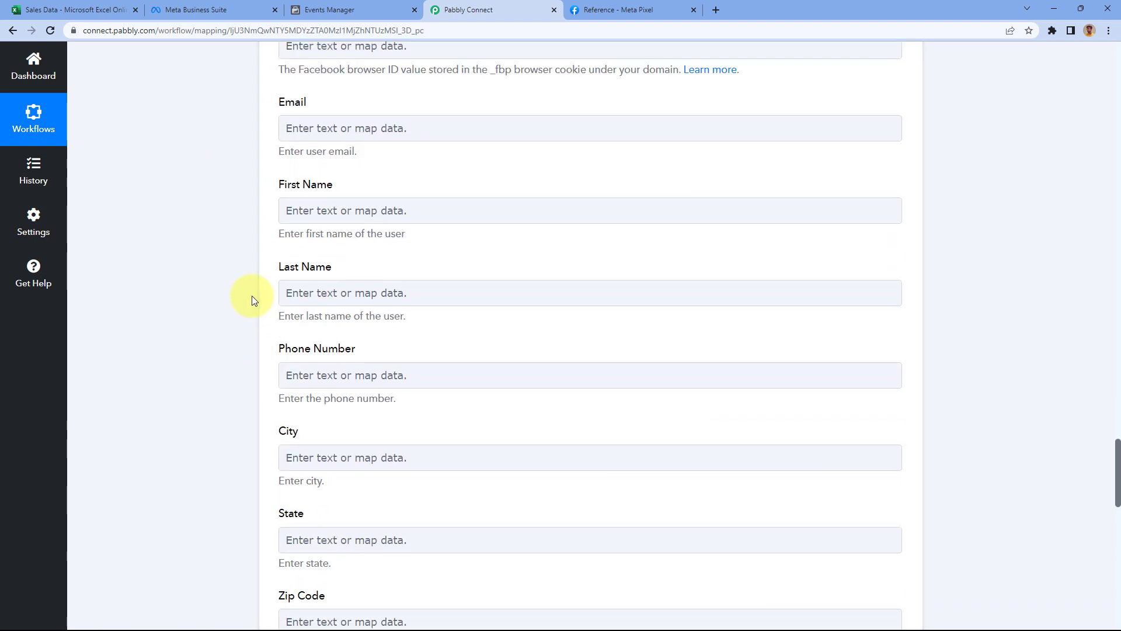
scroll(273, 204, up, 1)
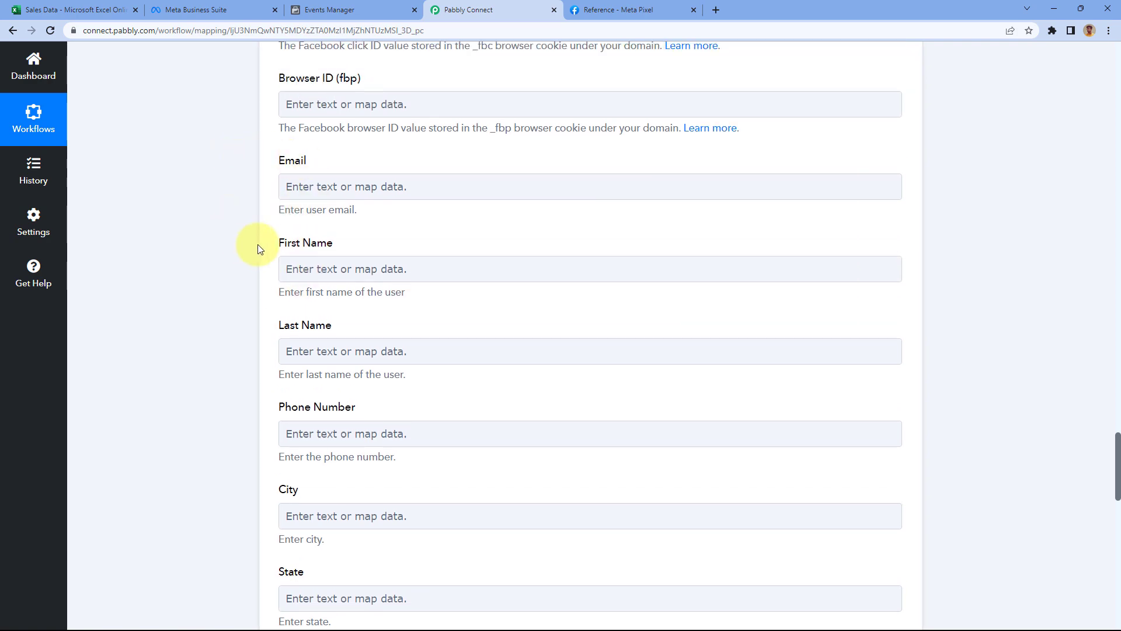
scroll(257, 244, down, 2)
click(114, 10)
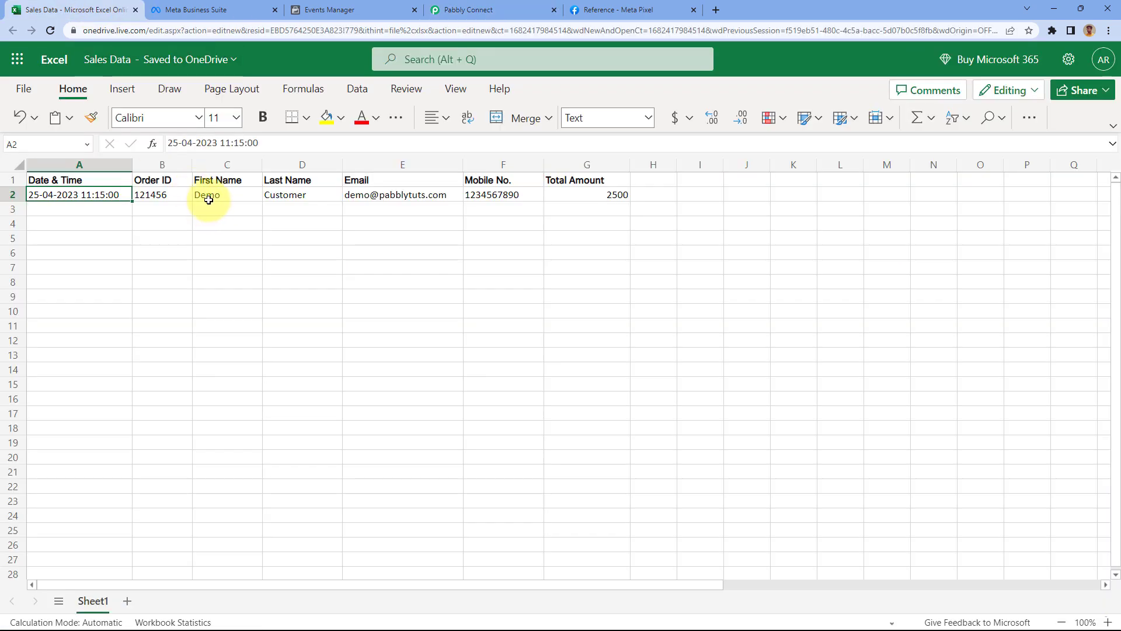
click(444, 10)
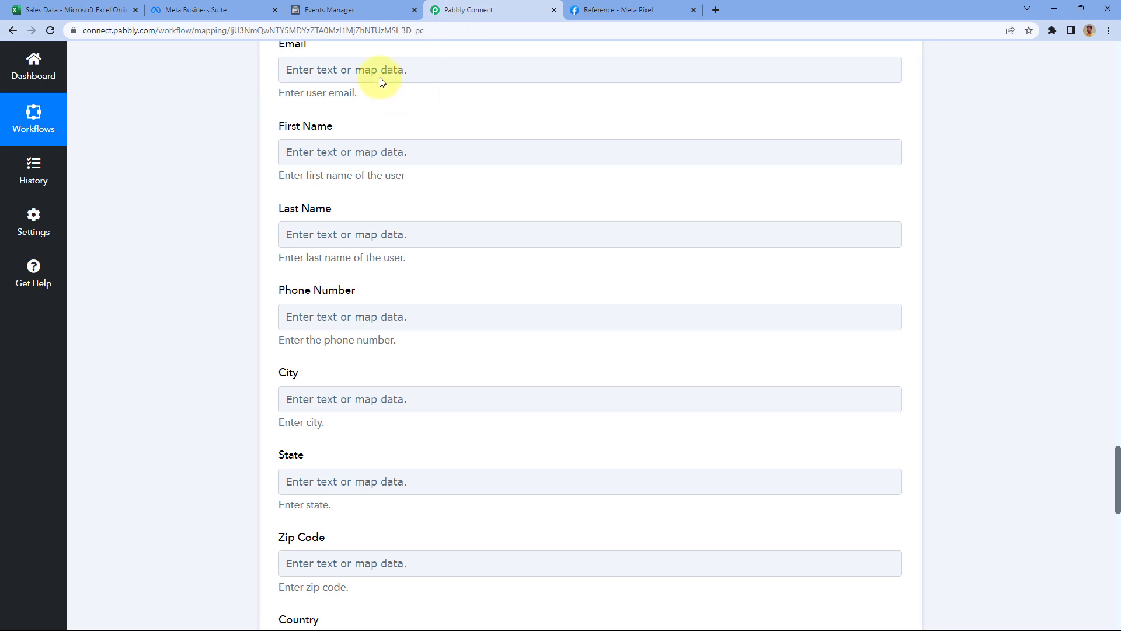
Step: Map the Email field to RowData 4, the customer's email from the Excel trigger
scroll(265, 145, up, 1)
click(352, 125)
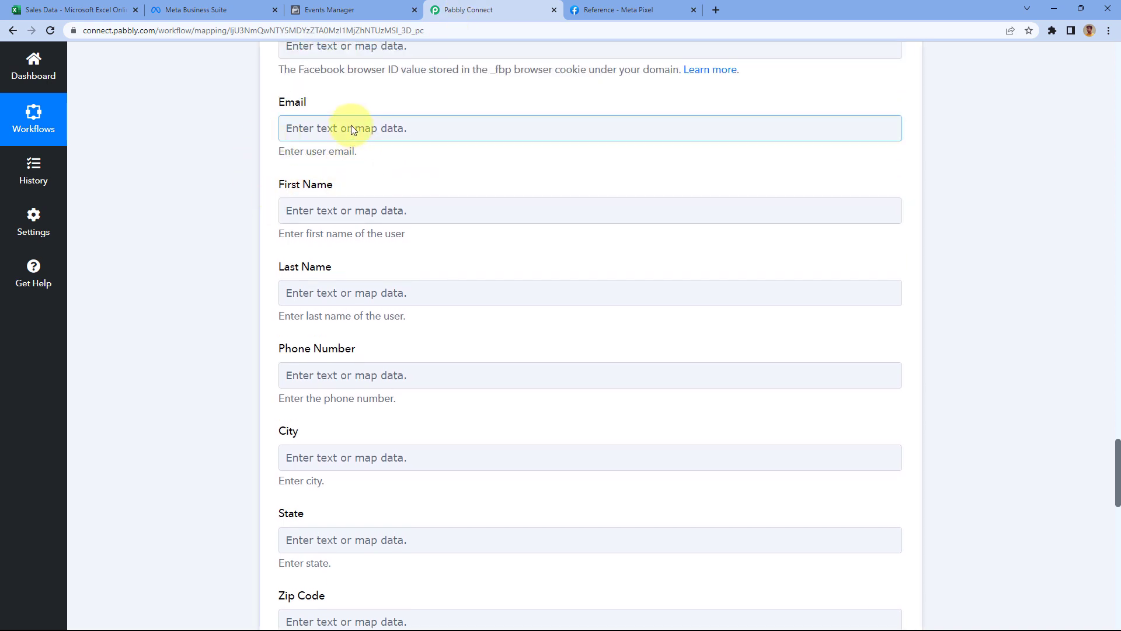
click(334, 123)
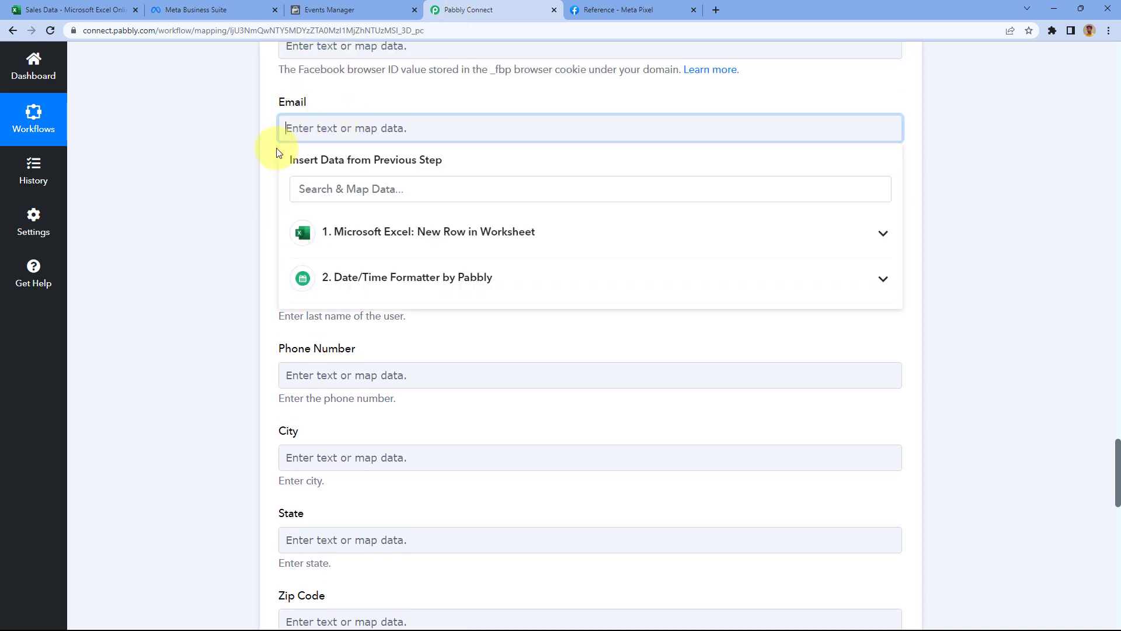
click(400, 241)
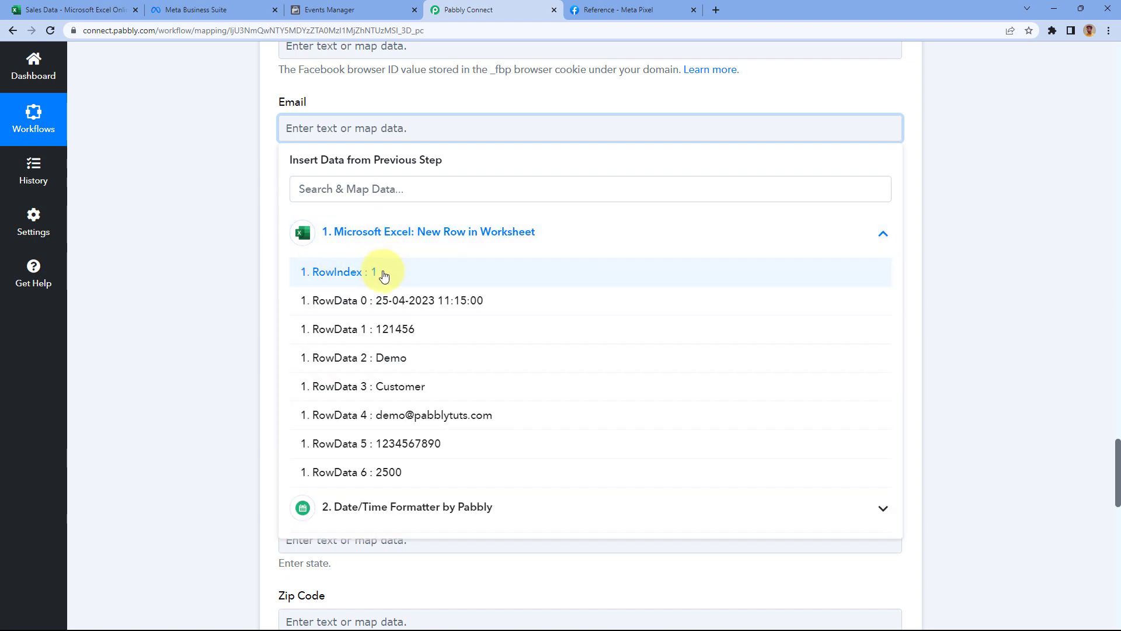
click(397, 416)
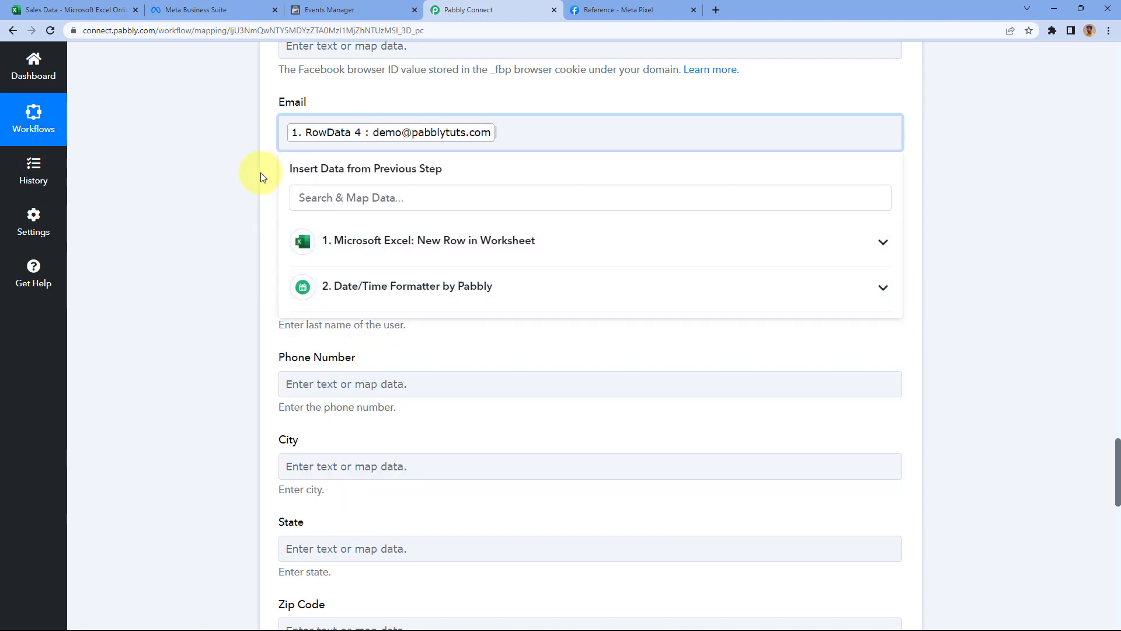
Step: Map the First Name field to RowData 2 from the Microsoft Excel trigger
click(258, 169)
click(340, 216)
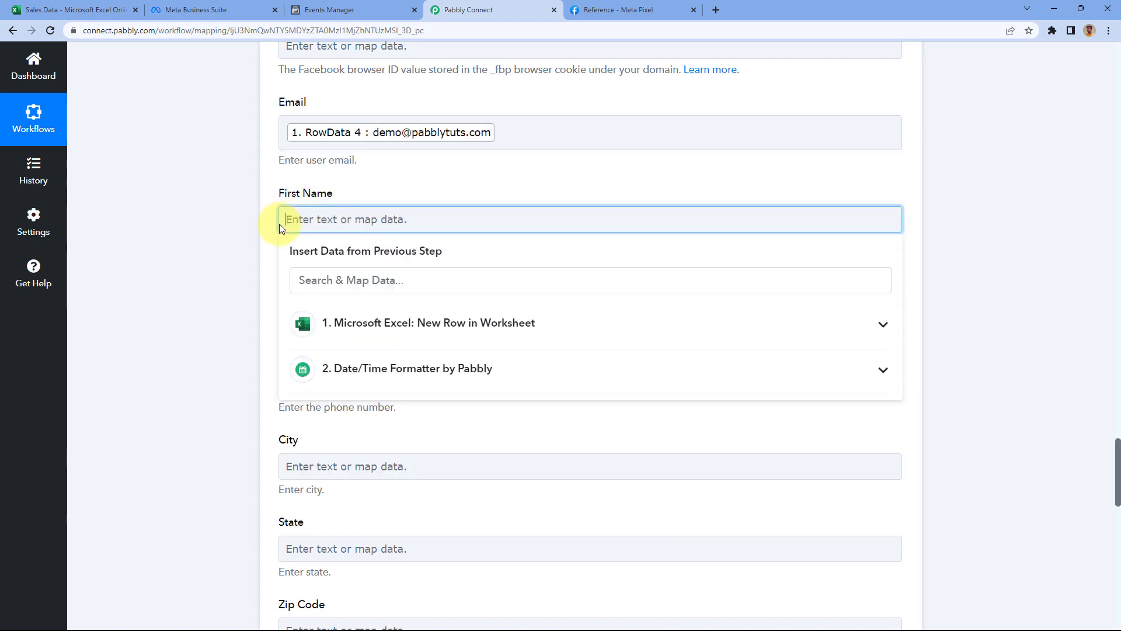
click(325, 326)
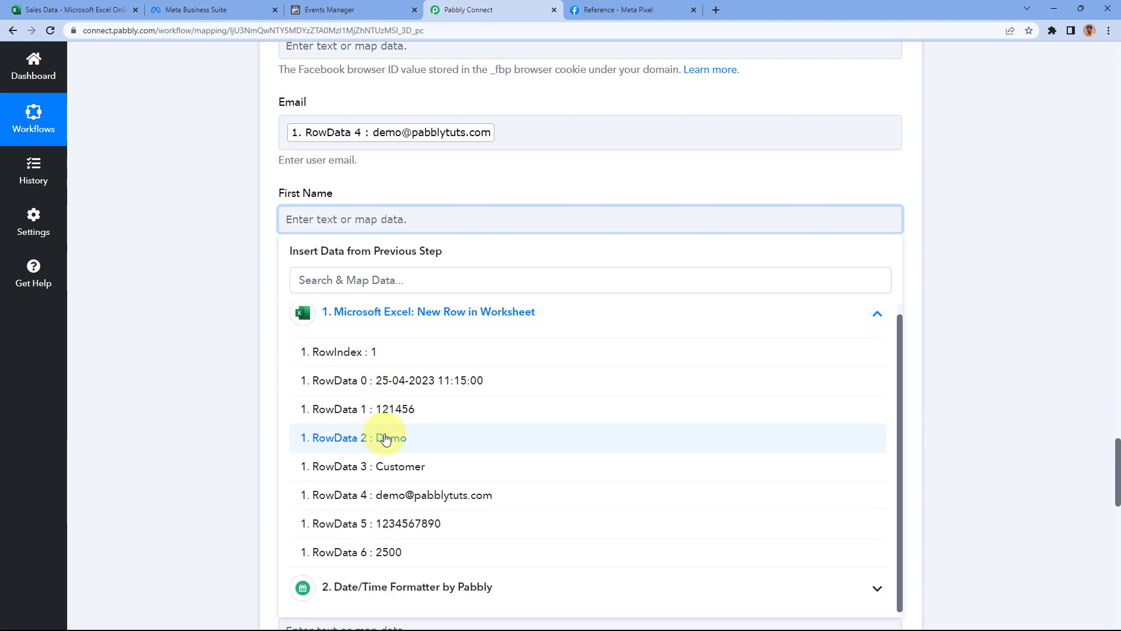
click(371, 437)
click(227, 215)
Step: Map the Last Name field to RowData 3 from the Microsoft Excel trigger
scroll(226, 213, down, 3)
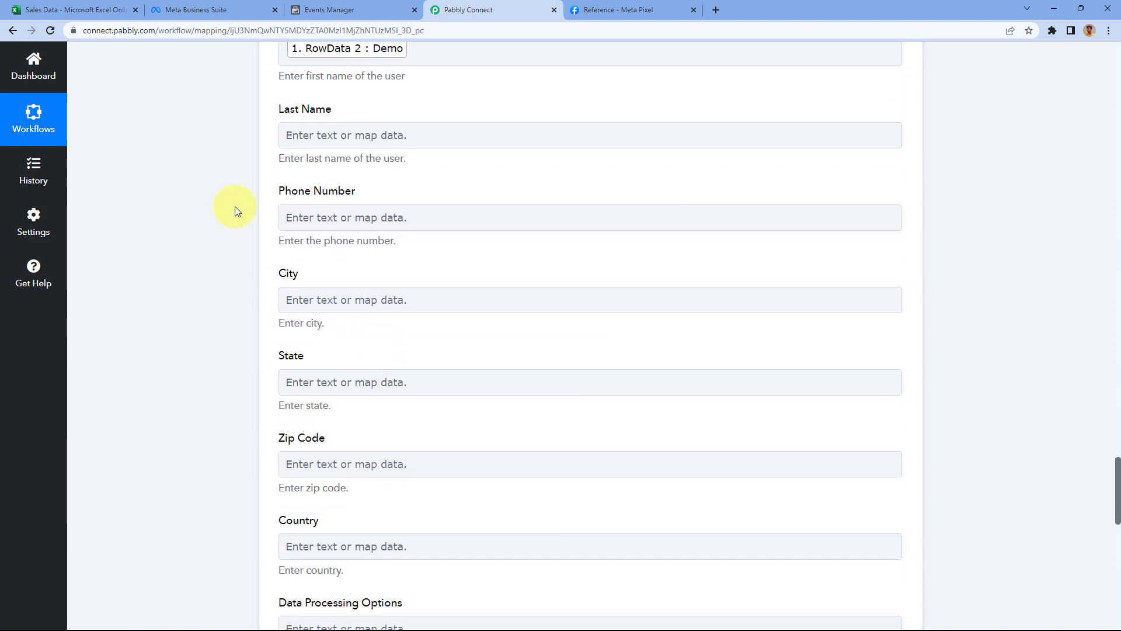
click(316, 135)
click(361, 244)
click(370, 391)
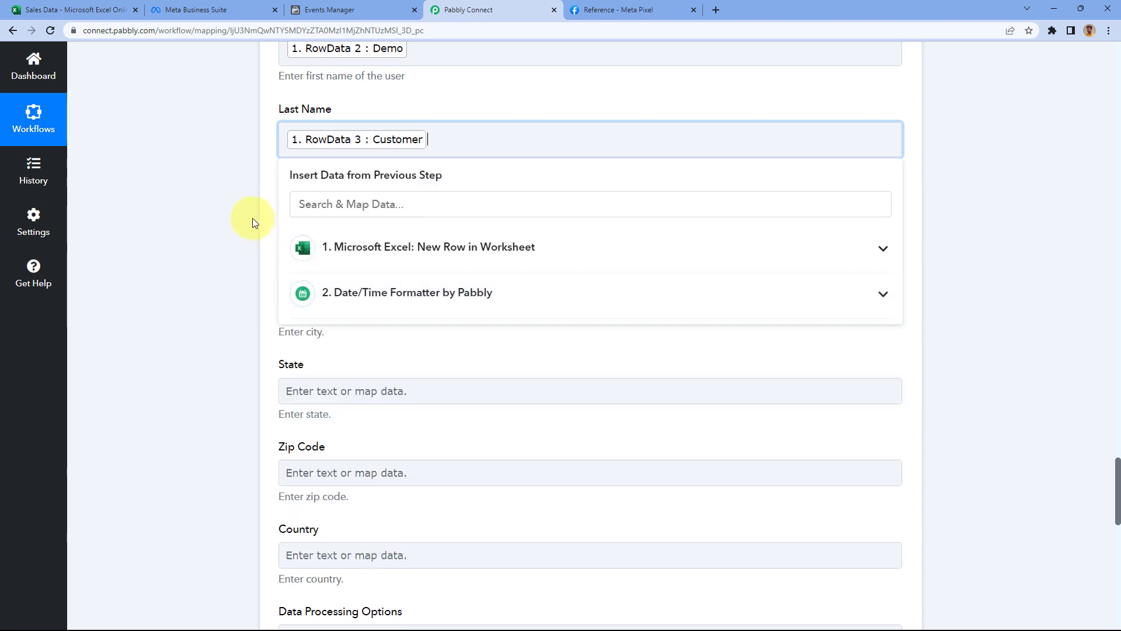
click(252, 218)
Step: Map the Phone Number field to RowData 5, the customer's mobile number from the Excel trigger
click(341, 231)
click(327, 329)
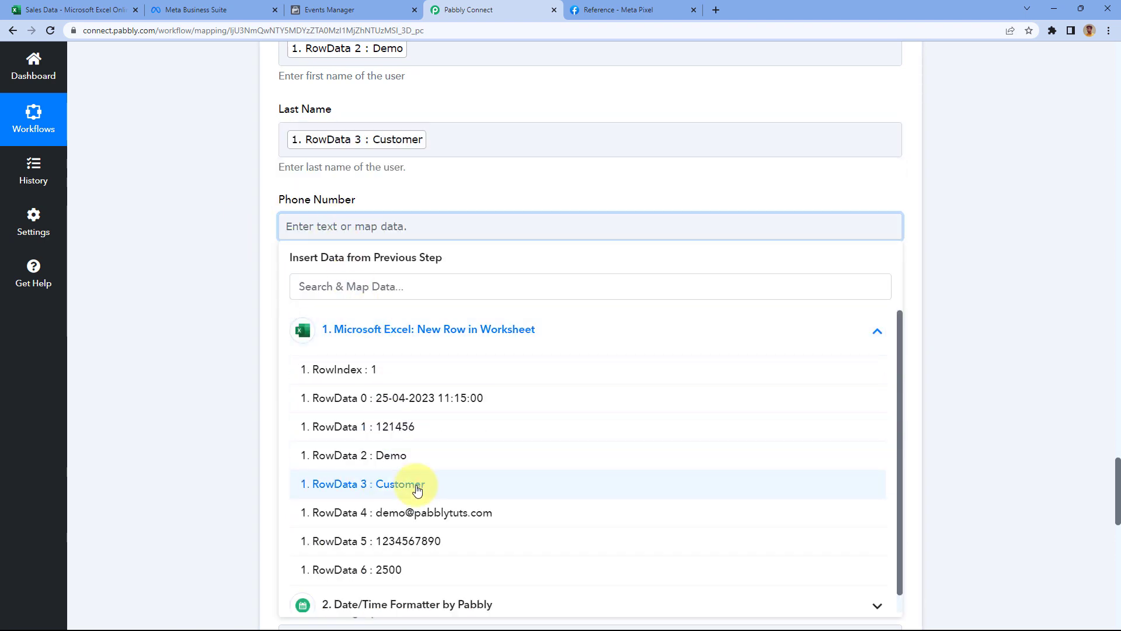
click(408, 541)
click(222, 189)
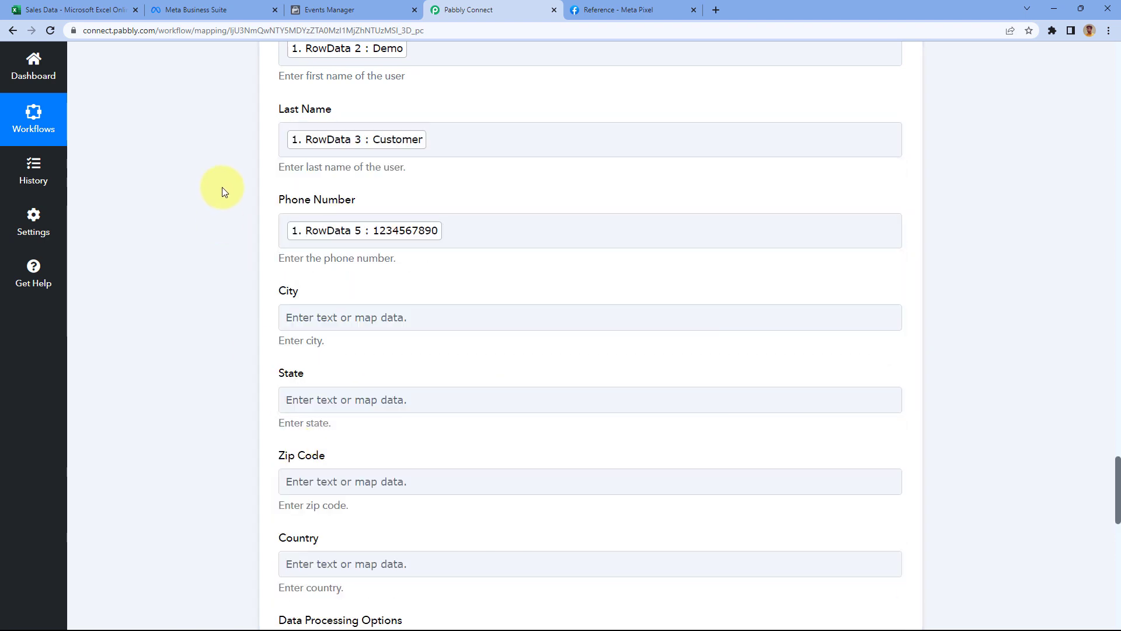
Step: Check the Sales Data spreadsheet for city, state, zip code and country data, and read Meta's documentation on Data Processing Options
scroll(247, 173, down, 2)
scroll(261, 221, down, 1)
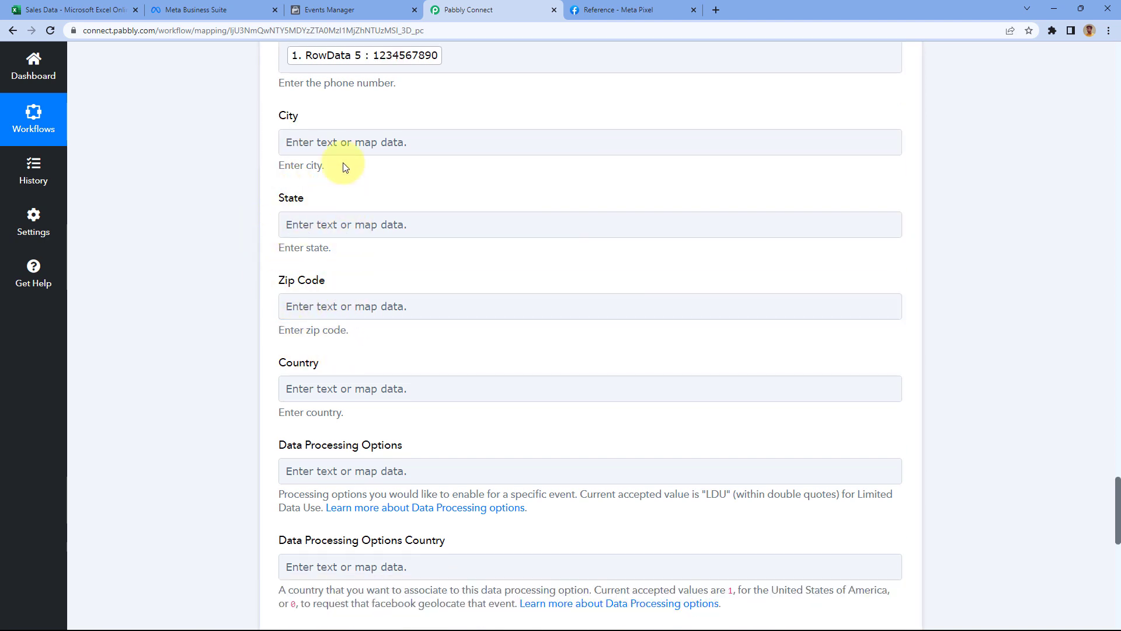
click(72, 10)
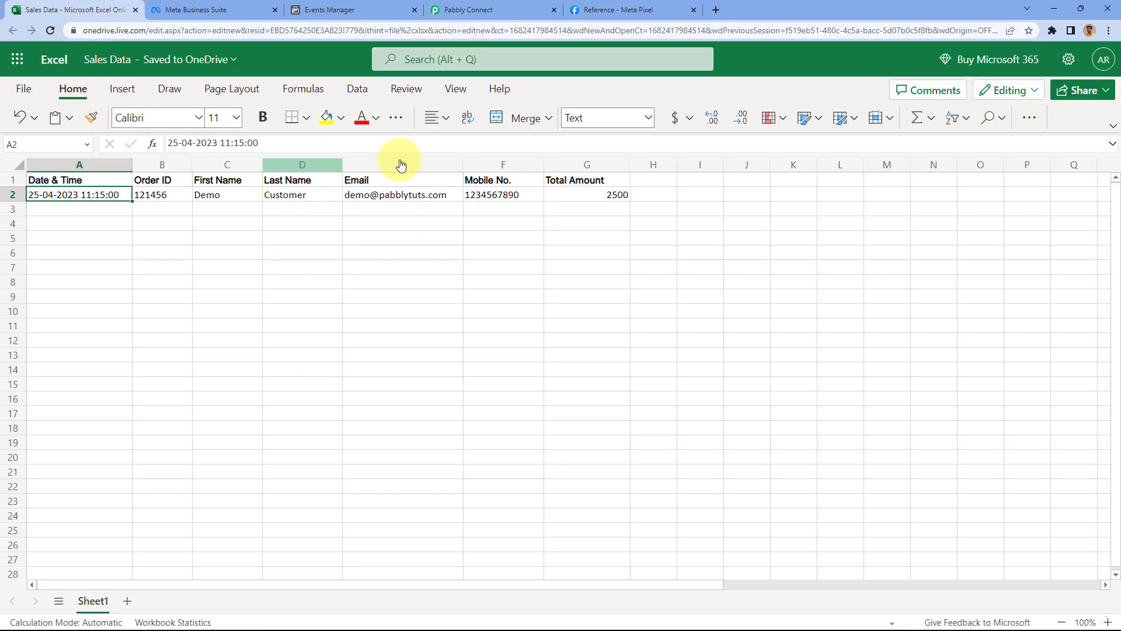
click(455, 10)
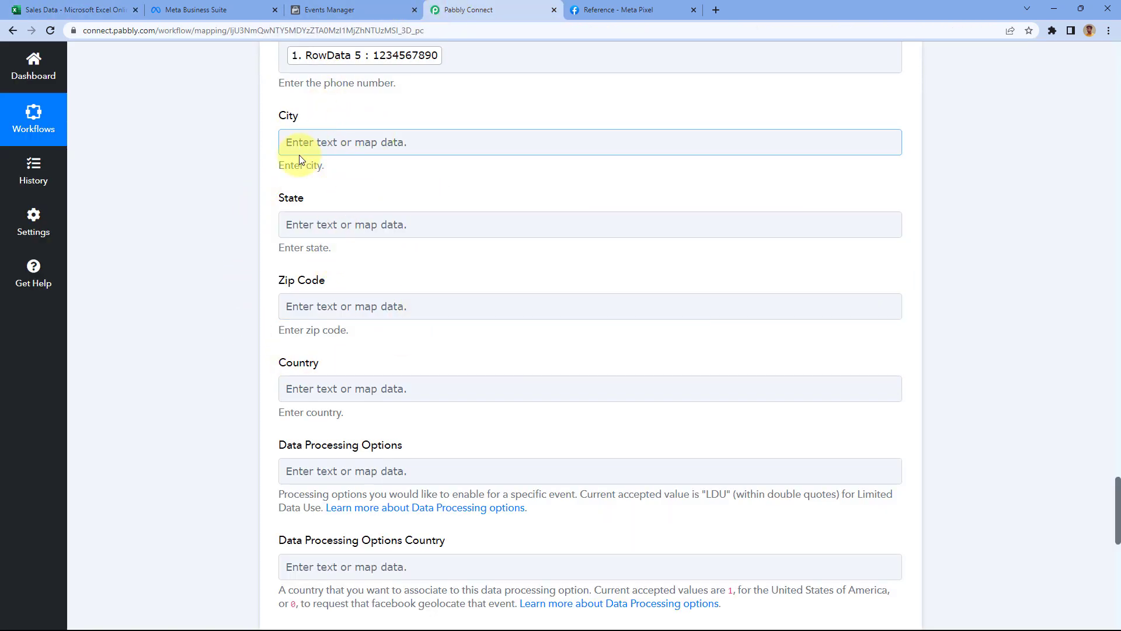
scroll(262, 196, down, 3)
scroll(270, 185, down, 3)
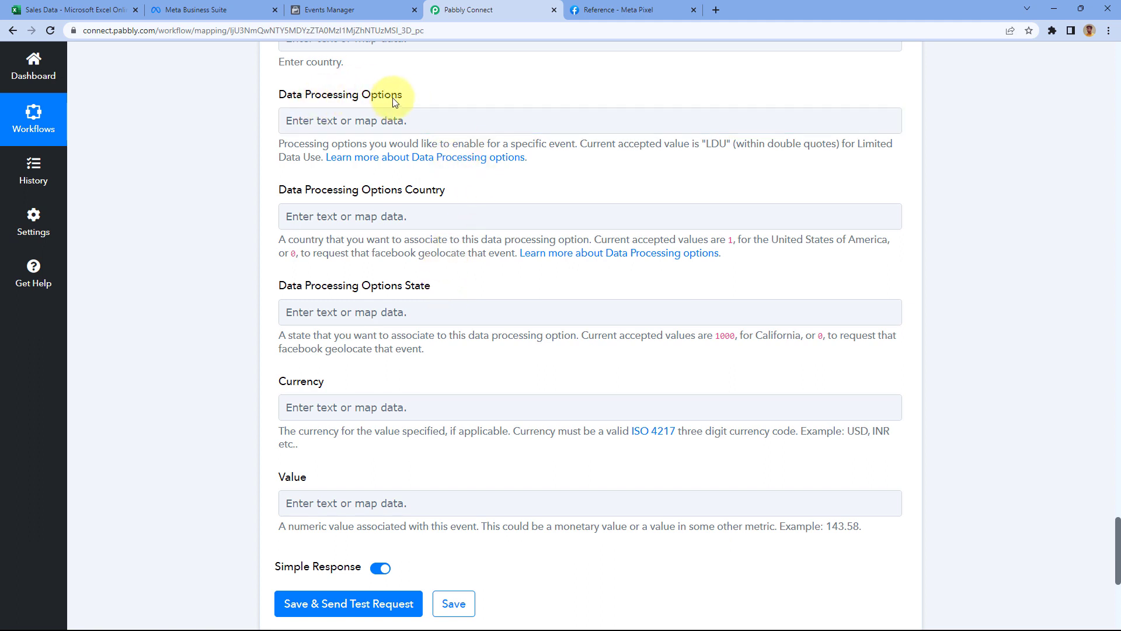
click(478, 158)
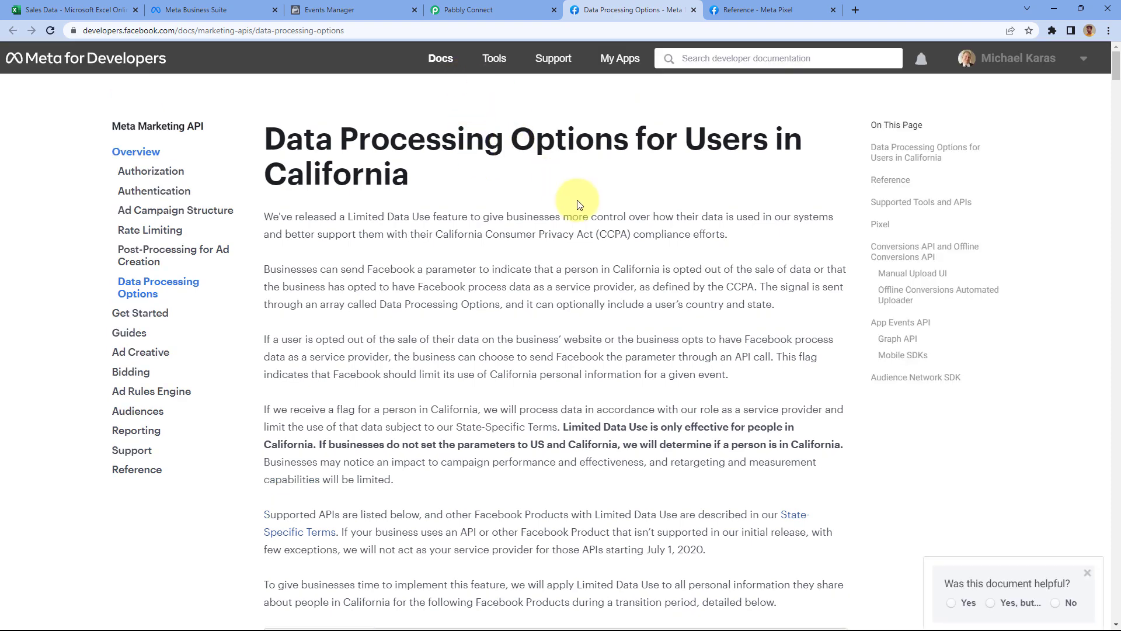
scroll(510, 192, down, 4)
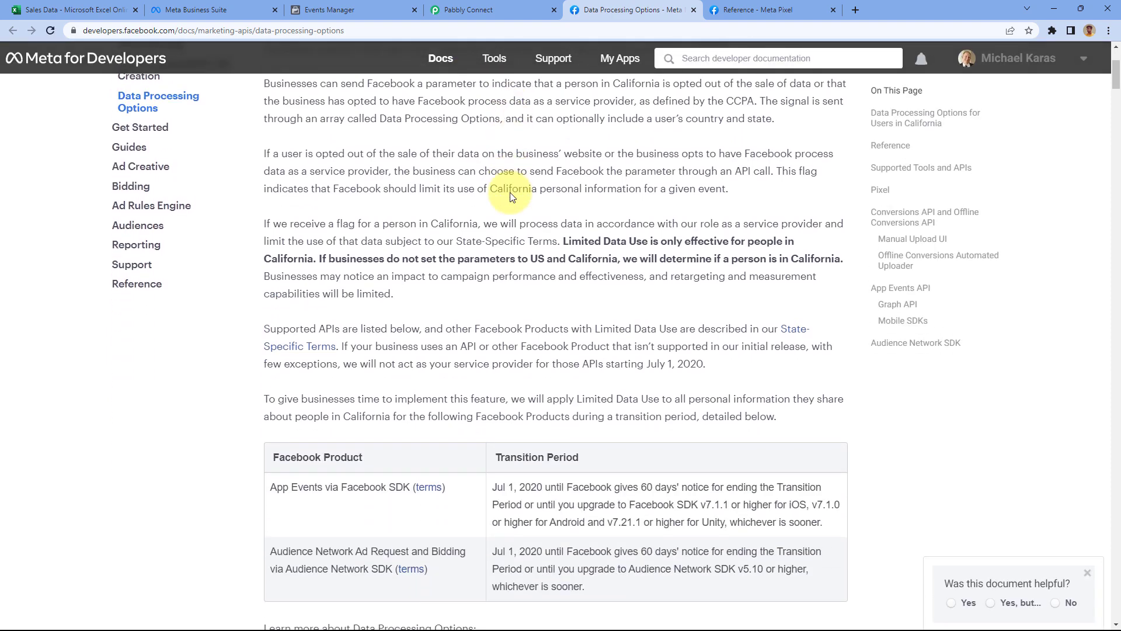
scroll(510, 194, down, 3)
scroll(513, 188, up, 7)
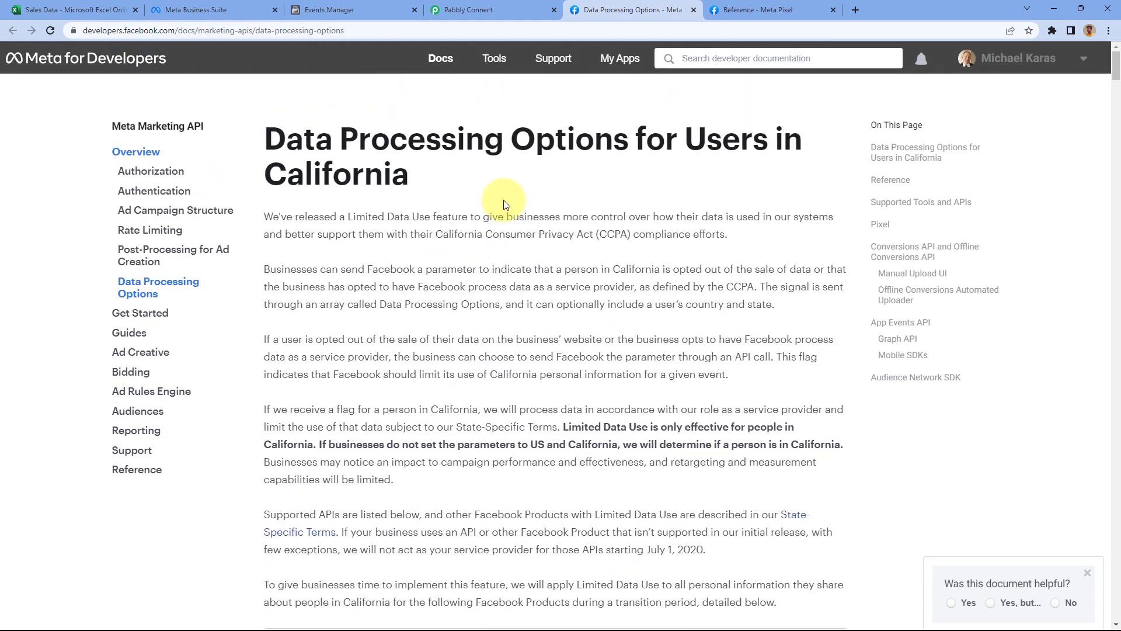
click(694, 10)
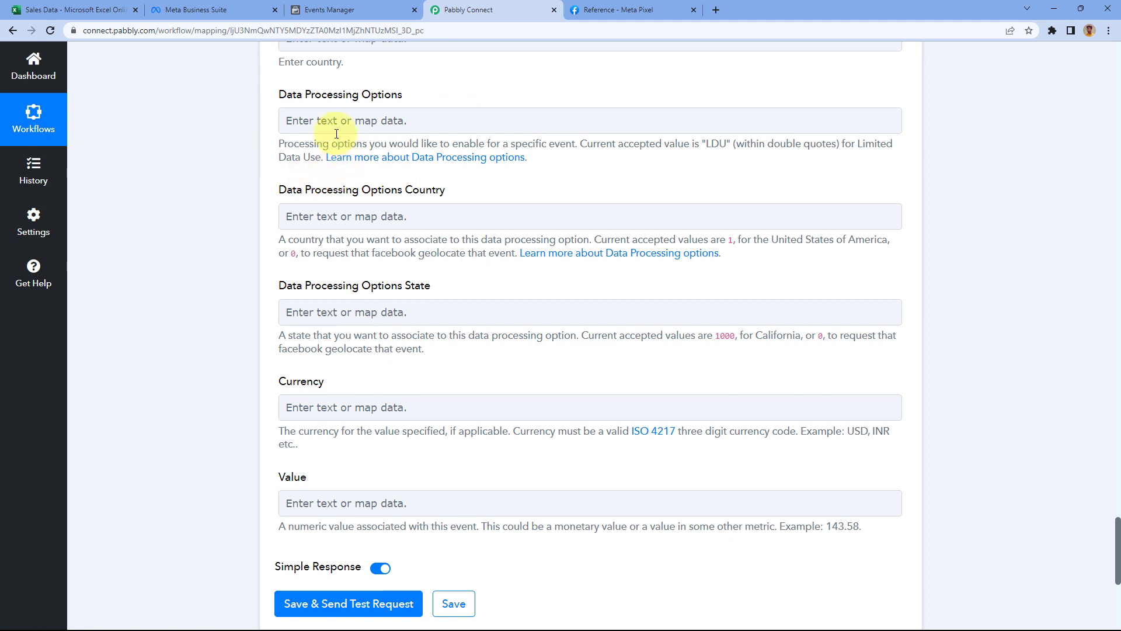
Step: Set the Currency of the purchase event to INR and compare it with the example currency codes
scroll(433, 250, down, 1)
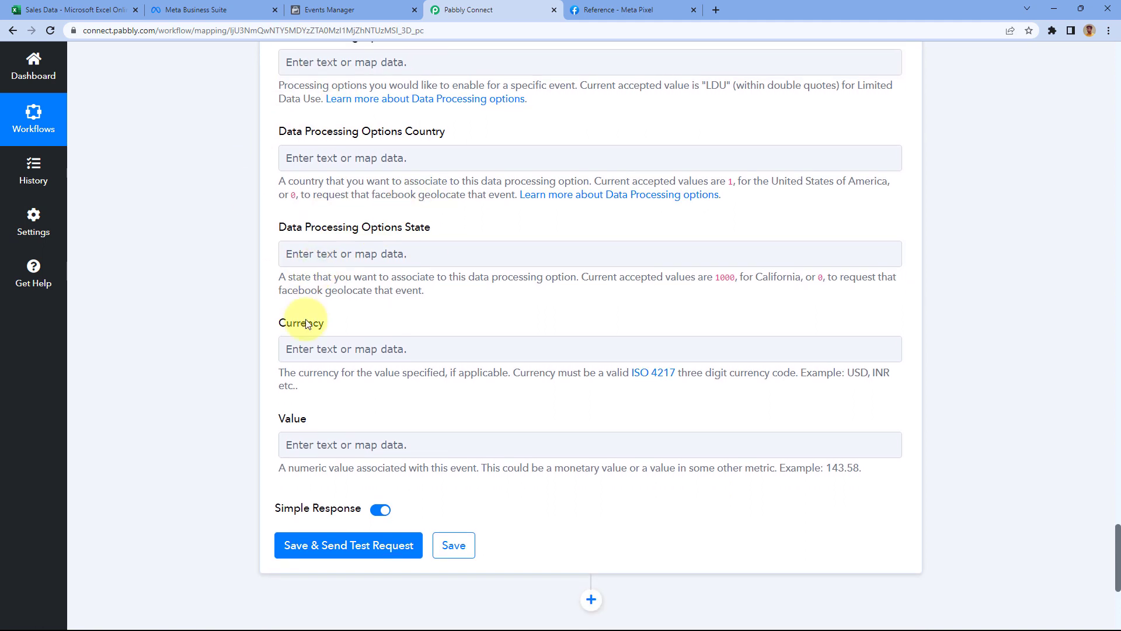
click(334, 348)
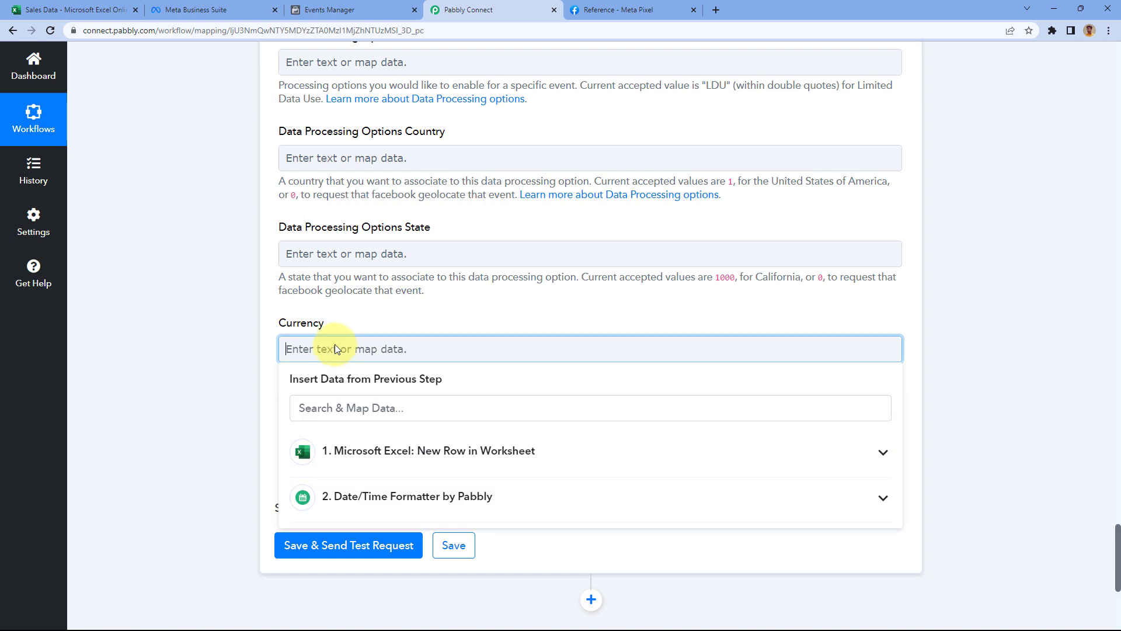
click(367, 318)
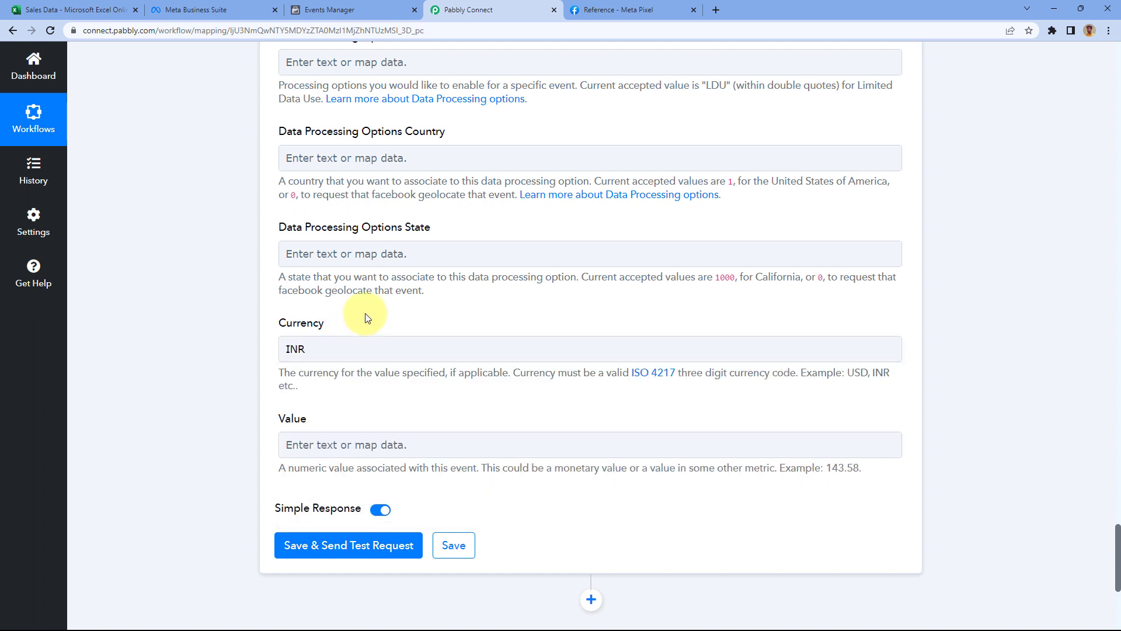
click(323, 345)
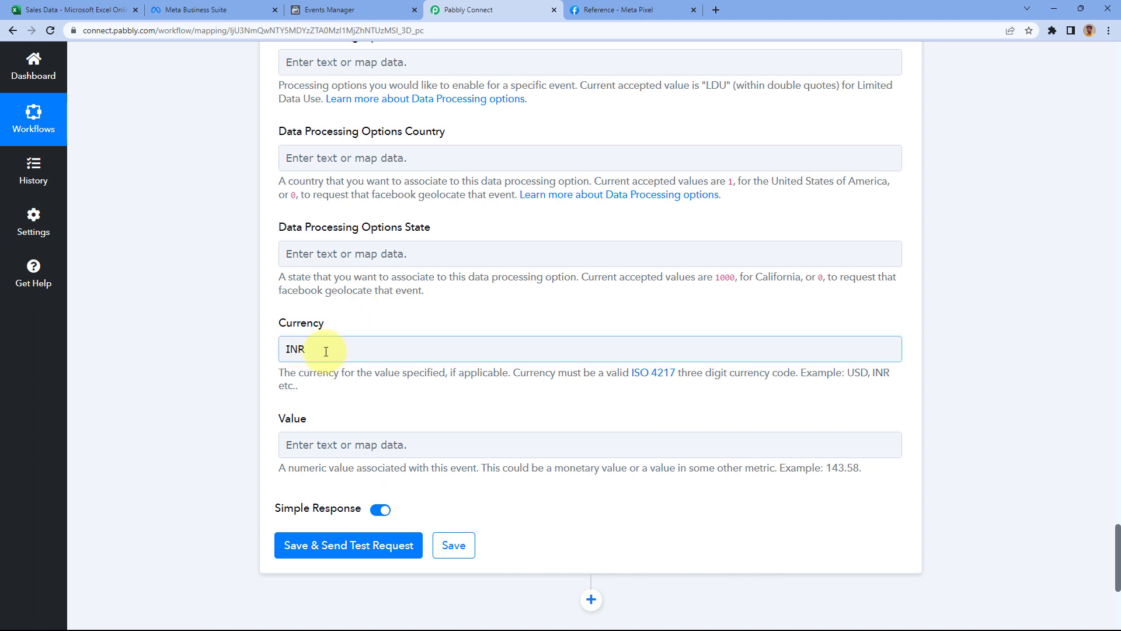
double_click(326, 350)
click(476, 305)
click(370, 352)
click(461, 324)
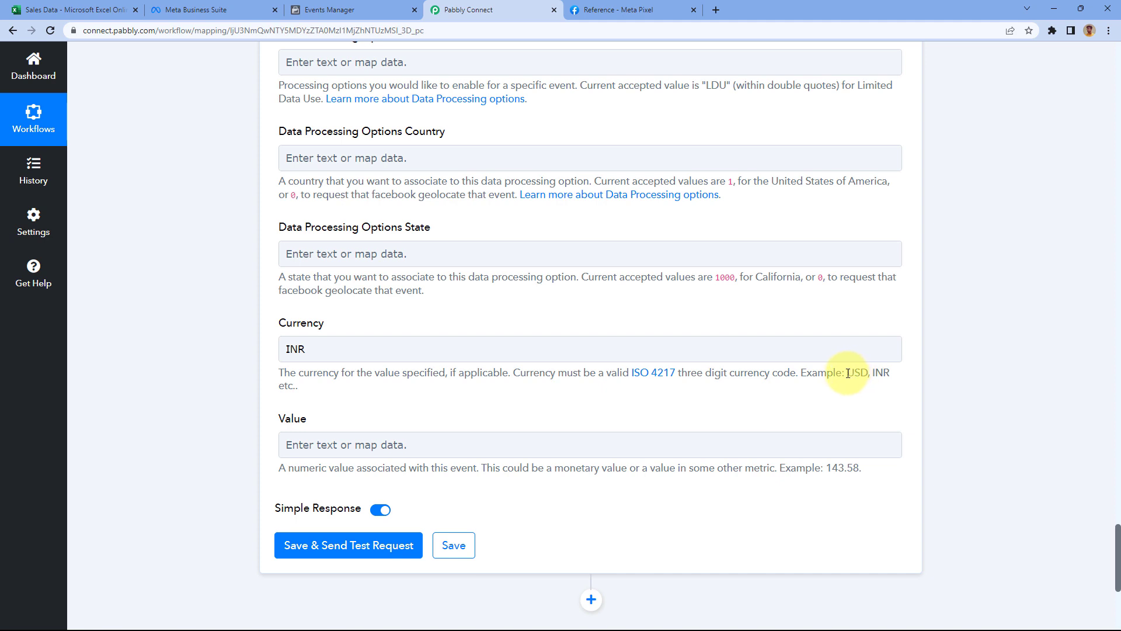
double_click(856, 373)
click(414, 386)
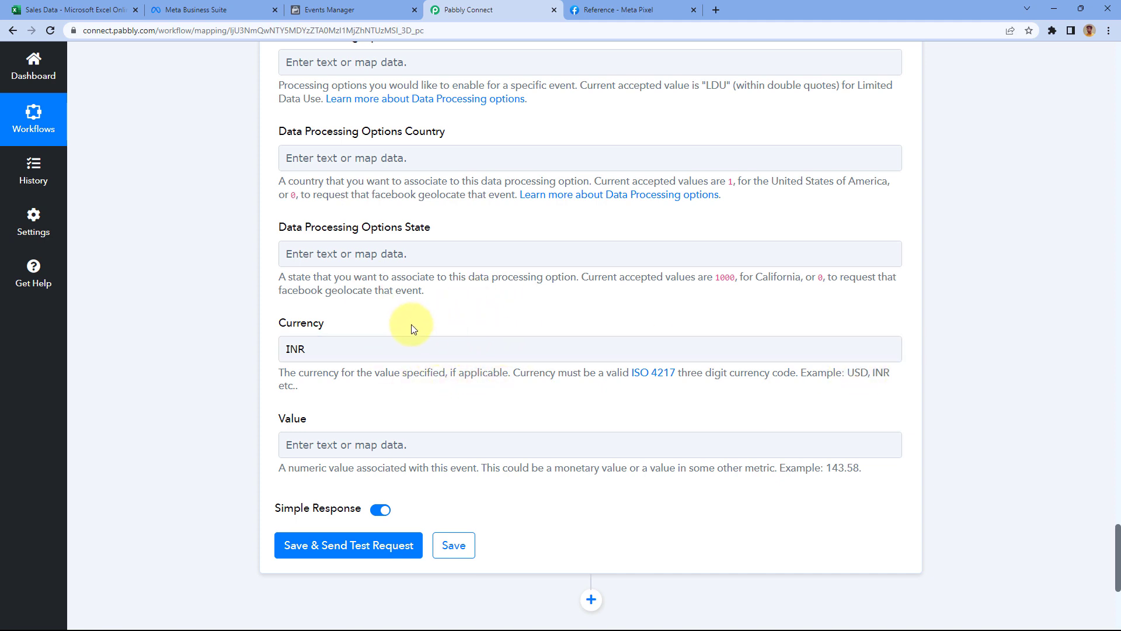
Step: Map the Value field to RowData 6, the order's total amount from the Excel trigger
scroll(374, 359, down, 1)
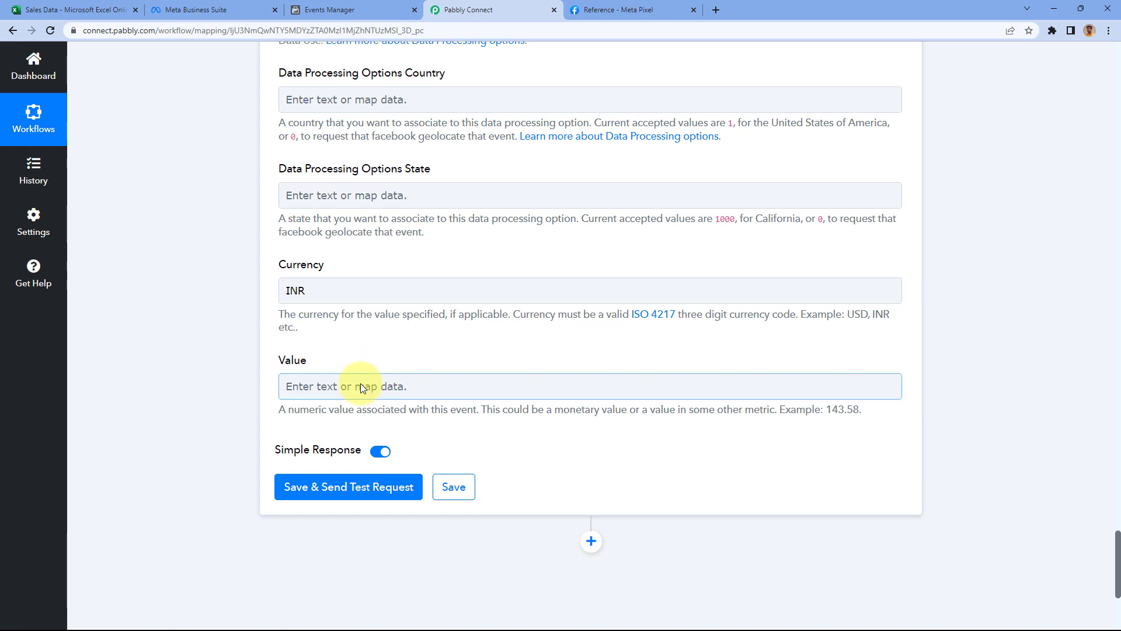
click(360, 386)
scroll(250, 327, down, 3)
click(397, 316)
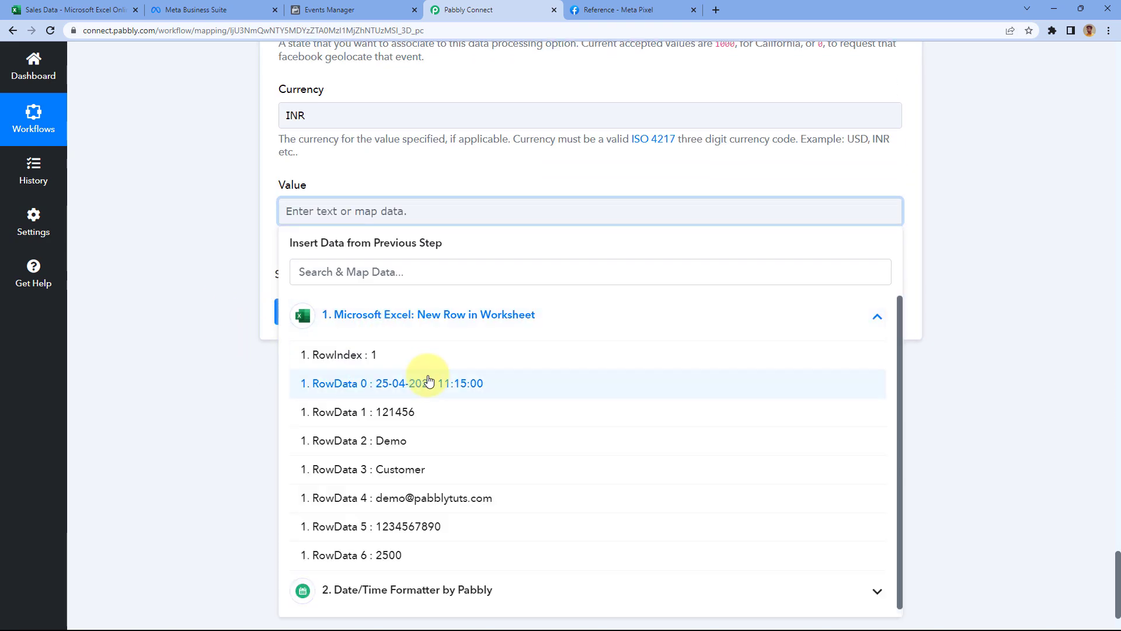
click(390, 552)
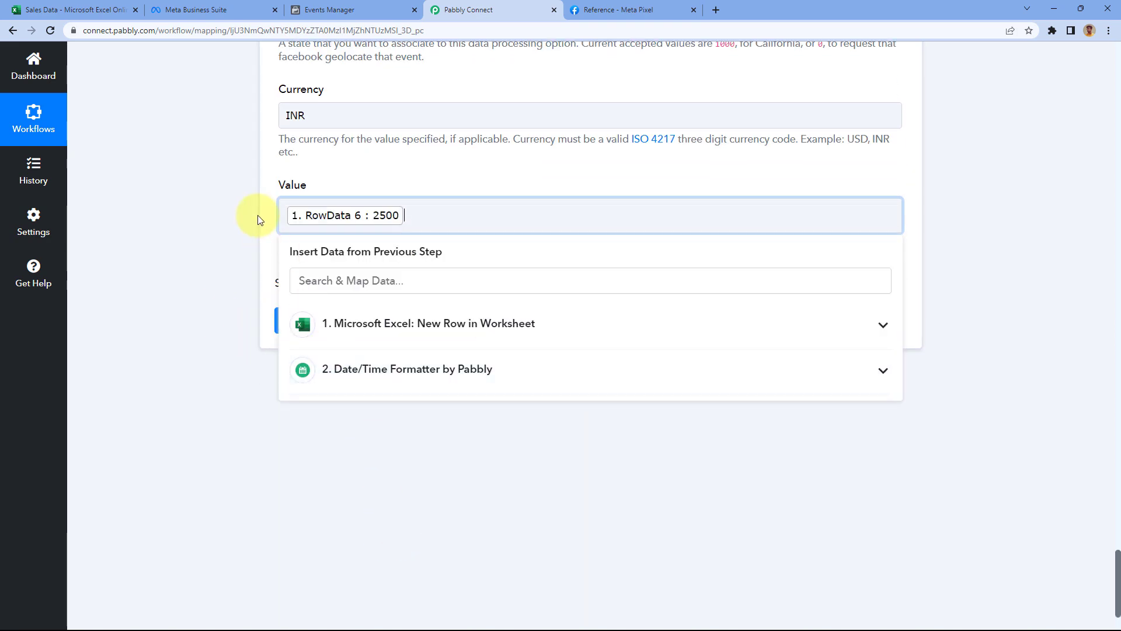
click(250, 220)
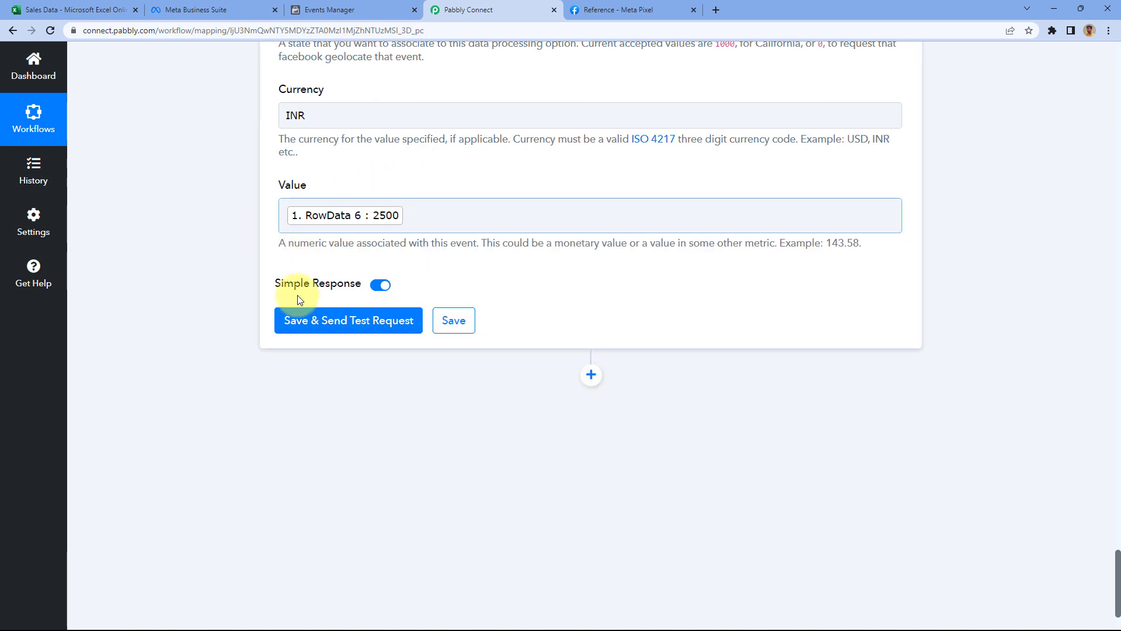
Step: Save the Send Purchase Event action with a test request, and review its mapped fields and the received response
click(342, 327)
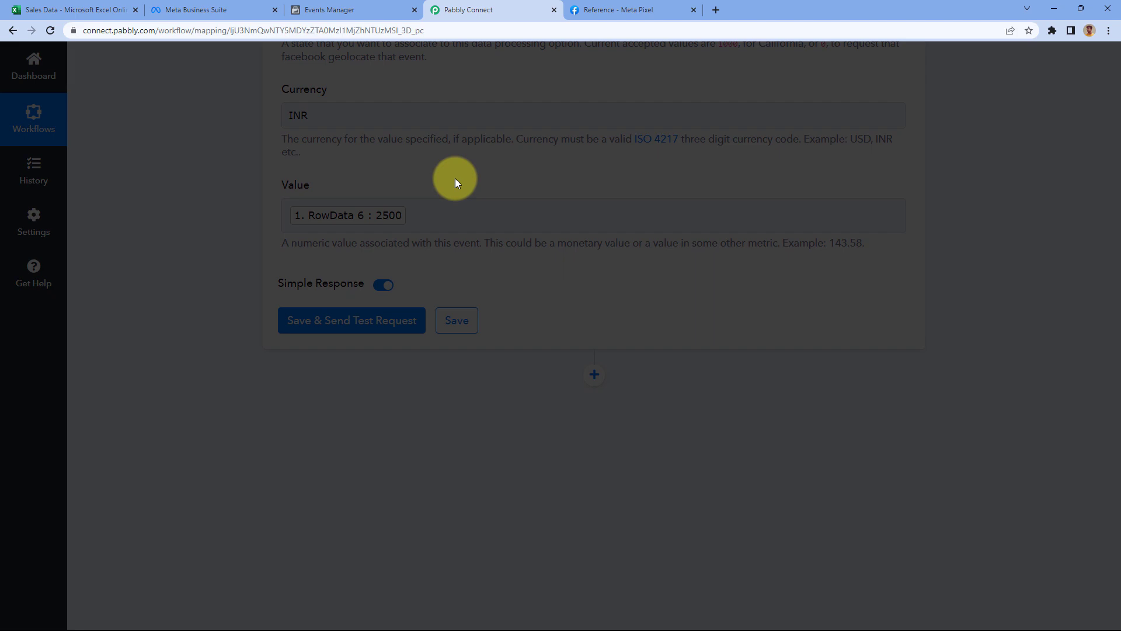
scroll(478, 181, up, 4)
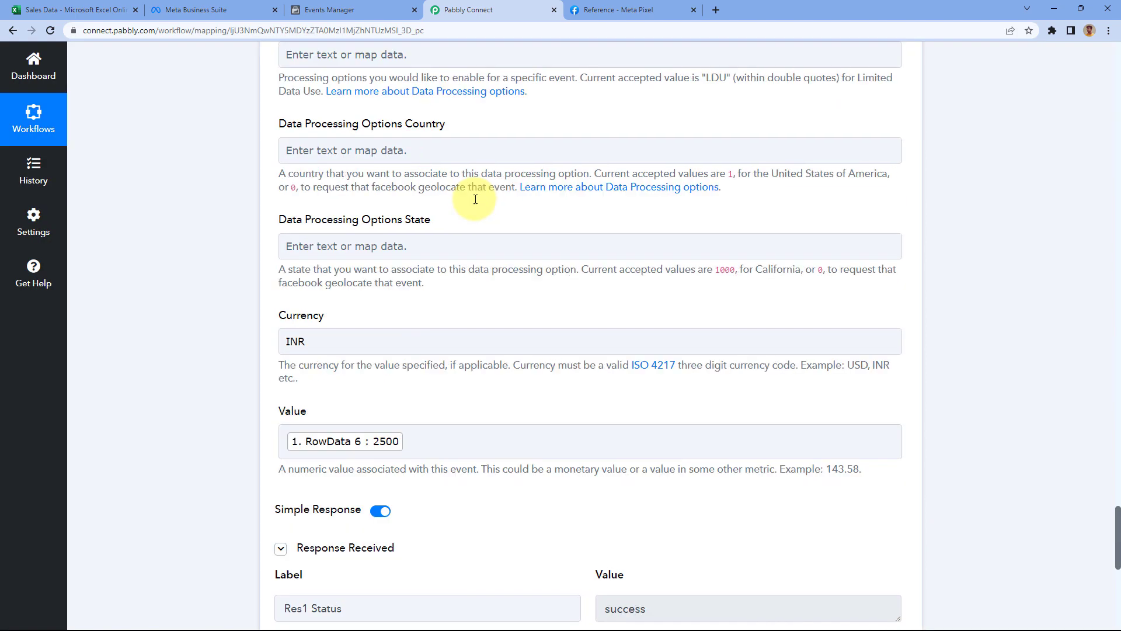
scroll(475, 199, up, 19)
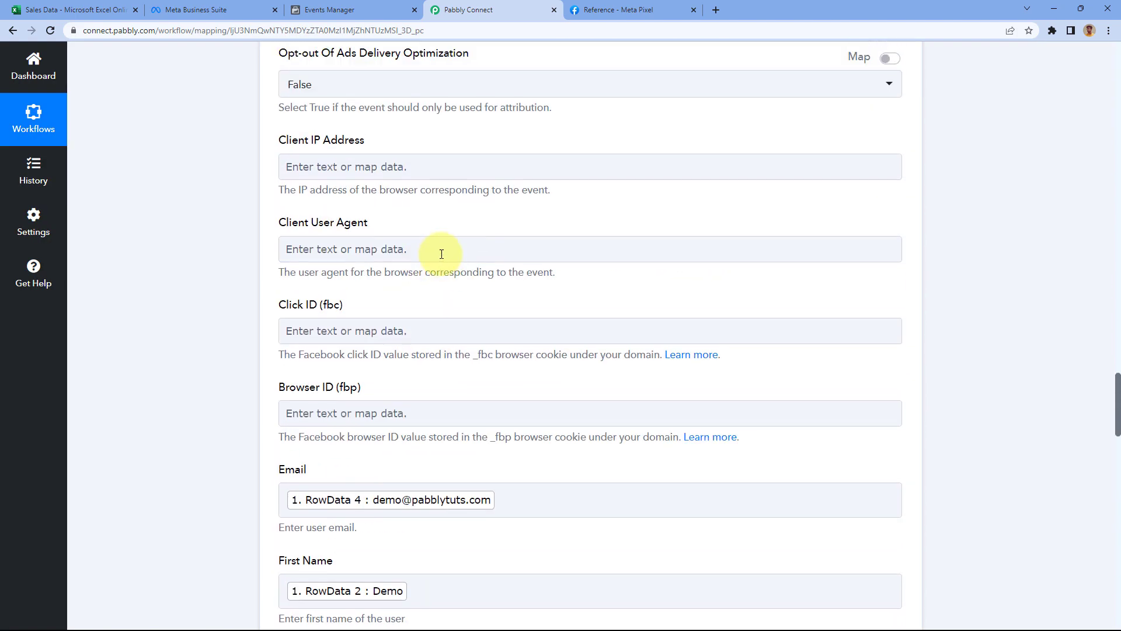
scroll(442, 253, up, 15)
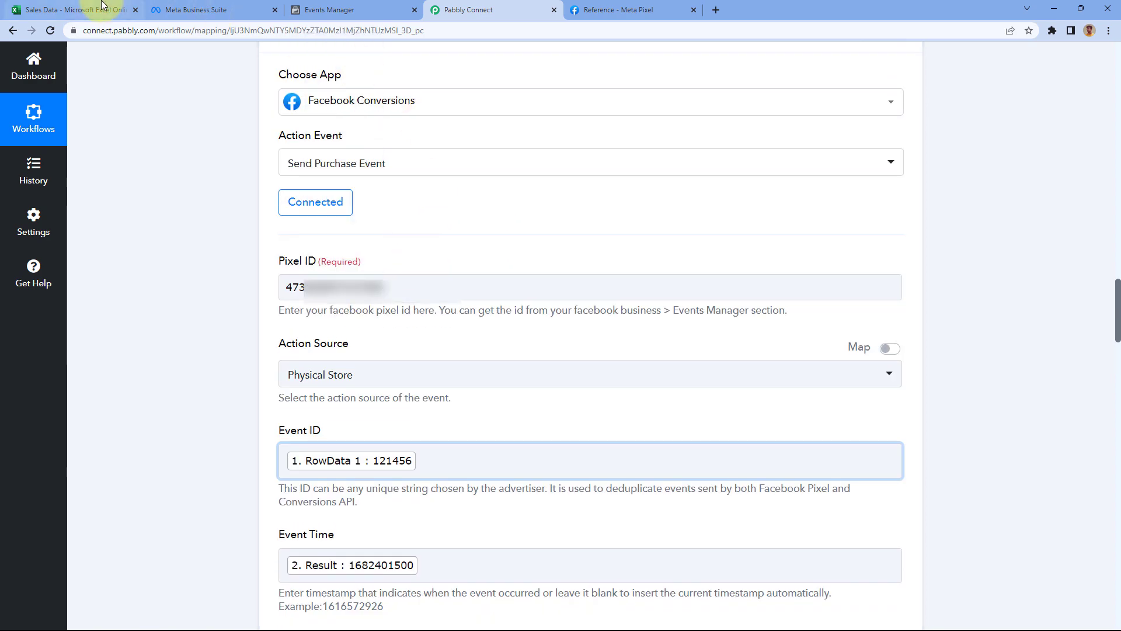
click(102, 6)
click(497, 10)
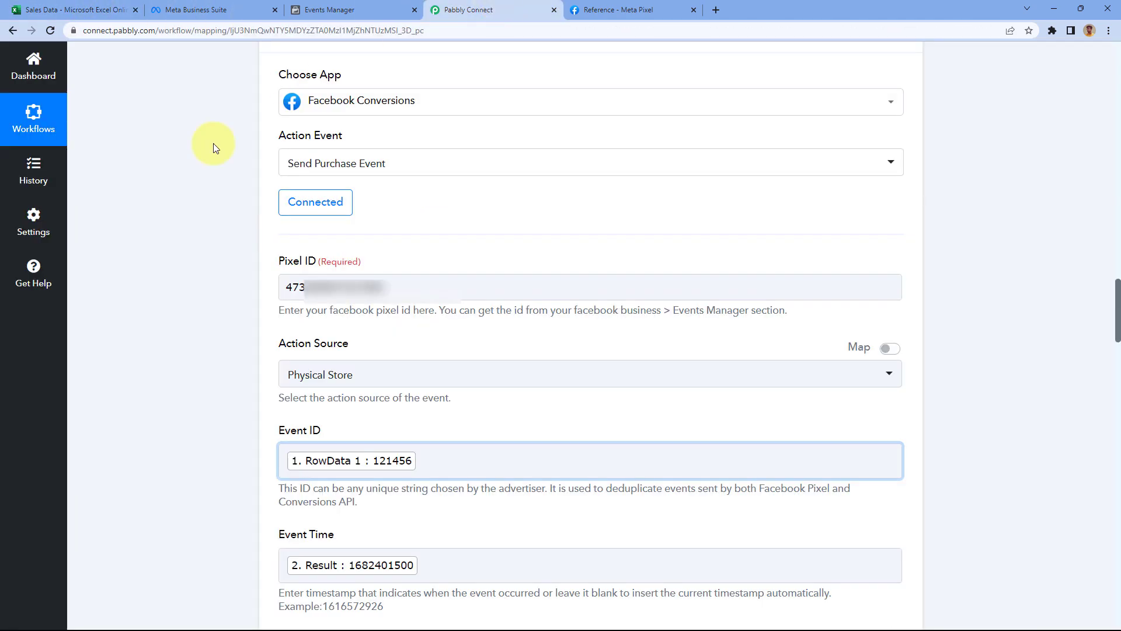
scroll(212, 142, down, 15)
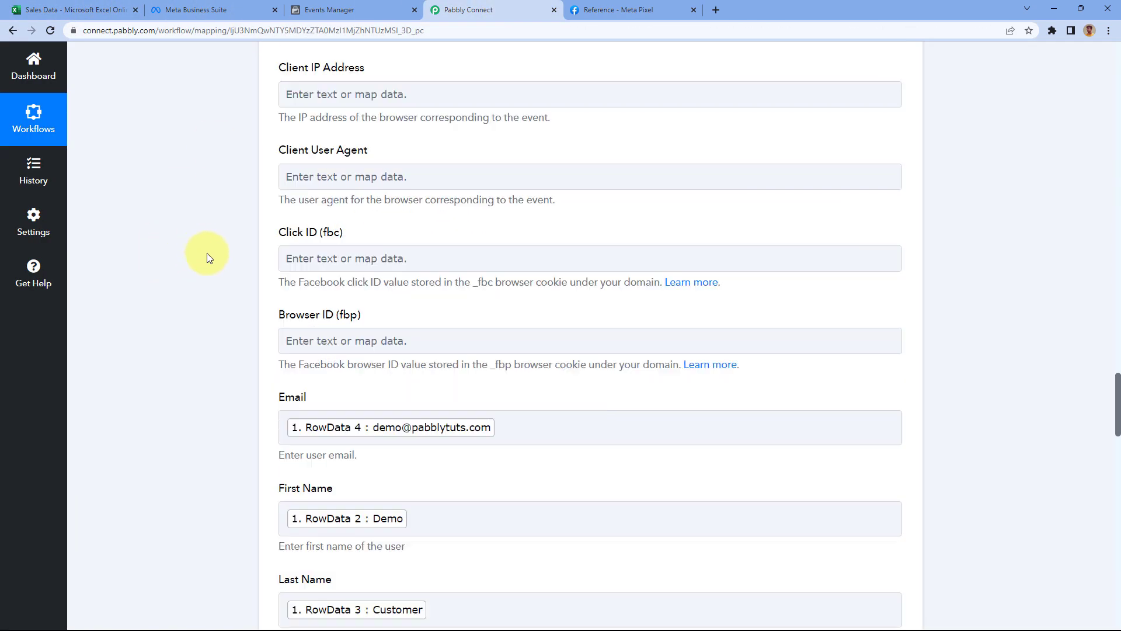
scroll(209, 254, down, 20)
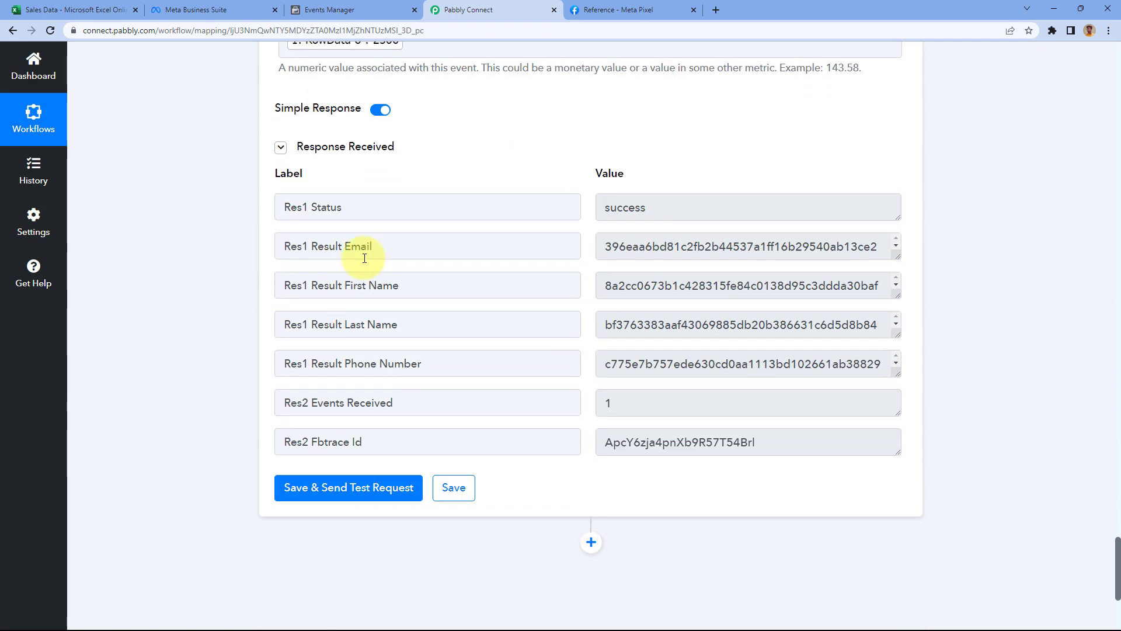
drag(656, 212, 571, 212)
click(575, 184)
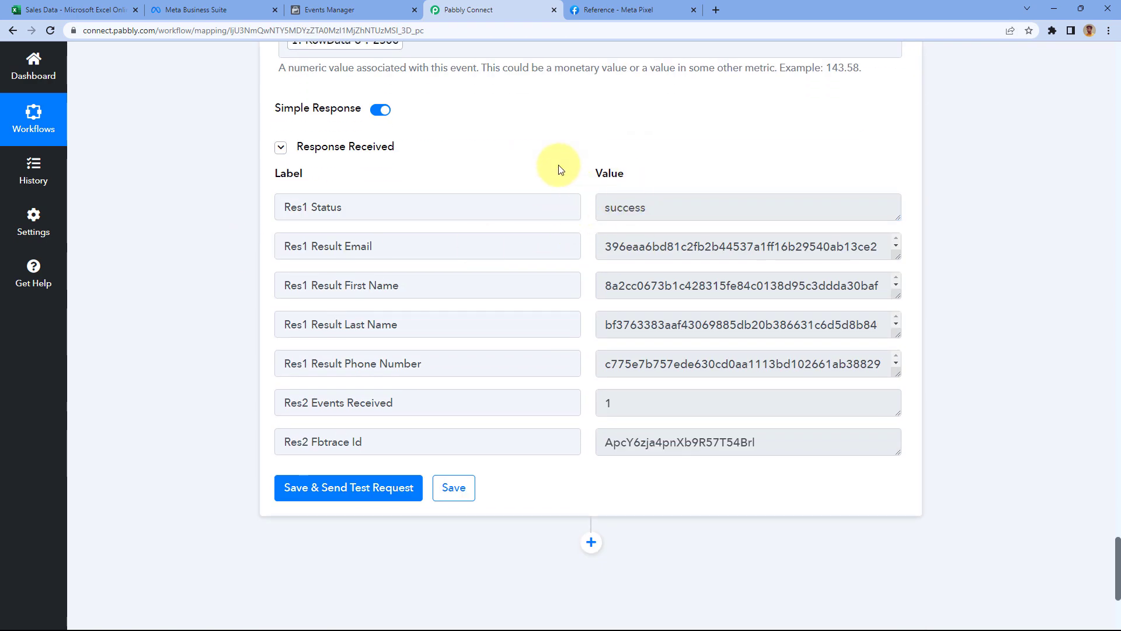
Step: Switch to Events Manager and expand the received Purchase test event to check its event ID
click(375, 7)
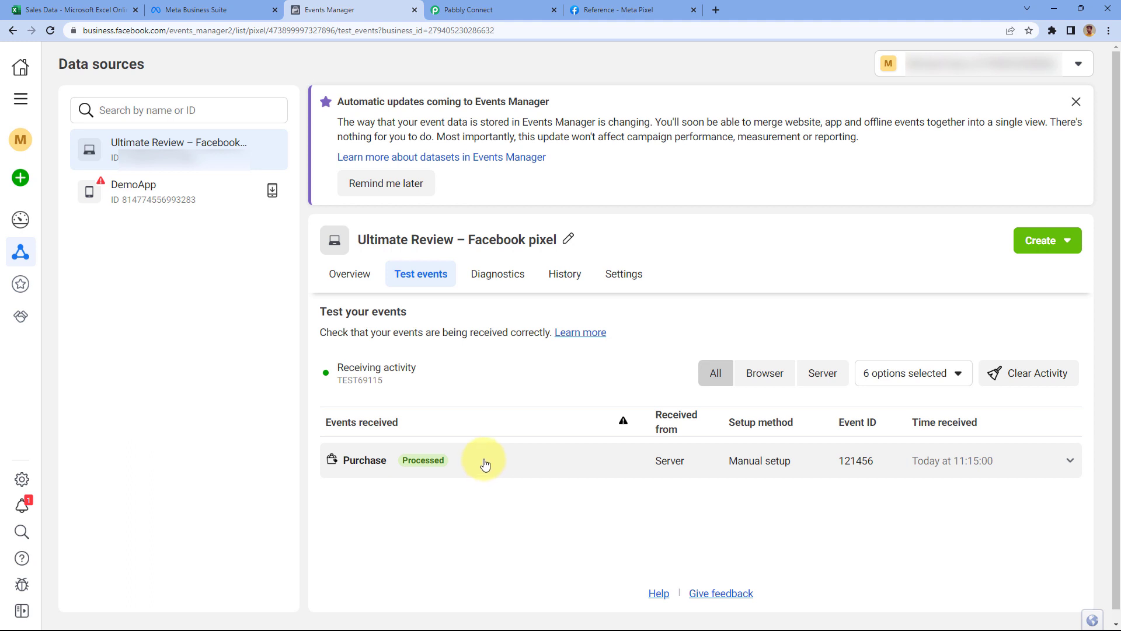
click(375, 461)
scroll(433, 434, down, 1)
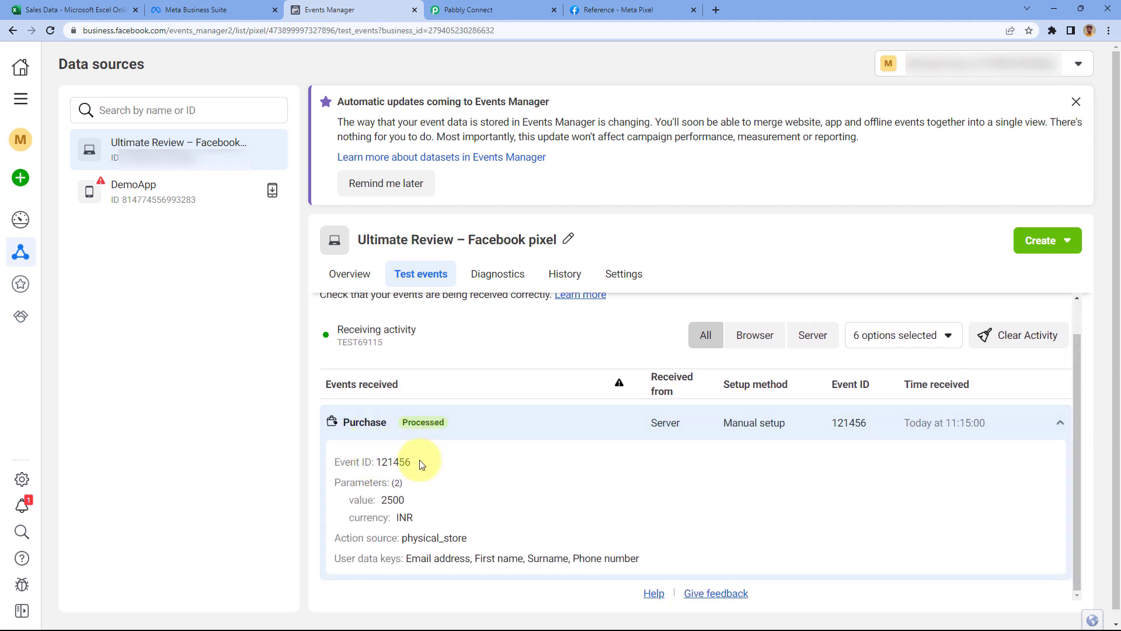
drag(422, 463, 383, 460)
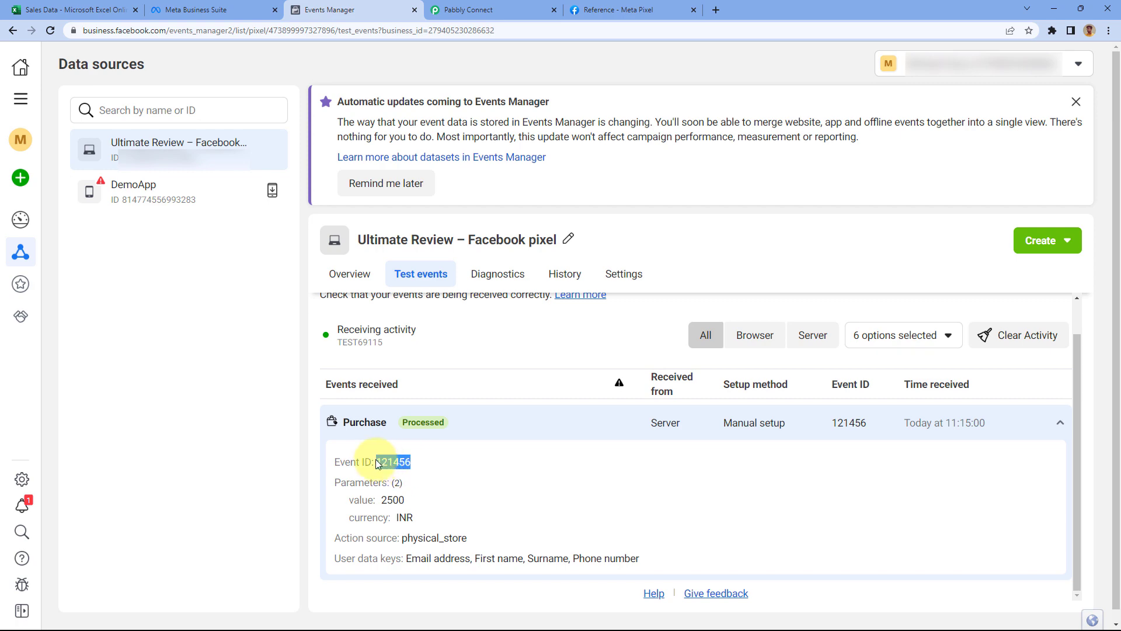
Step: Compare the received Purchase event's ID in Events Manager with the Order ID in the Sales Data Excel sheet
click(105, 10)
click(146, 197)
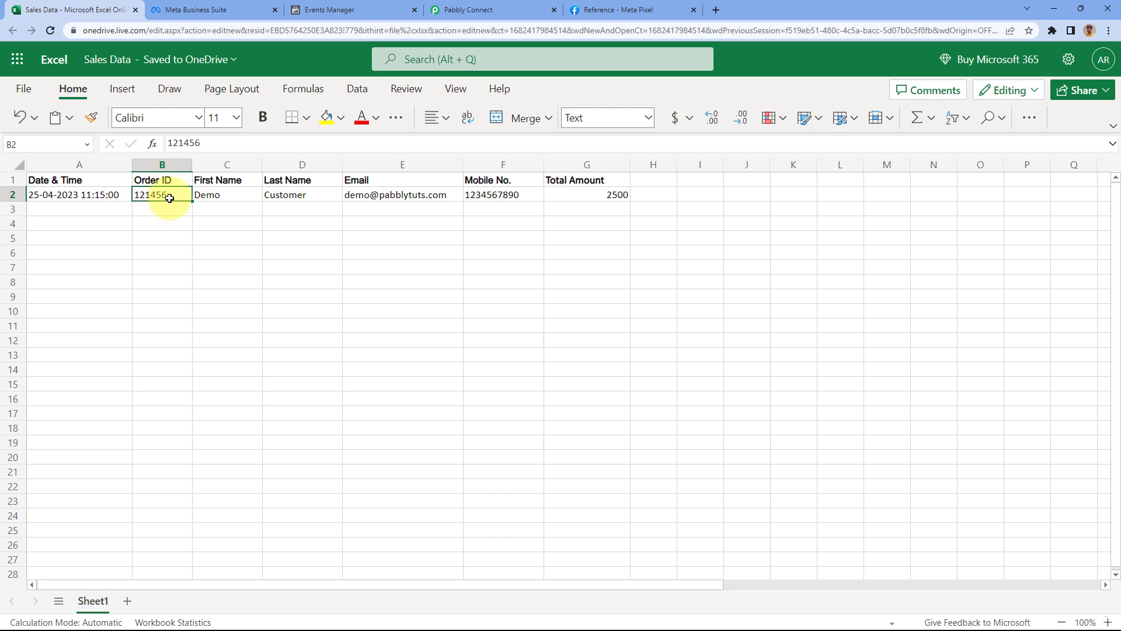
click(343, 7)
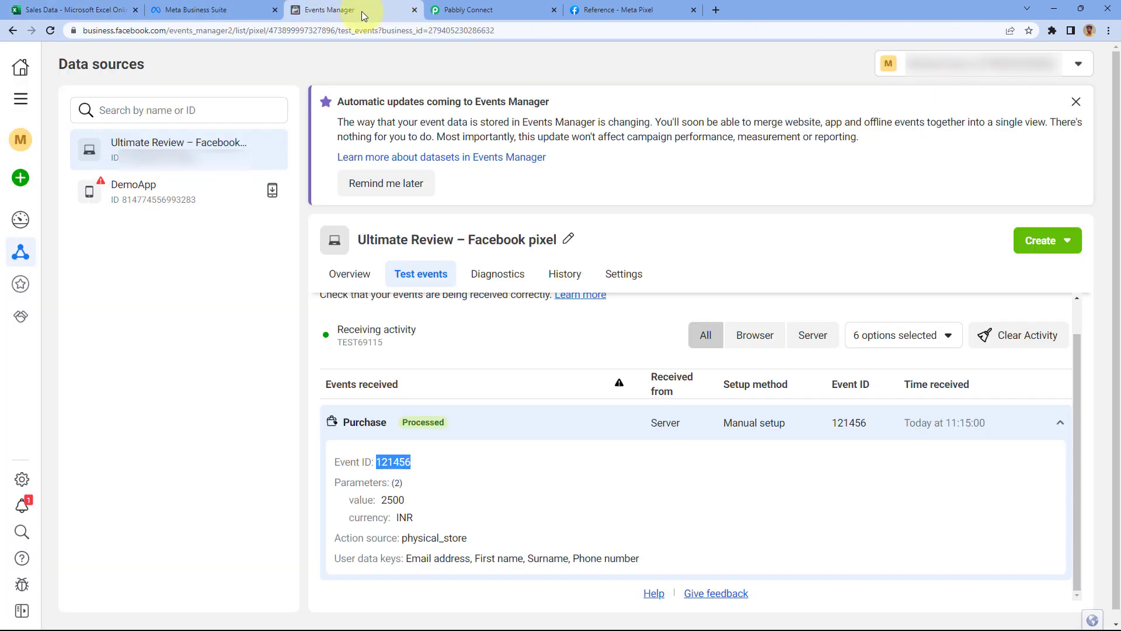
click(417, 469)
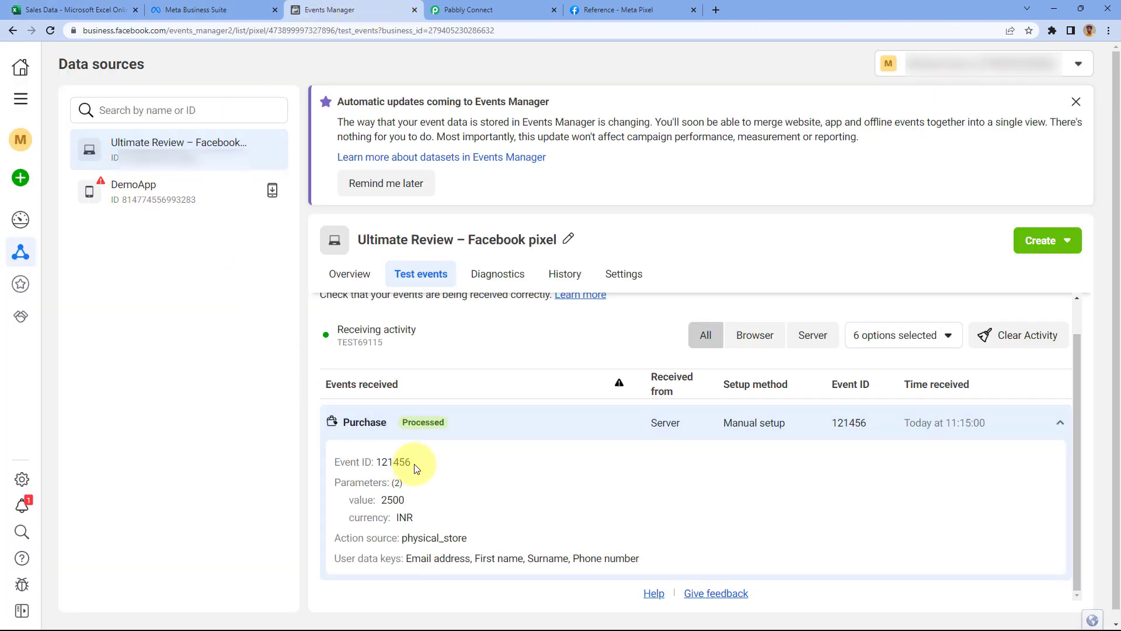
Step: Check the Purchase event's value, currency and action source, and compare them with the action's fields in Pabbly Connect
double_click(397, 500)
click(408, 517)
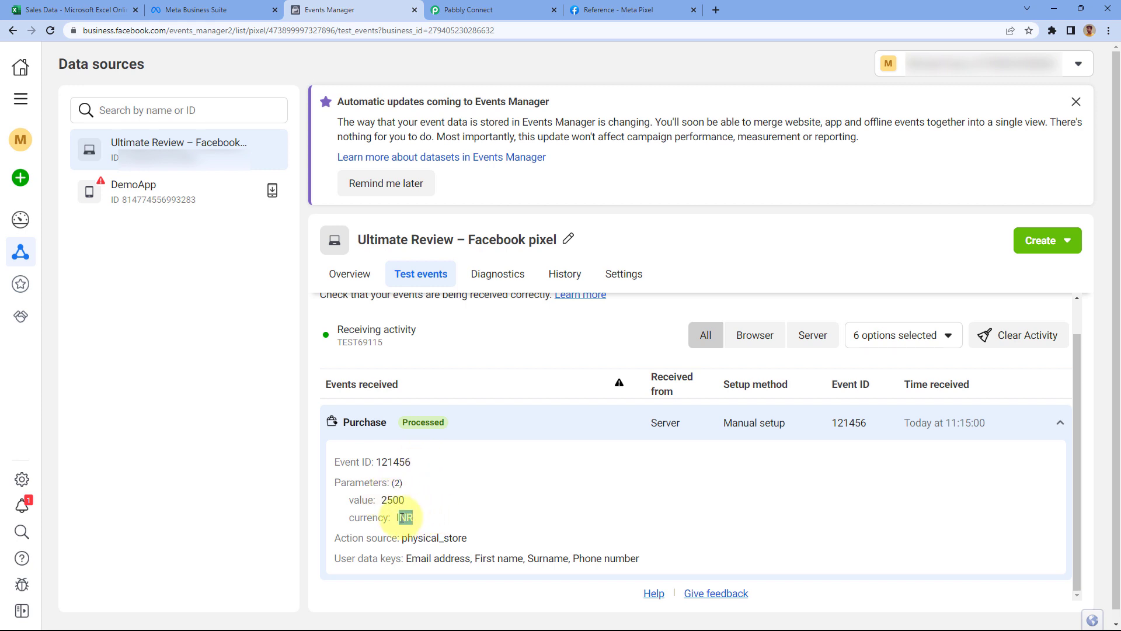
drag(468, 537, 407, 537)
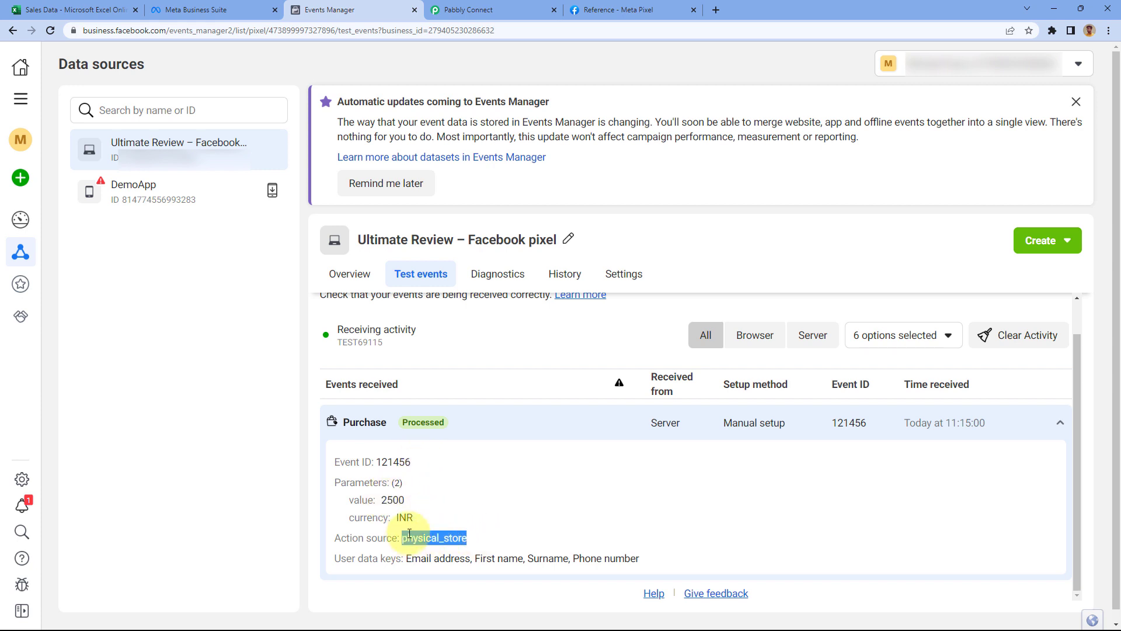
click(473, 9)
scroll(180, 258, up, 5)
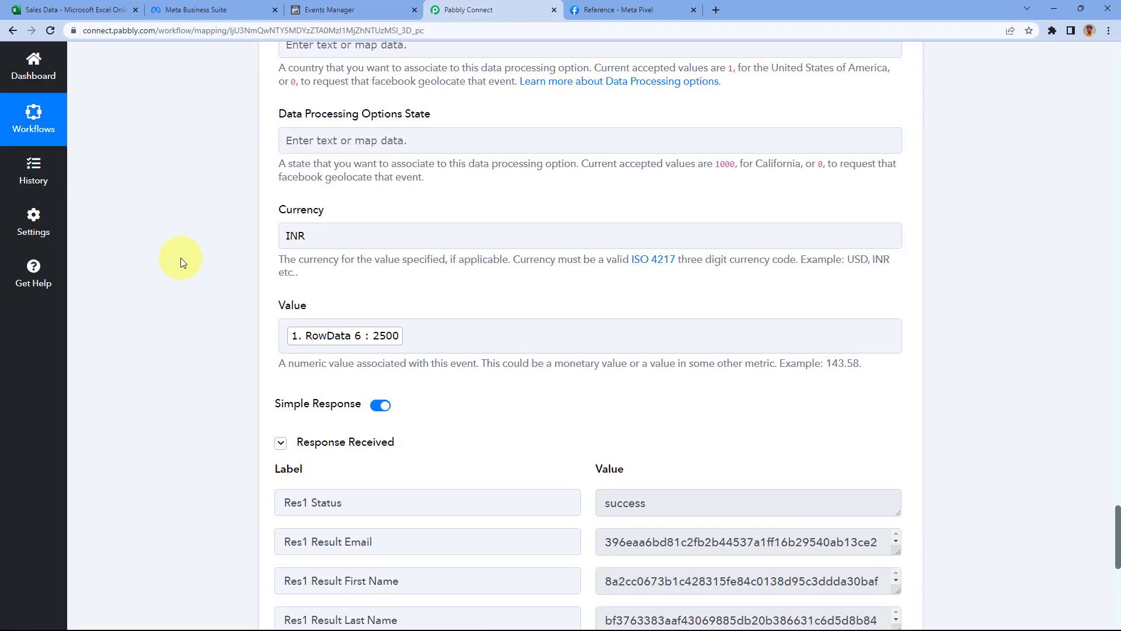
scroll(180, 258, up, 3)
Step: Compare the event's user data keys in Events Manager with the customer fields mapped in the Pabbly Connect action
click(350, 9)
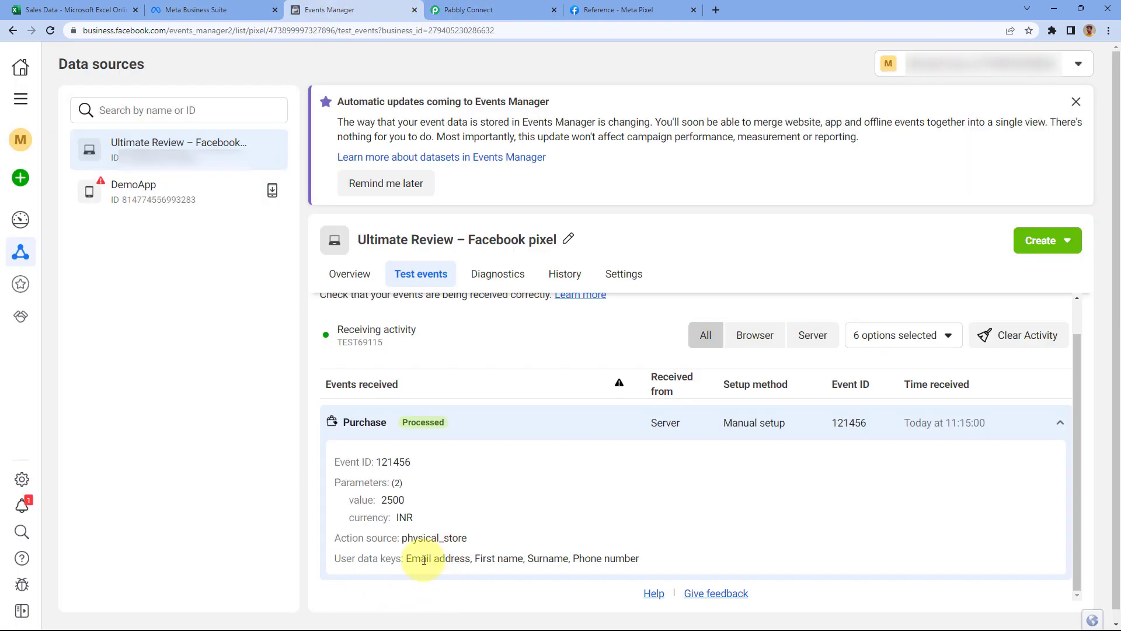
drag(407, 558, 640, 558)
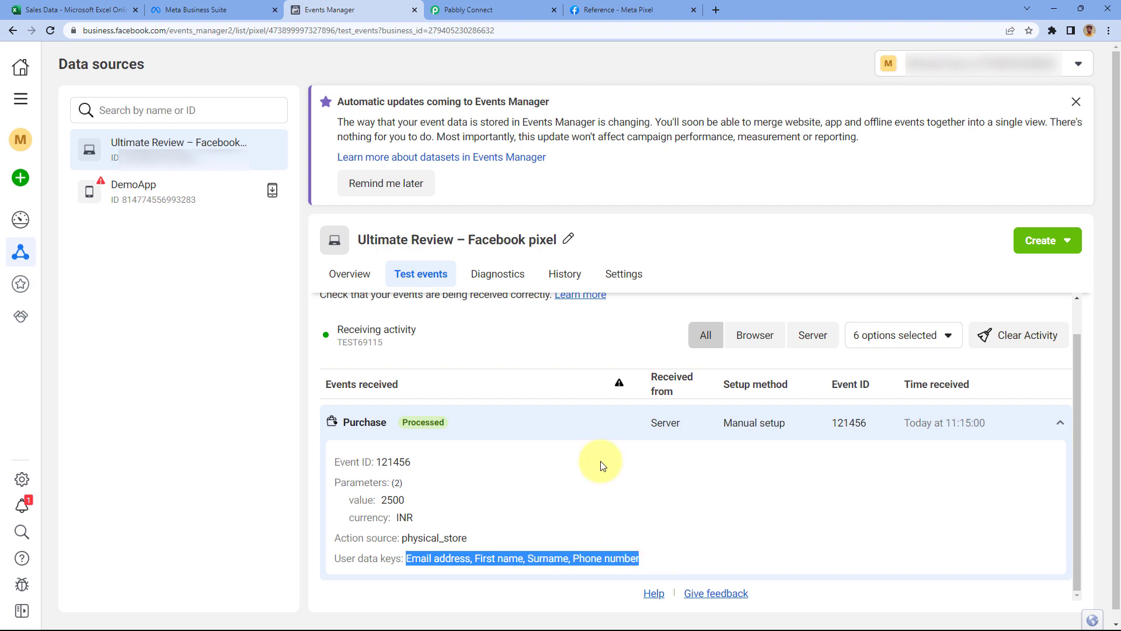
click(473, 9)
scroll(242, 205, up, 15)
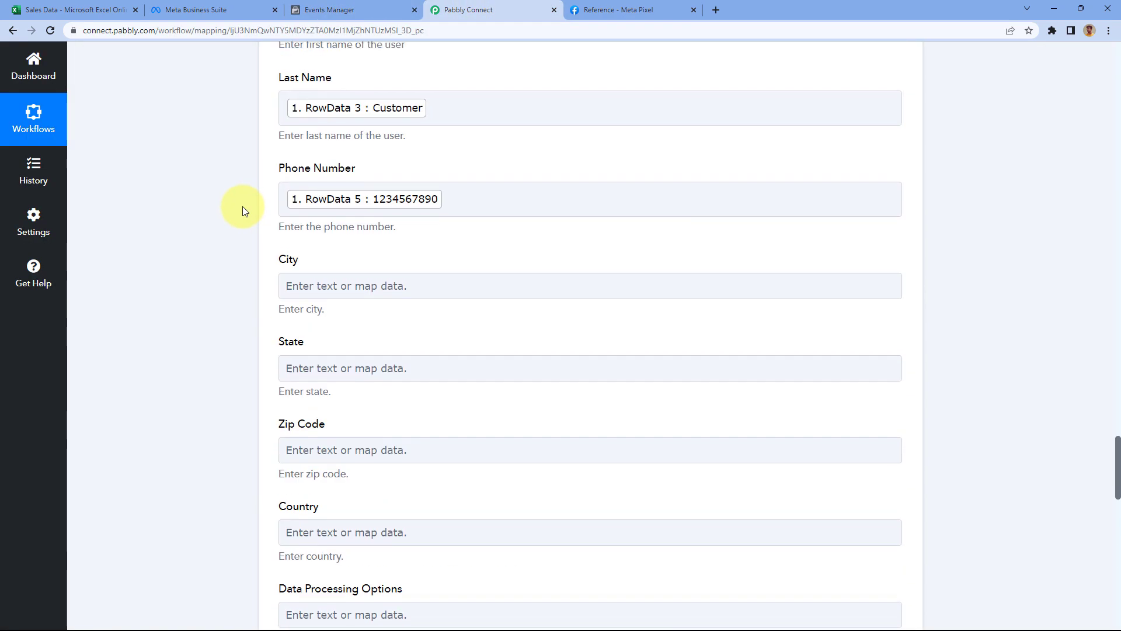
scroll(243, 206, up, 7)
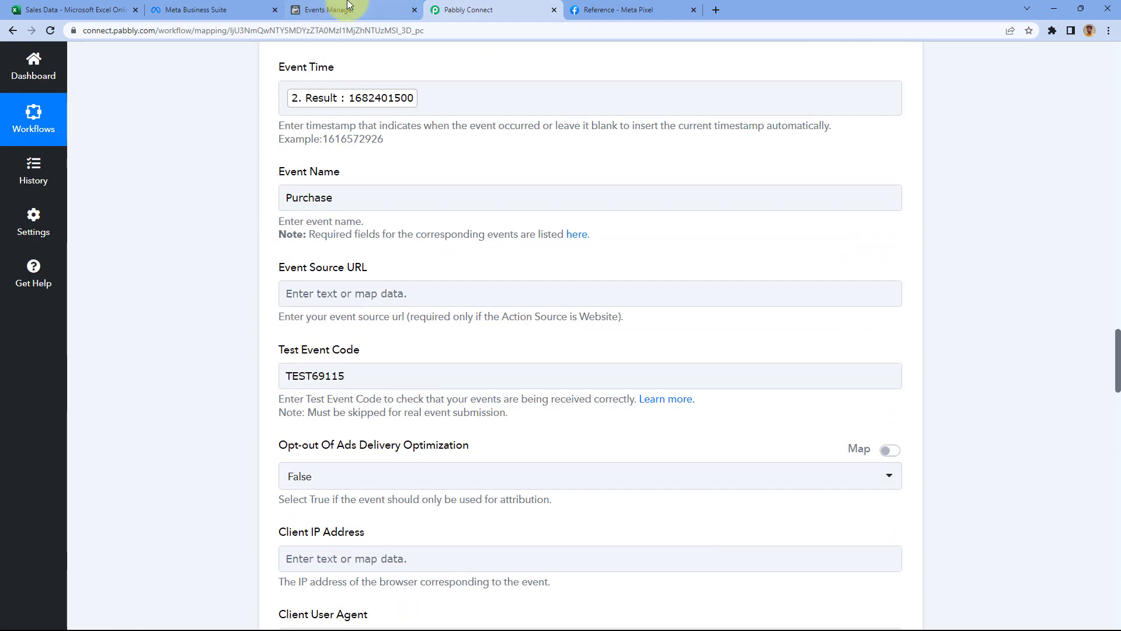
click(350, 9)
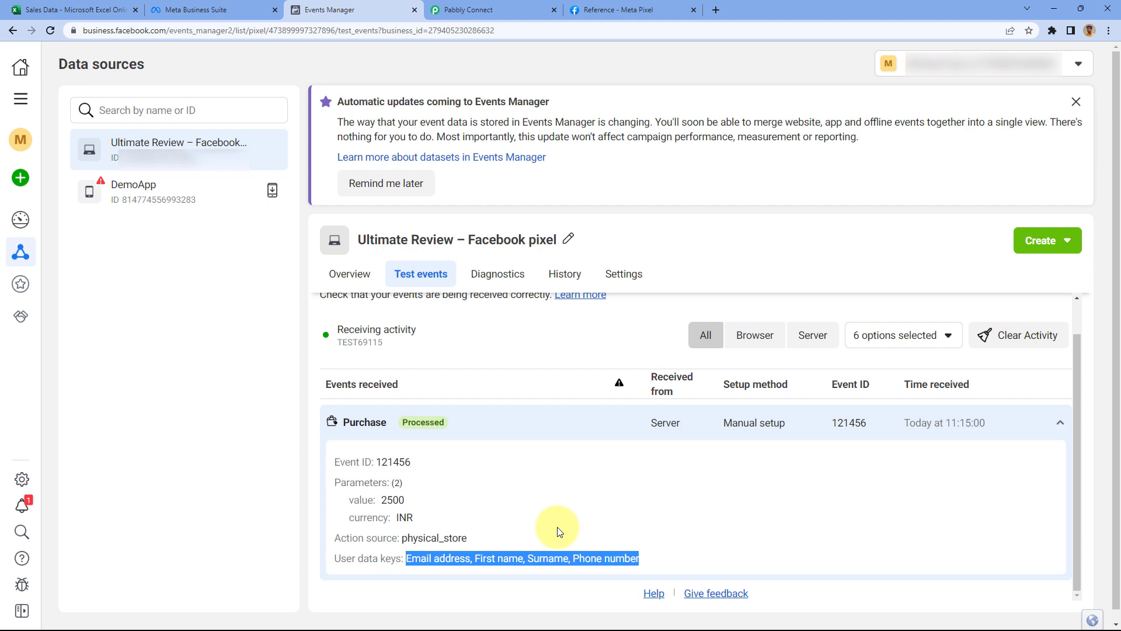
click(588, 435)
Step: Switch to Pabbly Connect, collapse the workflow steps and check the Microsoft Excel trigger's polling interval
click(482, 10)
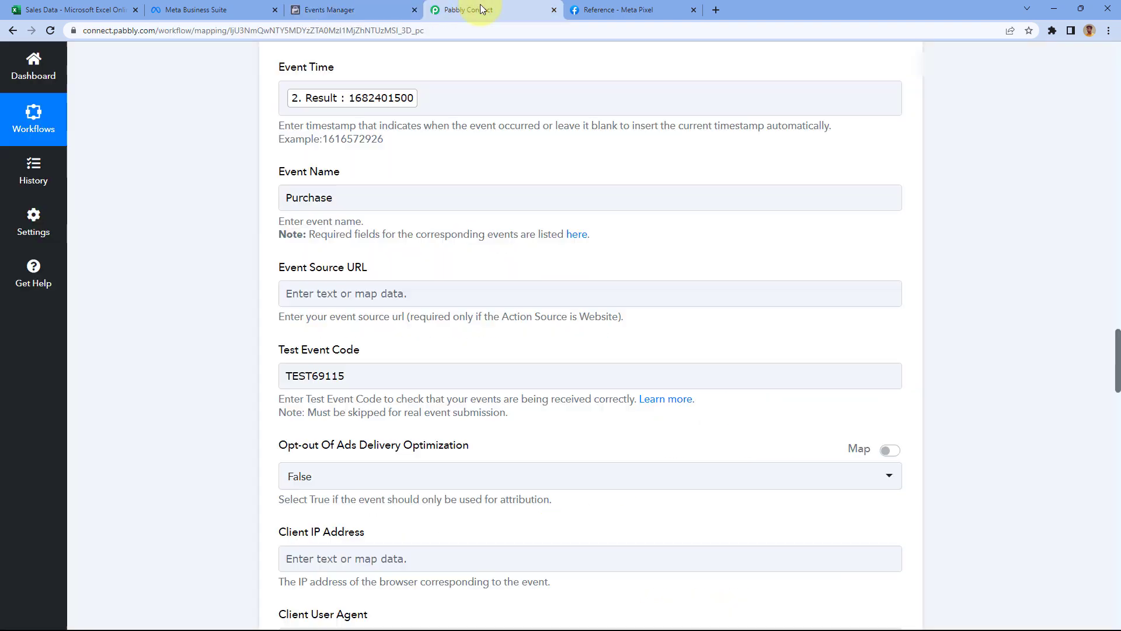
scroll(873, 253, up, 10)
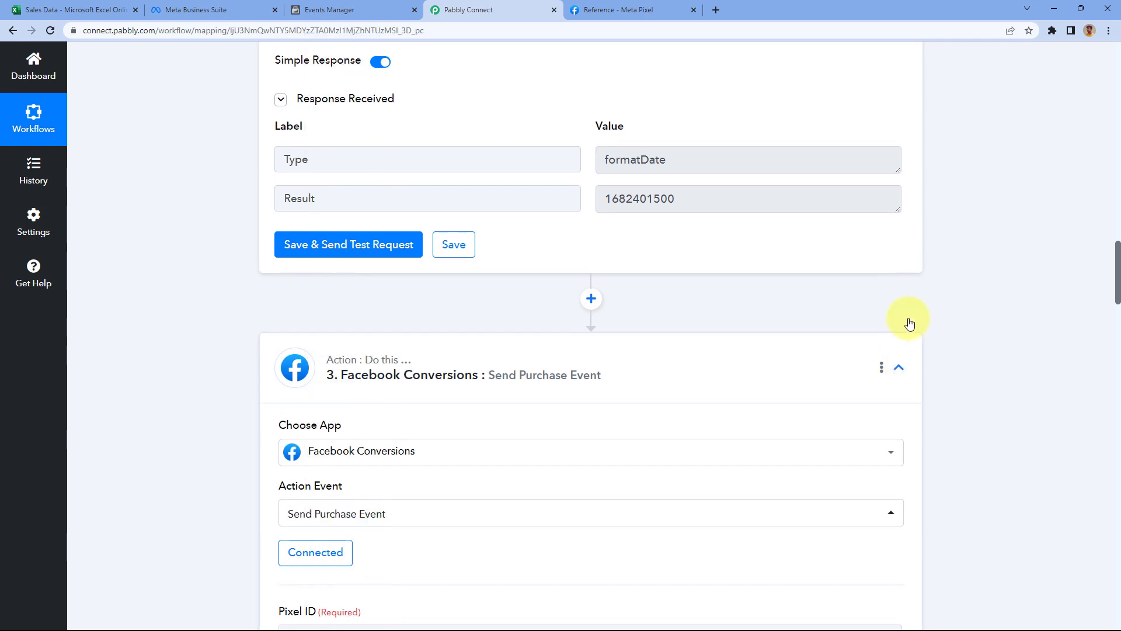
scroll(909, 323, up, 15)
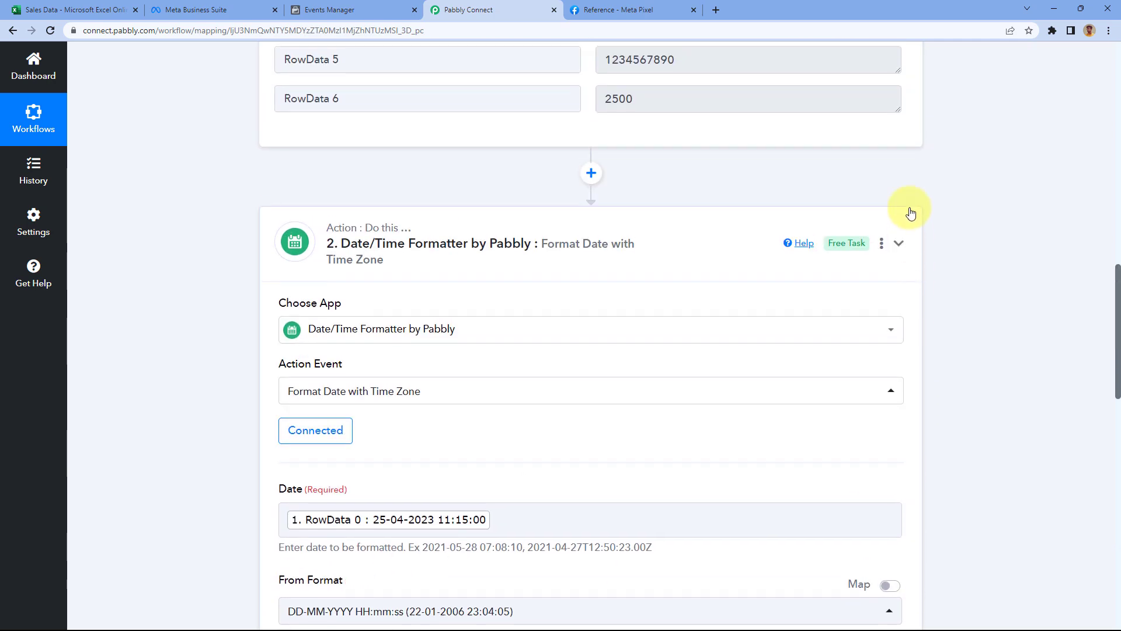
scroll(911, 213, up, 15)
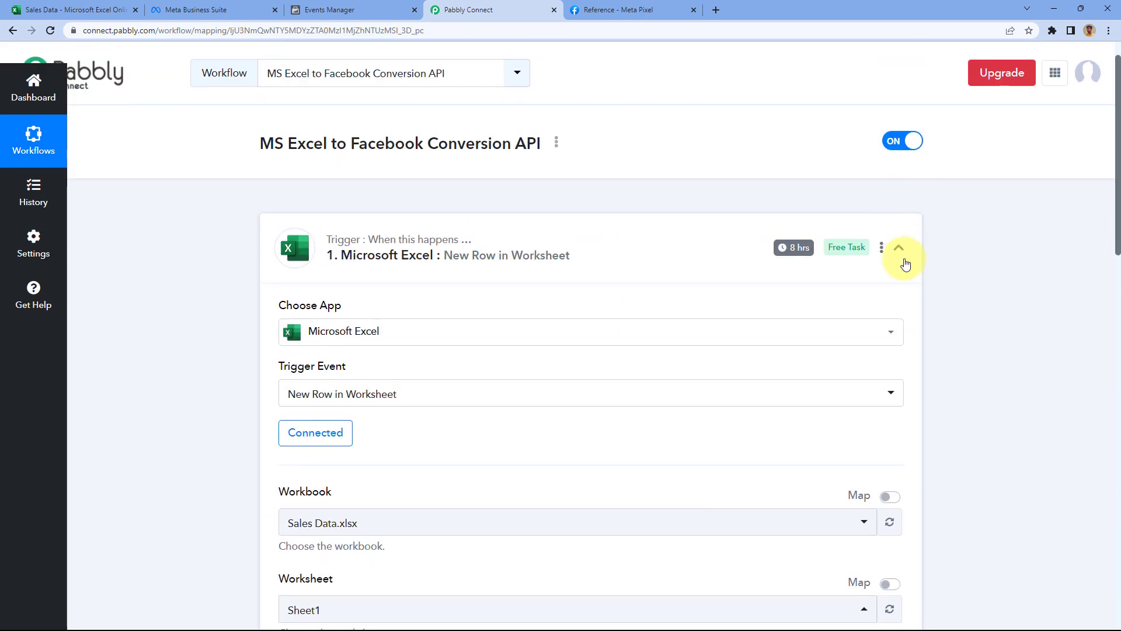
click(904, 260)
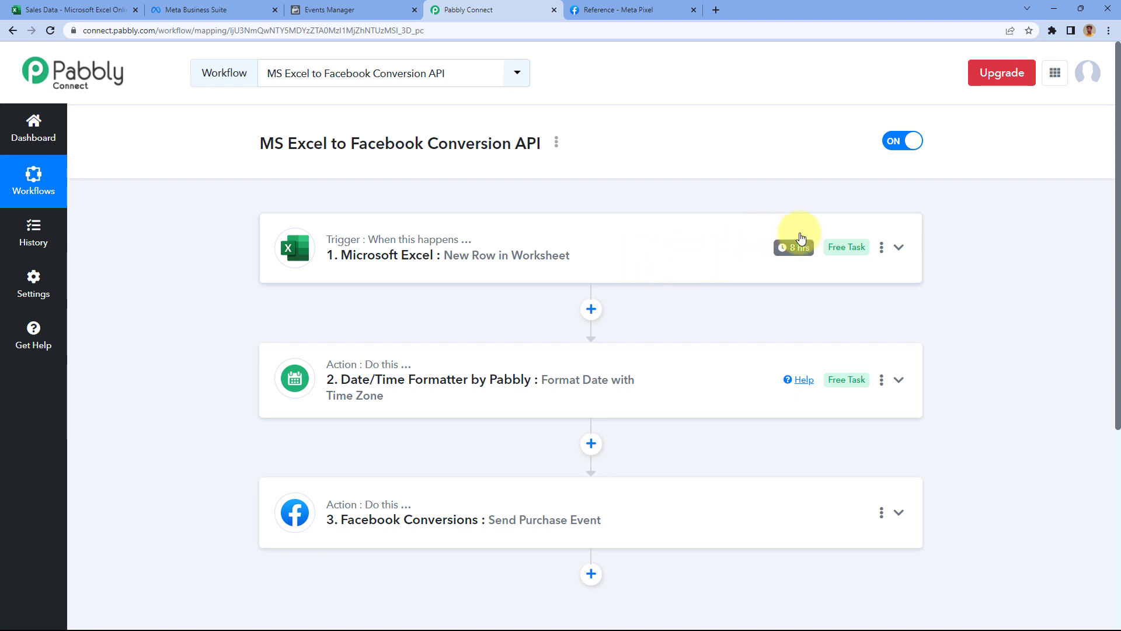
mouse_move(799, 252)
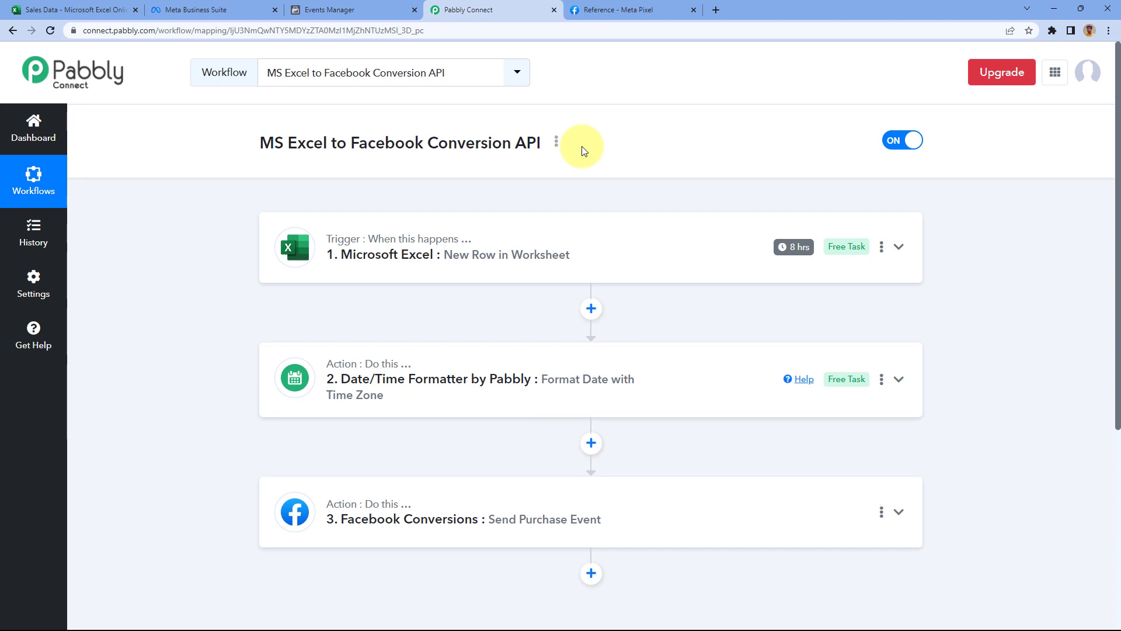
Step: Expand the Facebook Conversions action and clear its Test Event Code field
scroll(561, 222, down, 3)
click(518, 343)
scroll(233, 331, down, 14)
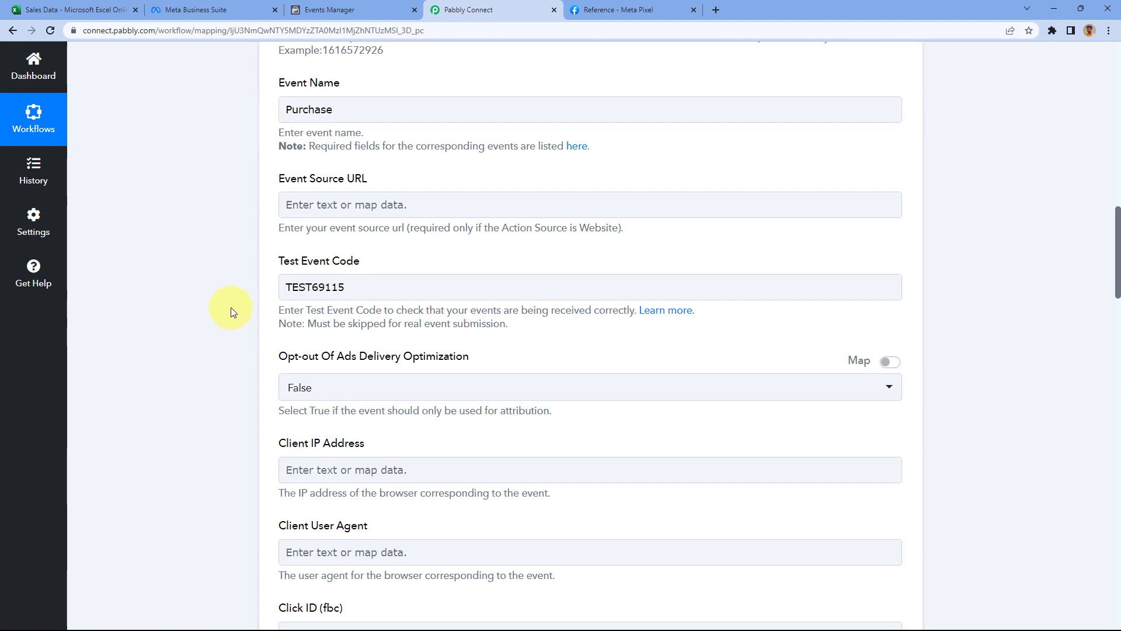
drag(370, 284, 267, 289)
click(375, 283)
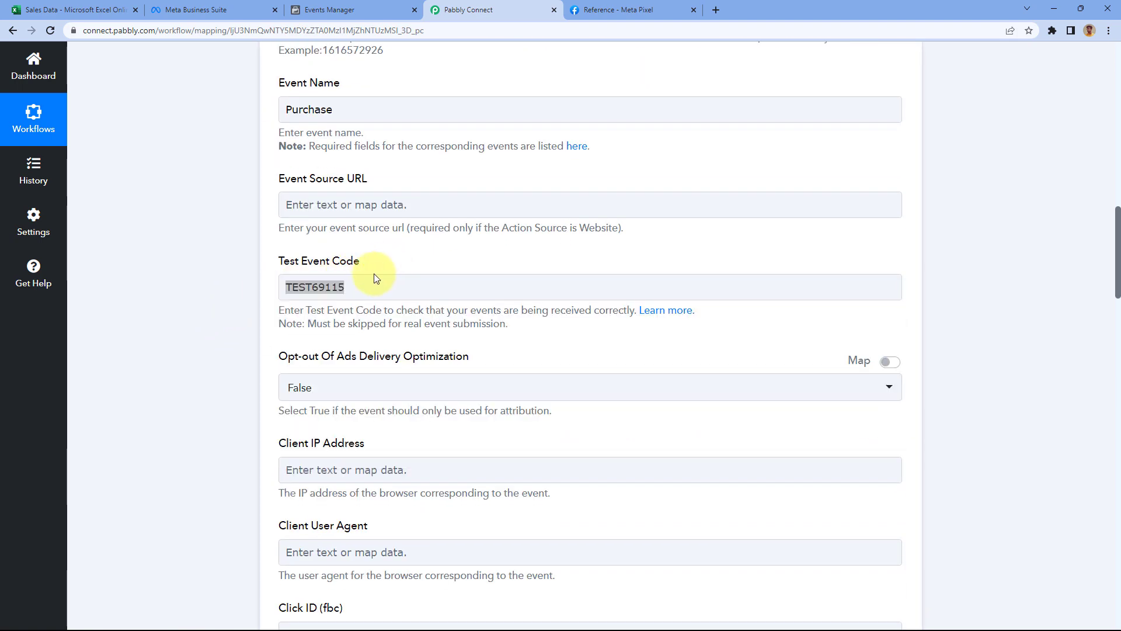
drag(375, 283, 243, 284)
key(BackSpace)
Step: Save the Send Purchase Event action without sending a test request, and collapse it
scroll(237, 287, down, 20)
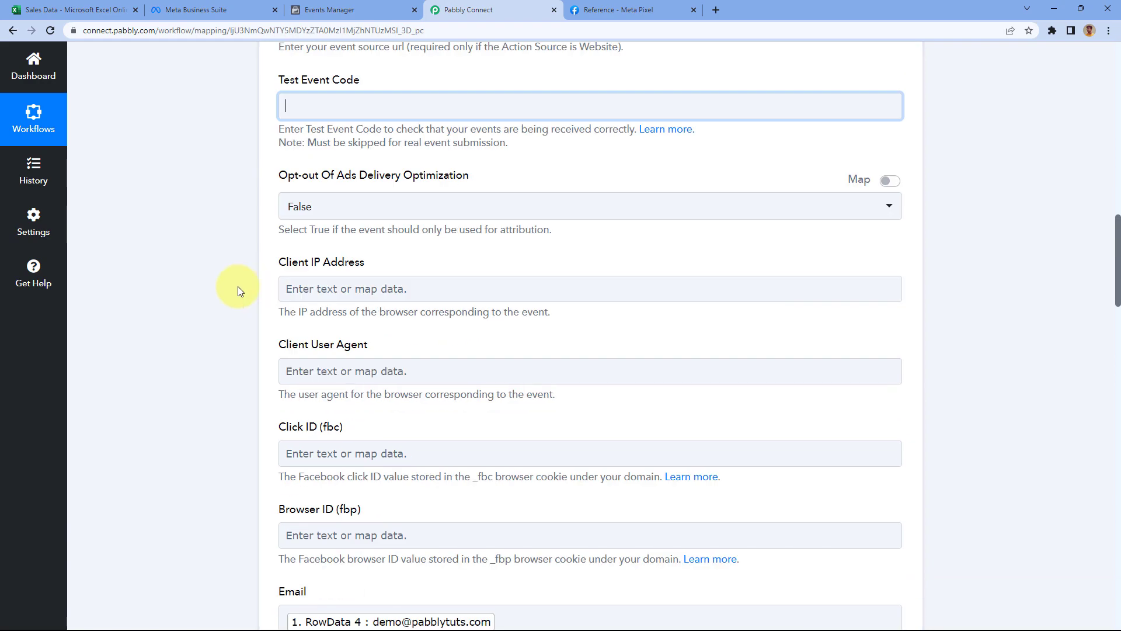
scroll(237, 286, down, 5)
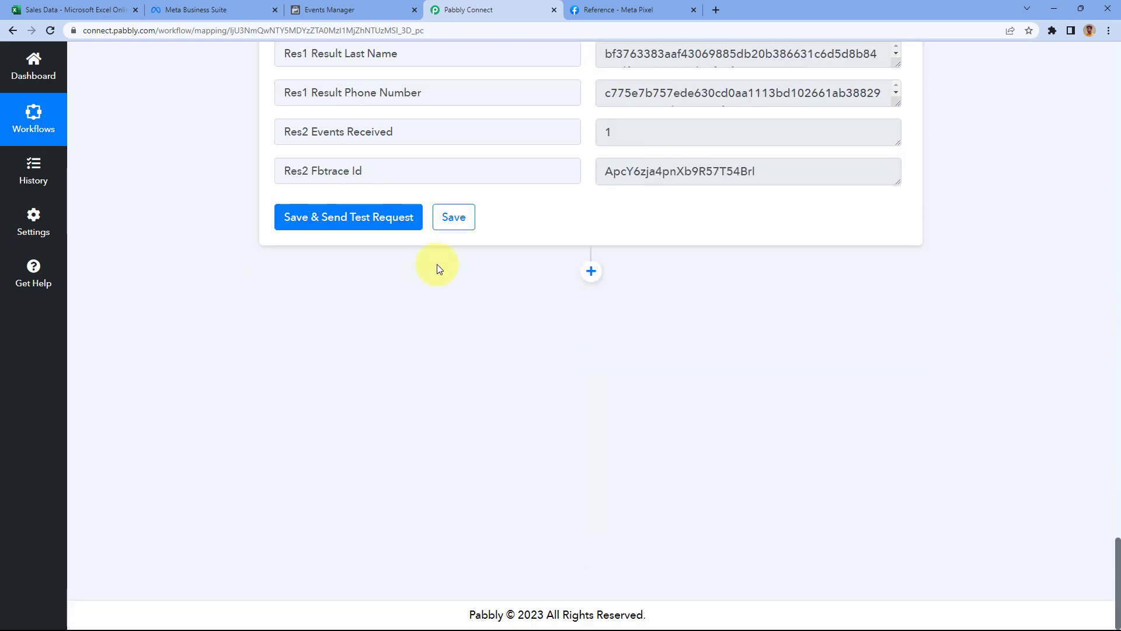
click(456, 218)
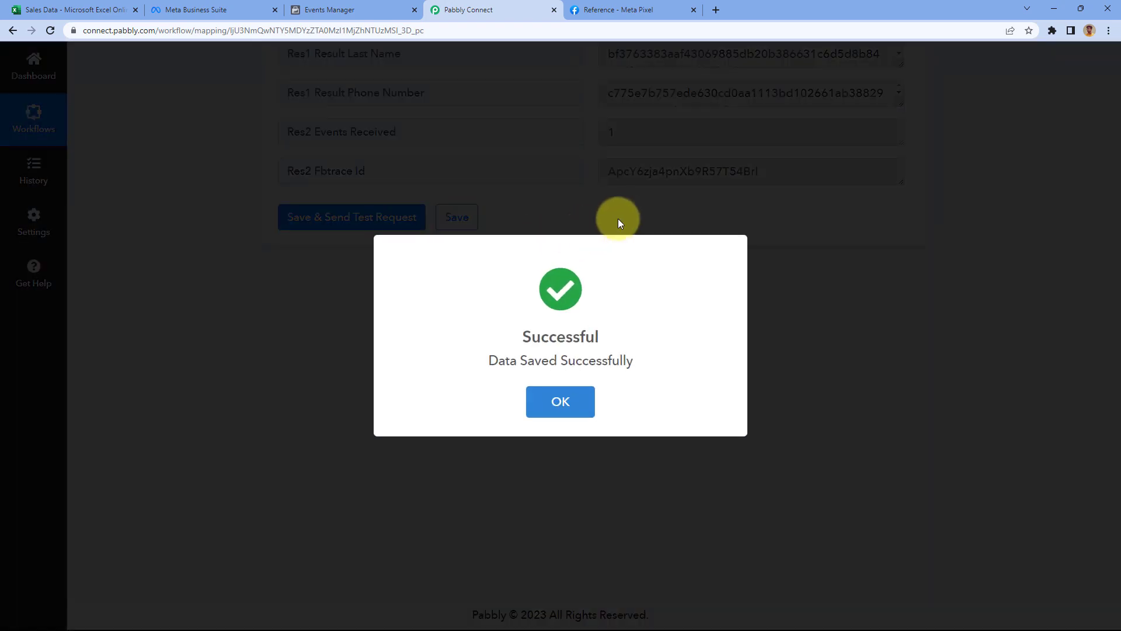
scroll(969, 242, up, 10)
scroll(968, 242, up, 15)
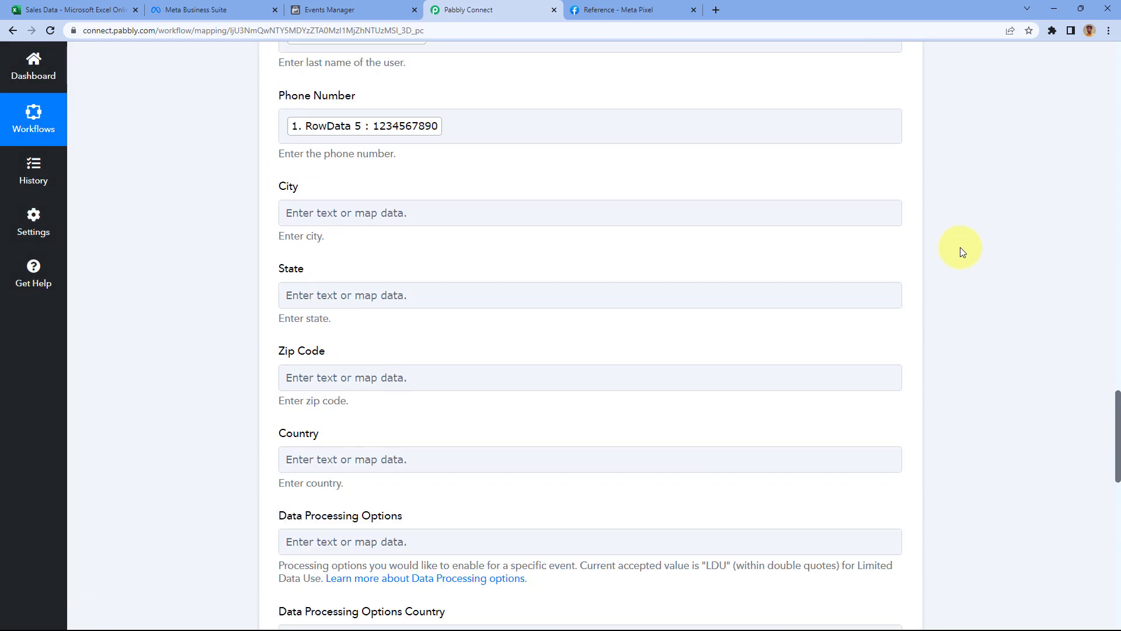
scroll(941, 241, up, 3)
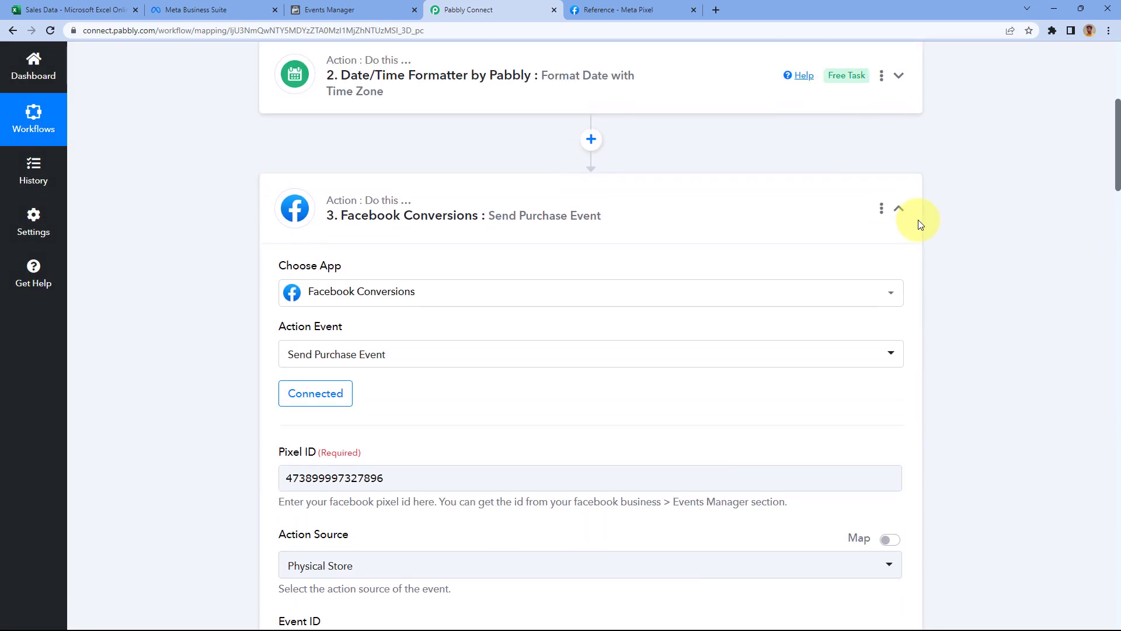
click(917, 219)
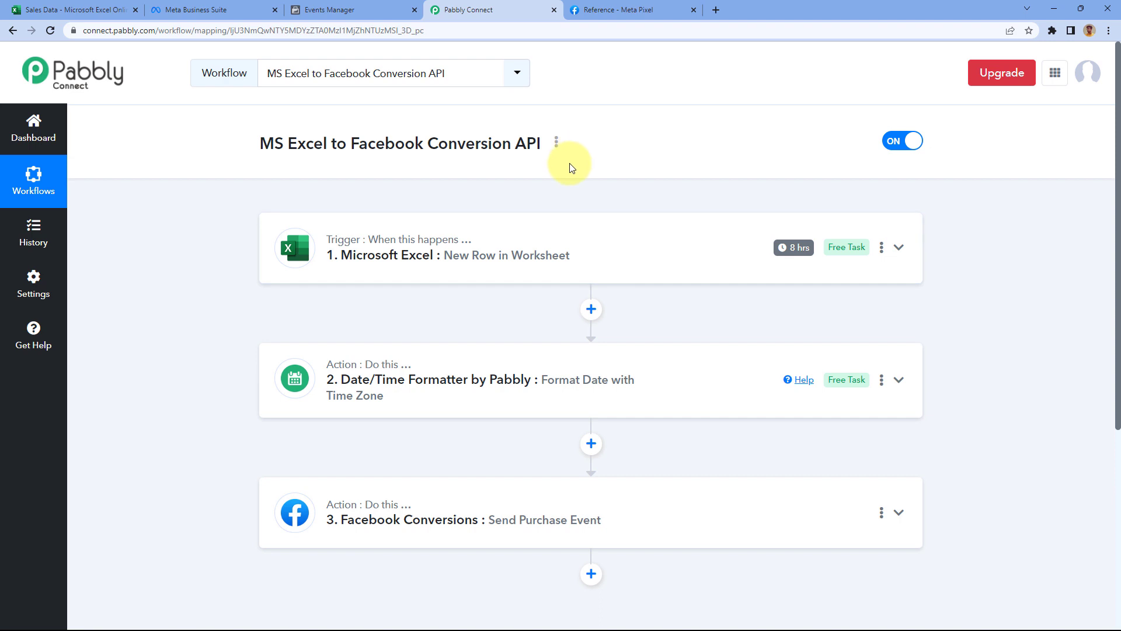